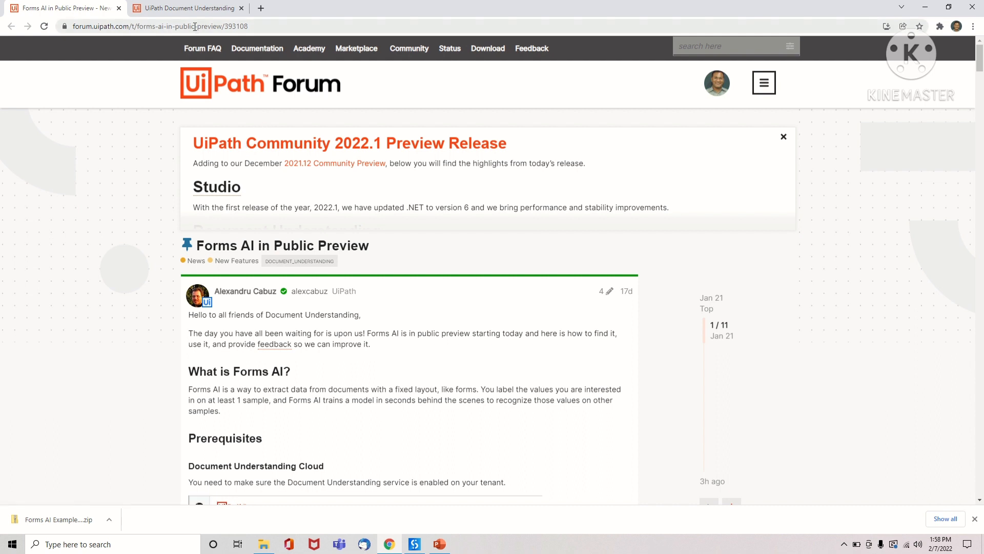
- Switch from the Forms AI forum post to the UiPath Document Understanding projects overview
left_click(184, 9)
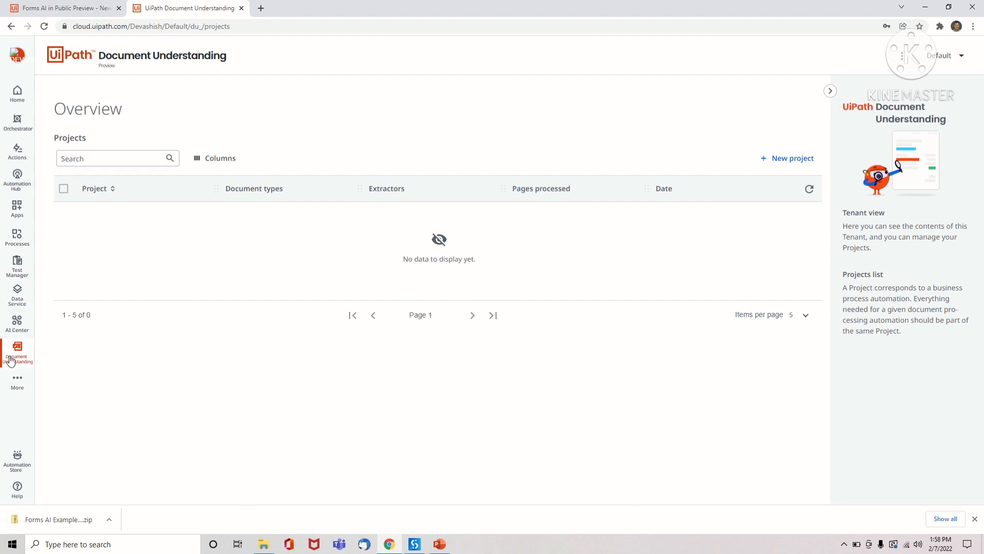
left_click(24, 389)
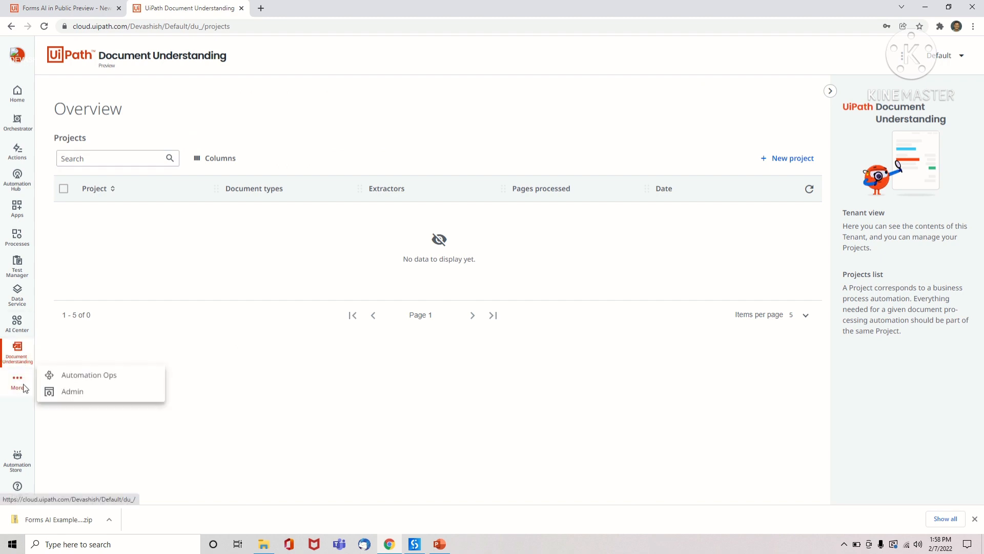
left_click(59, 392)
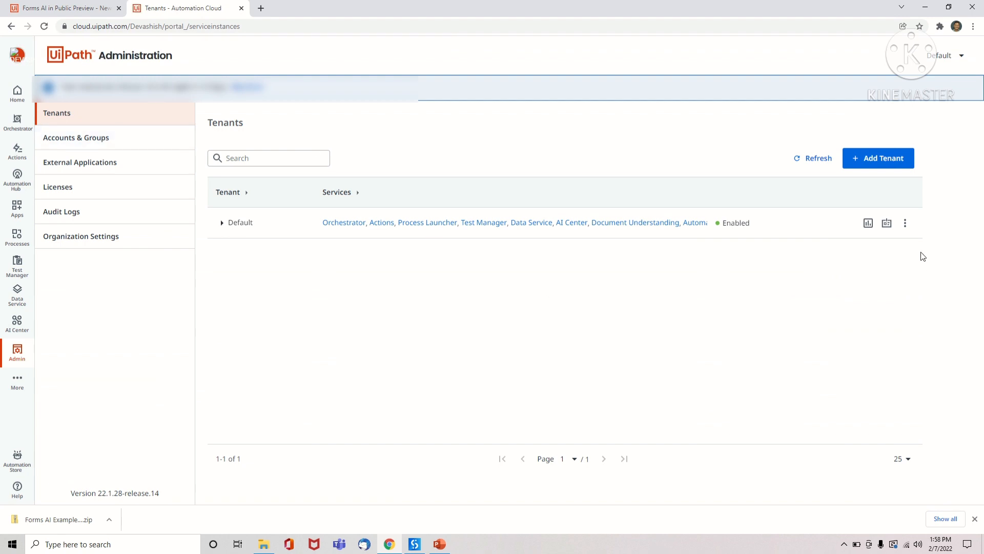
left_click(907, 223)
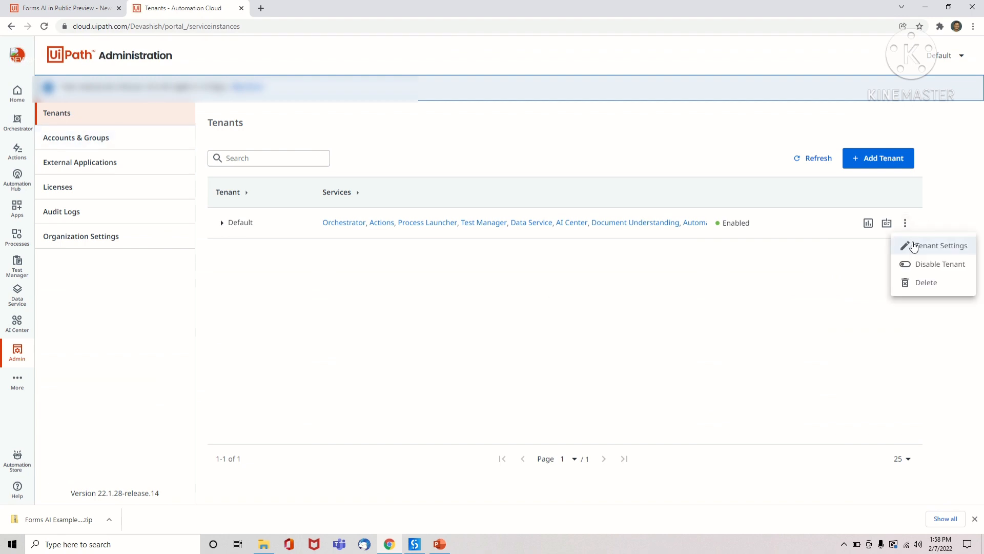
left_click(914, 247)
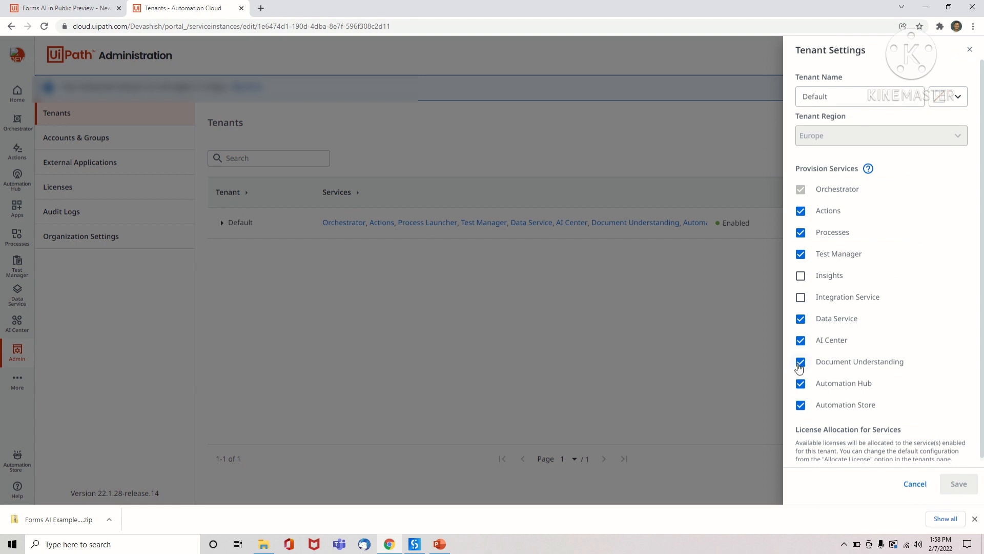
left_click(920, 485)
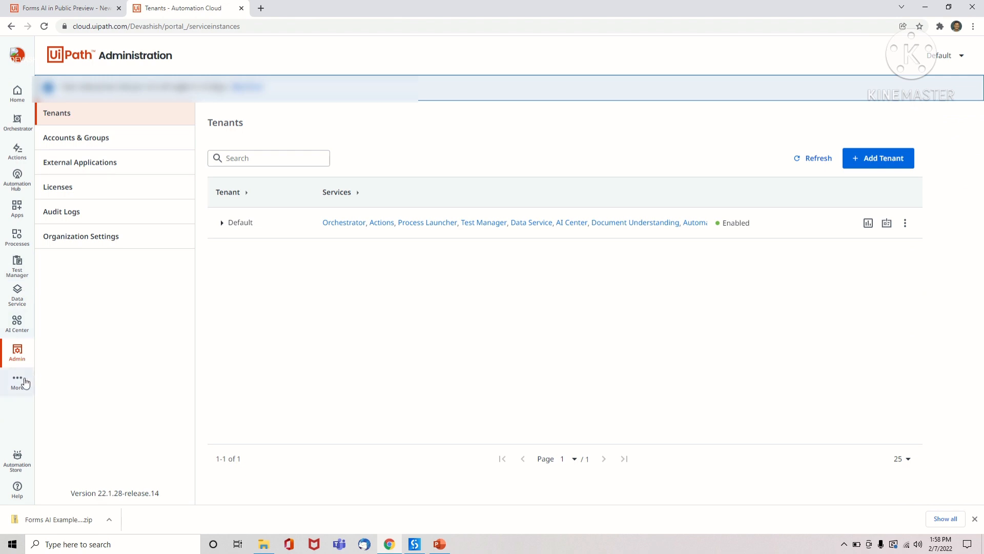
mouse_move(24, 379)
left_click(72, 377)
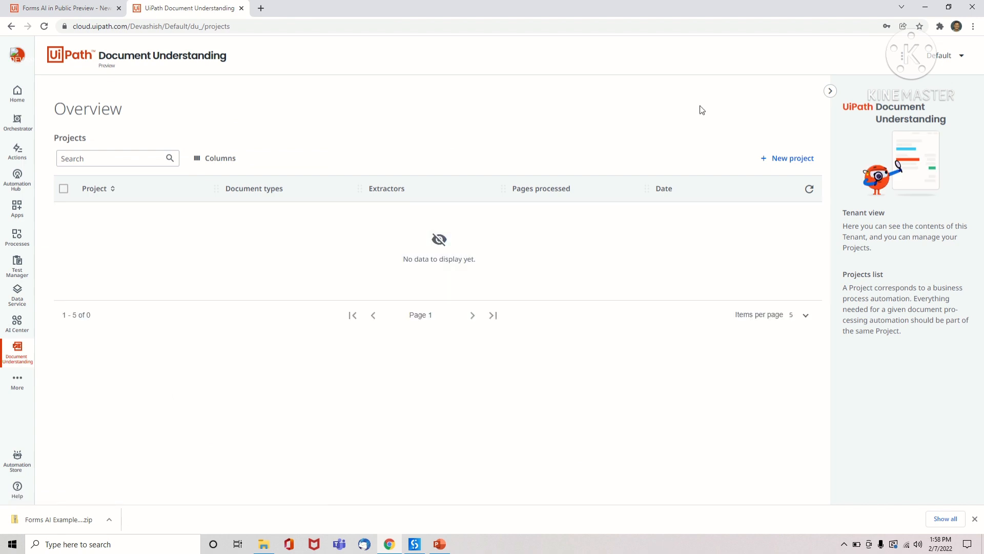
- Create a new project named FormsAI and open it from the projects list
left_click(787, 159)
type("For")
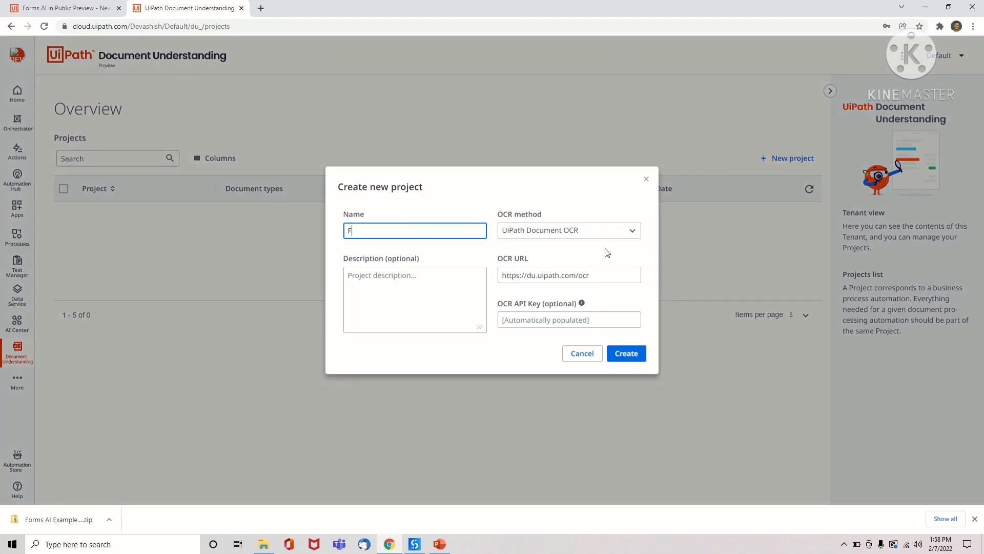
type("msAI")
left_click(626, 354)
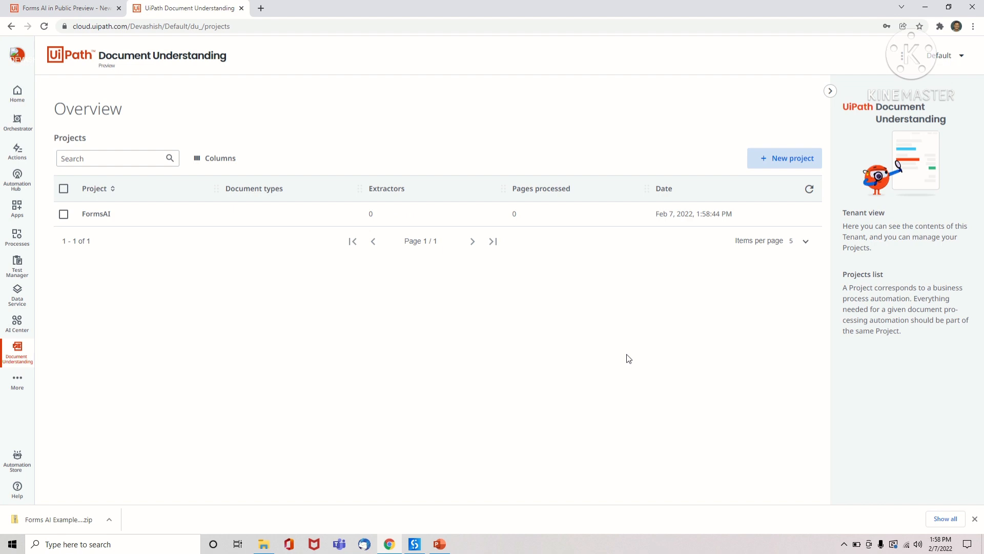
left_click(95, 215)
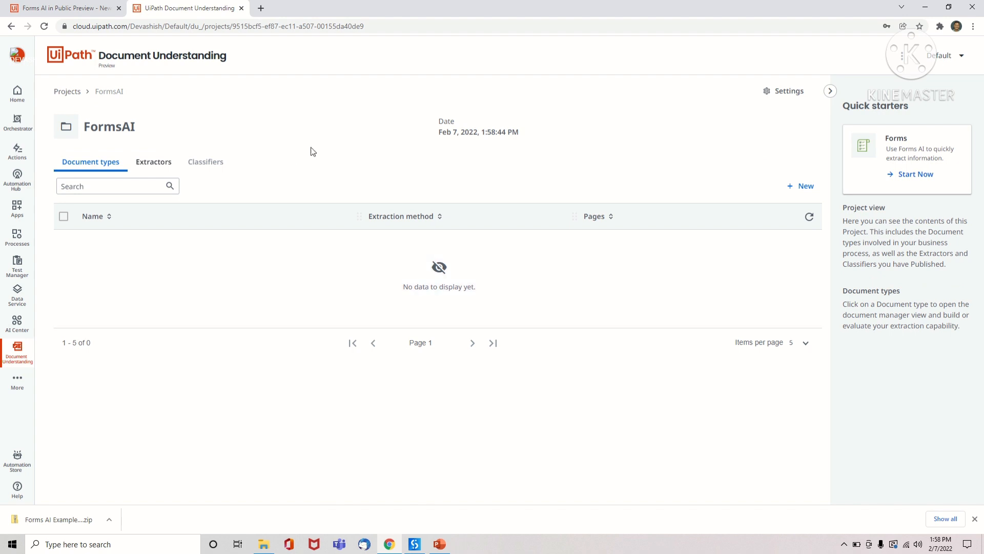
- Create a new Forms AI document type and save it as 4506T_Forms
left_click(797, 189)
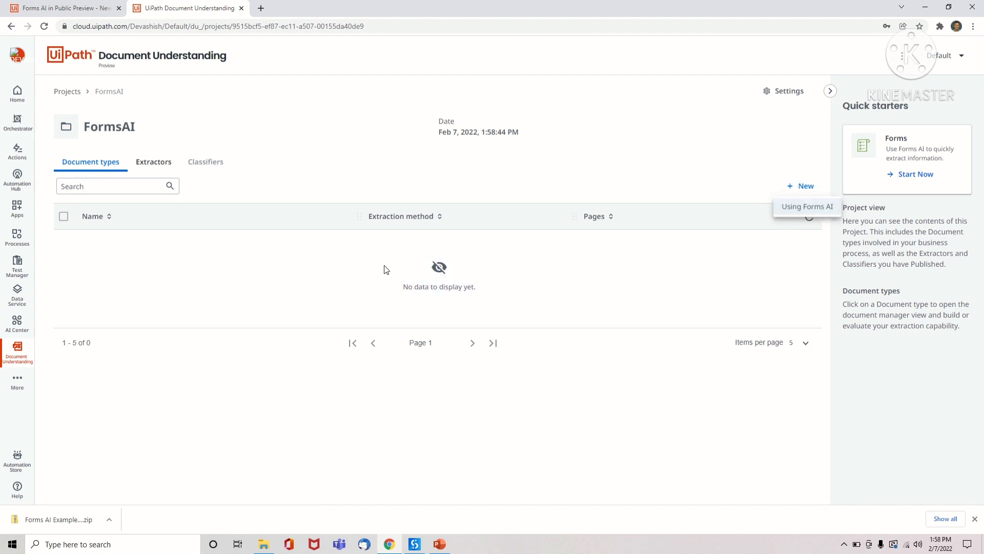
left_click(800, 206)
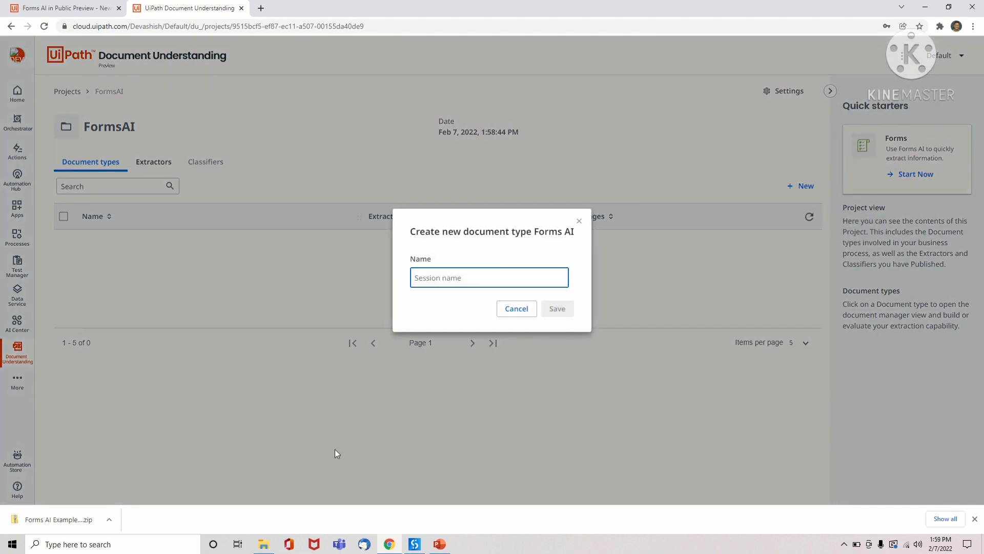
left_click(263, 543)
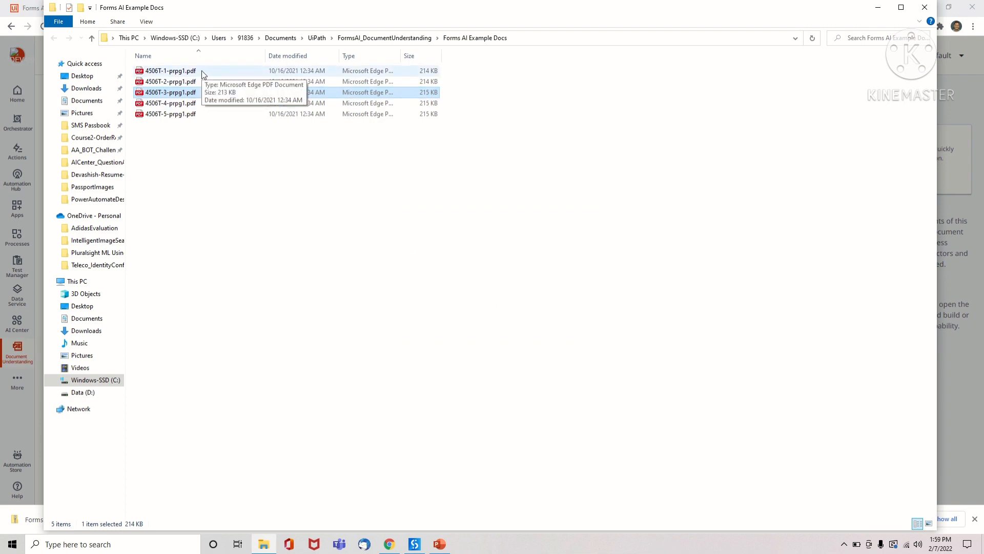
key("alt+Tab")
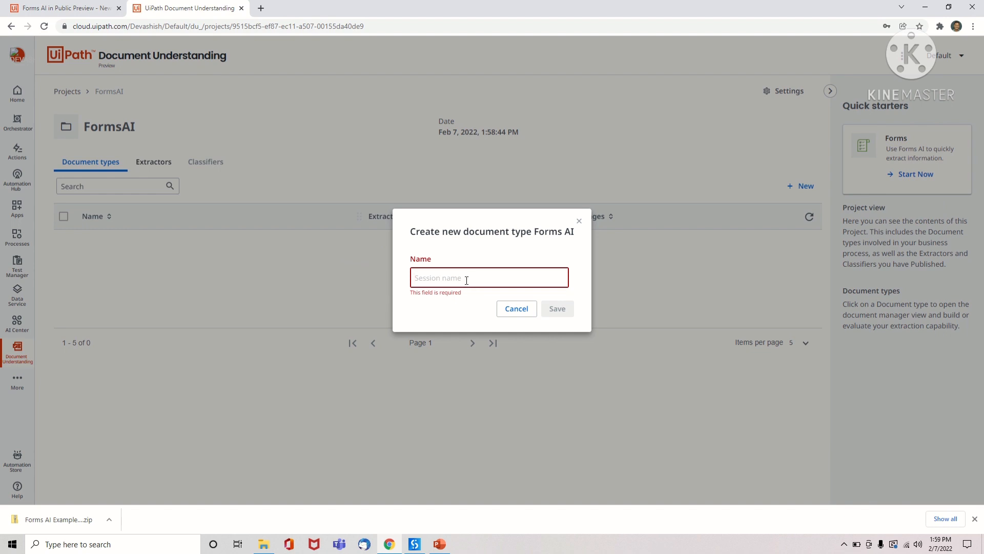
type("45")
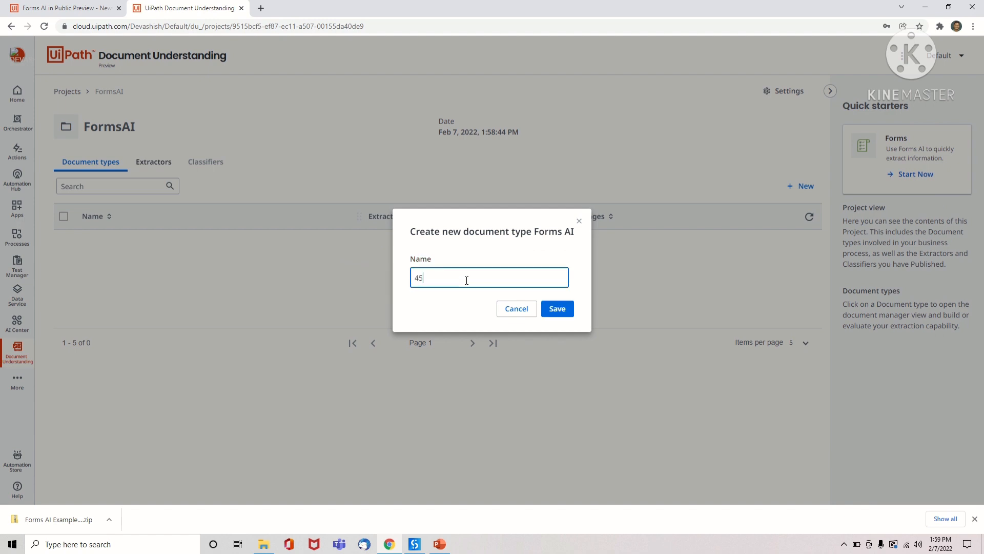
type("06T_Forms")
left_click(554, 310)
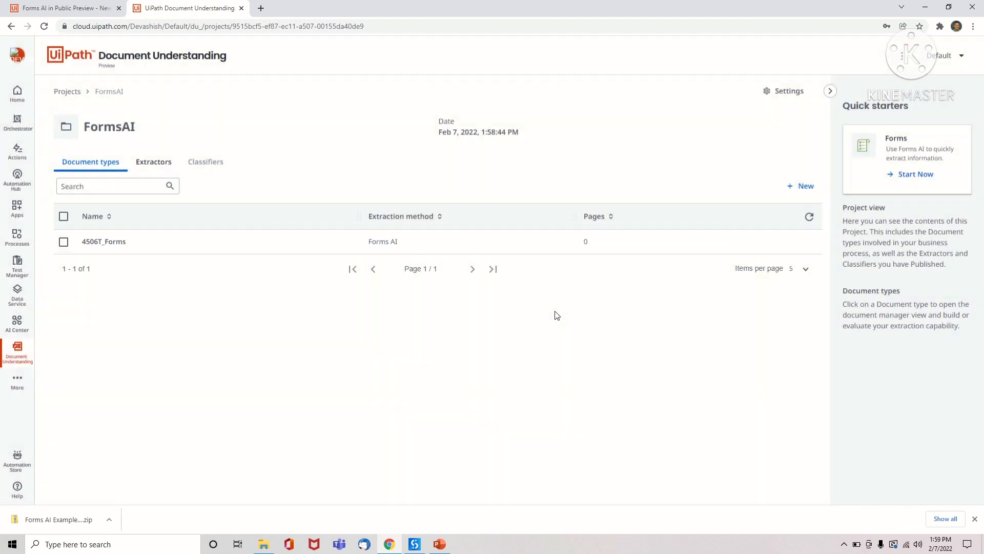
- Open the 4506T_Forms document type and close the duplicate Forms AI editor tab
left_click(115, 242)
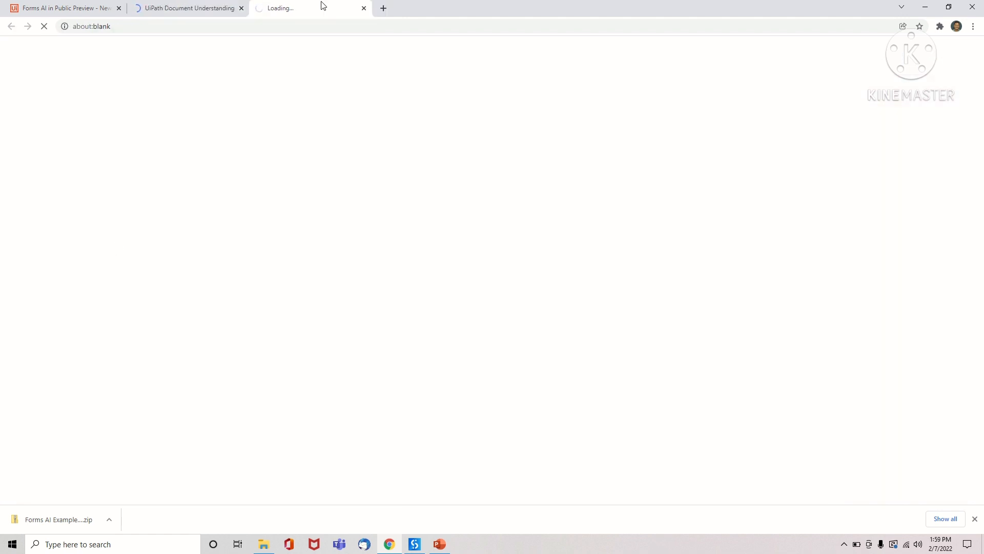
mouse_move(321, 5)
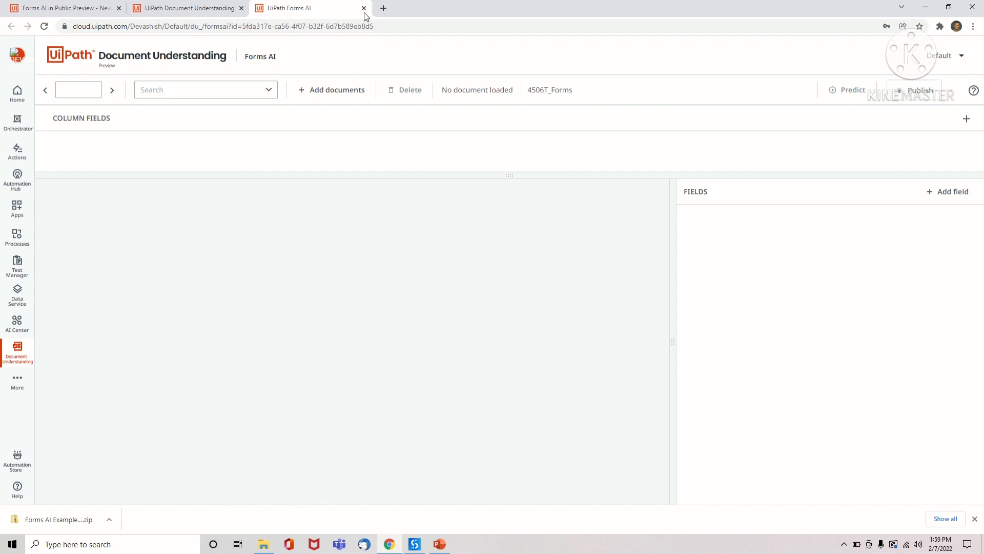
left_click(205, 8)
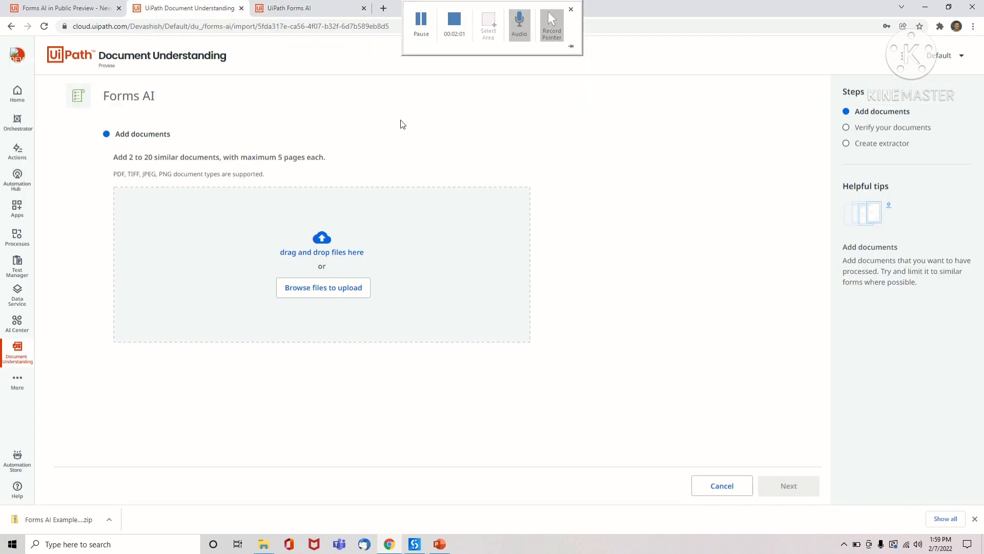
left_click(361, 12)
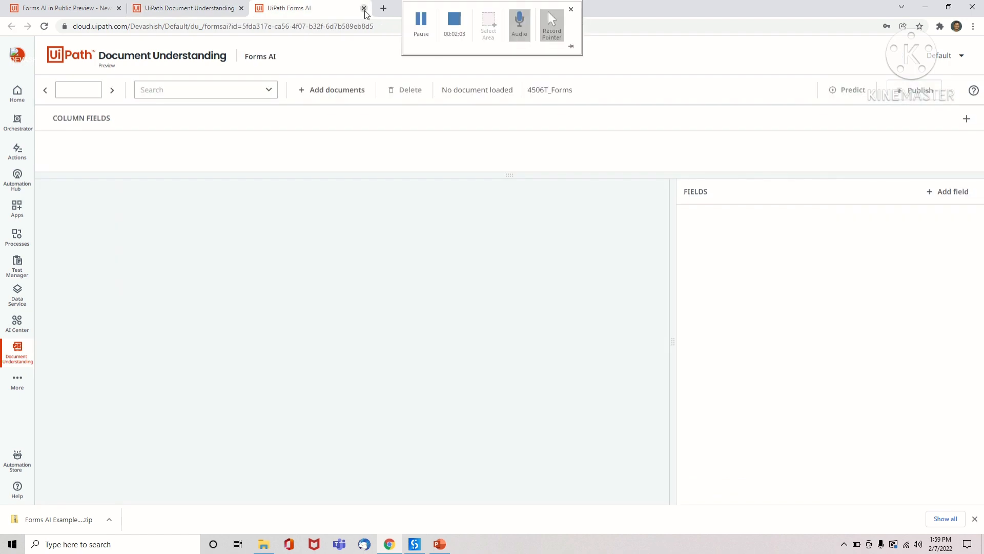
left_click(363, 9)
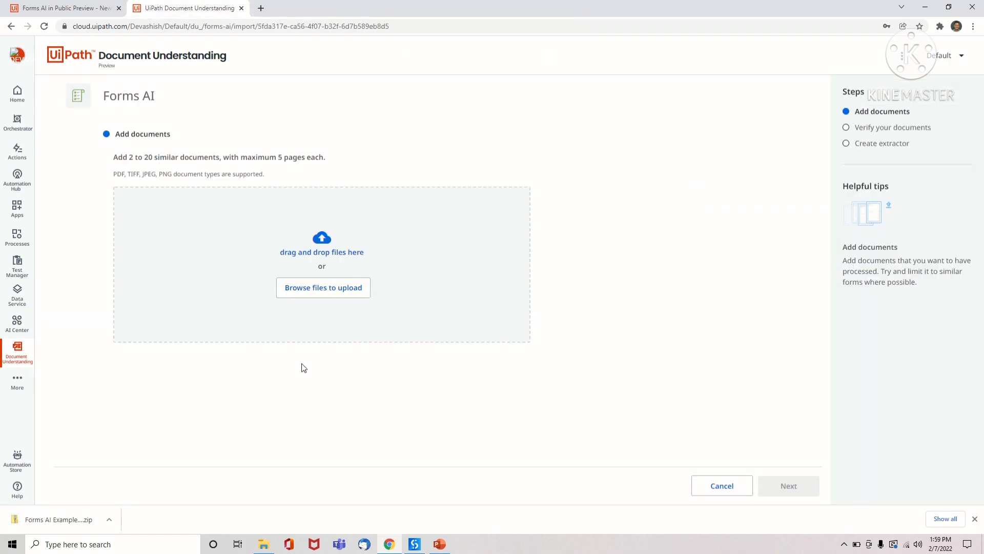
- Add all five 4506T sample PDFs to the upload list
left_click(341, 292)
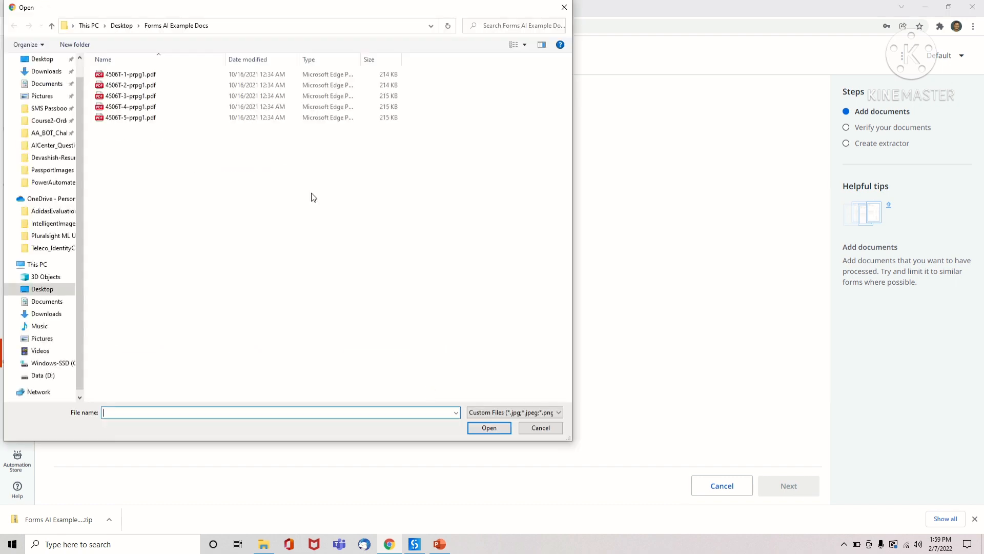
left_click(156, 122)
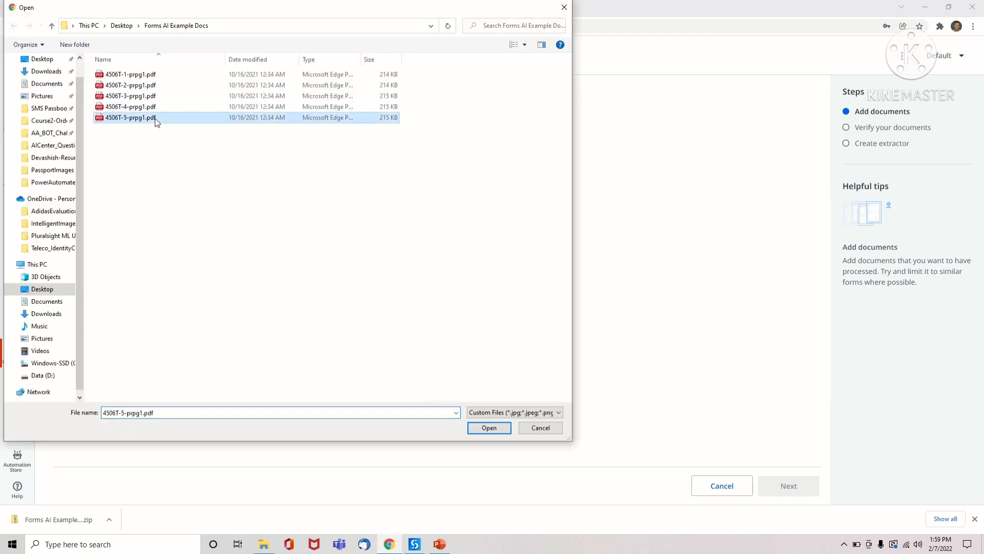
key("ctrl+a")
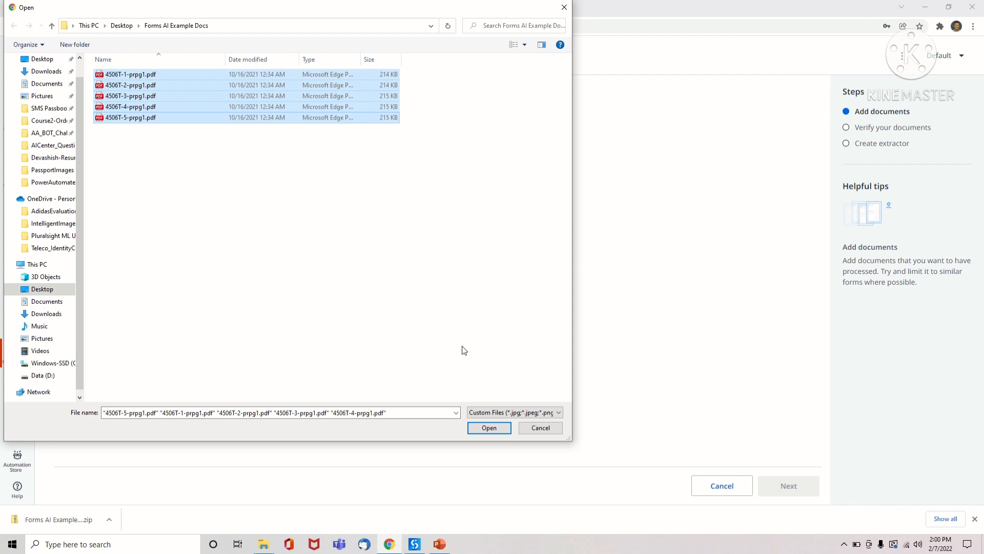
left_click(486, 430)
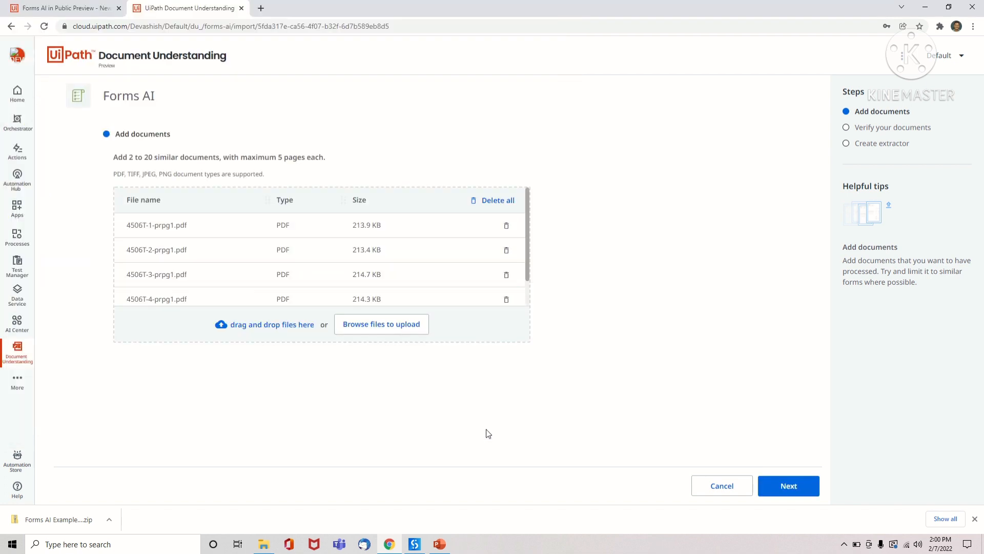
- Upload the listed PDFs and wait until all 5 of 5 show as added
left_click(786, 487)
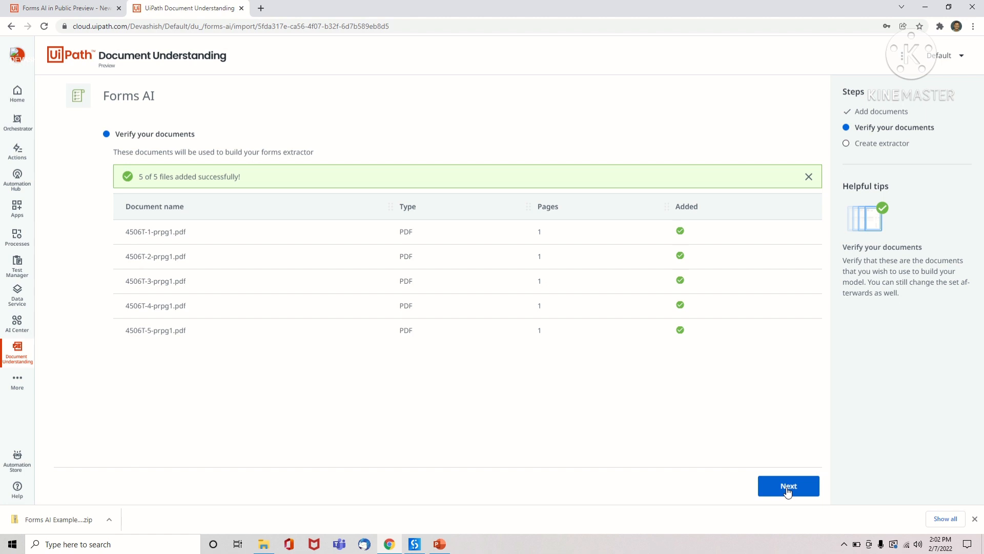
- Continue to the Forms AI editor and scroll through 4506T-1-prpg1.pdf and its Fields panel
left_click(787, 488)
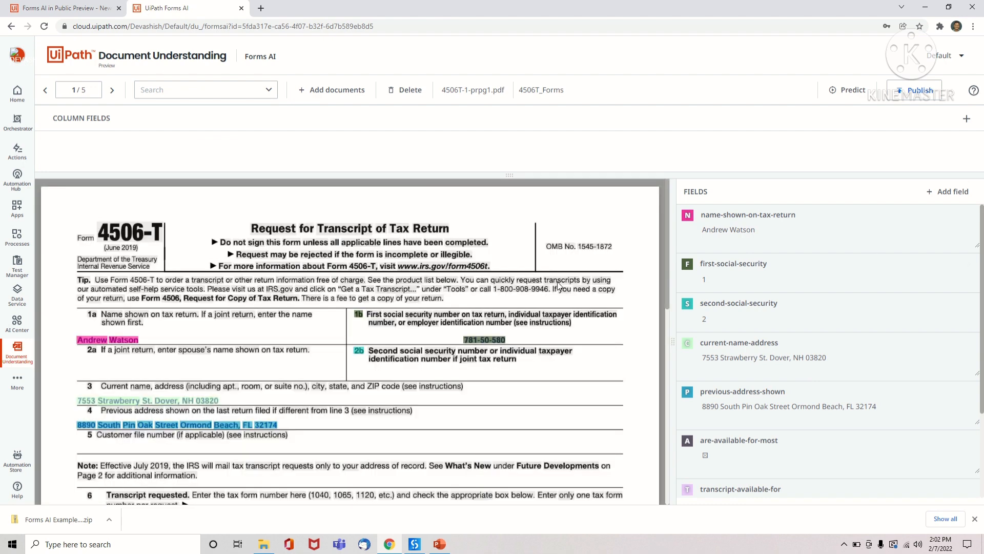
left_click_drag(980, 212, 976, 182)
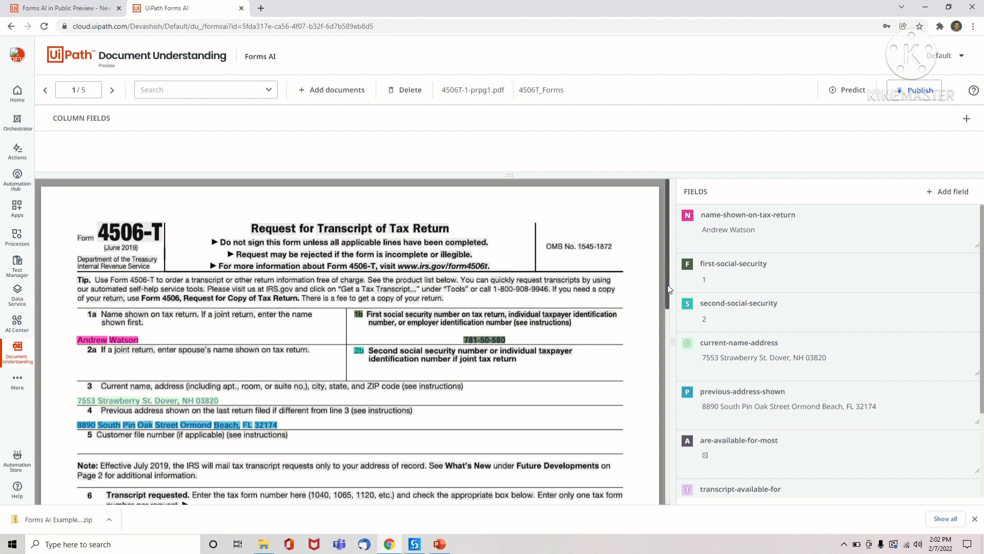
left_click_drag(666, 286, 659, 268)
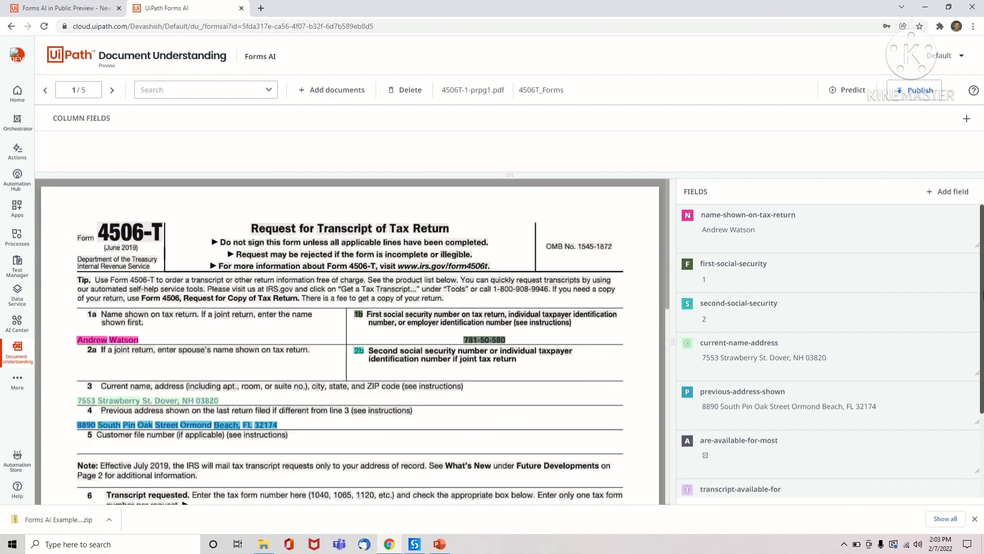
- Delete the signatory-attests-that and year-or-period-requested fields from the Fields panel
left_click_drag(980, 305, 982, 410)
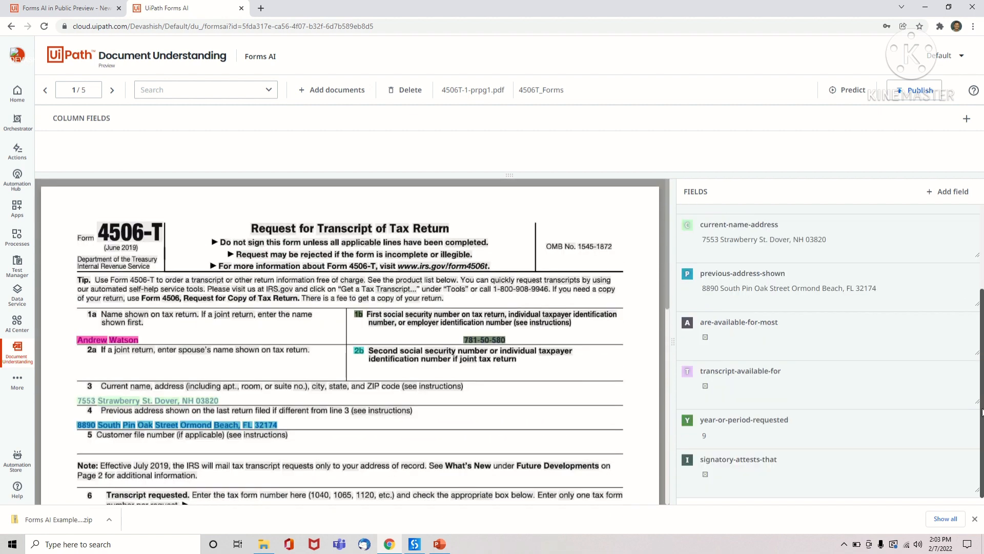
left_click(969, 460)
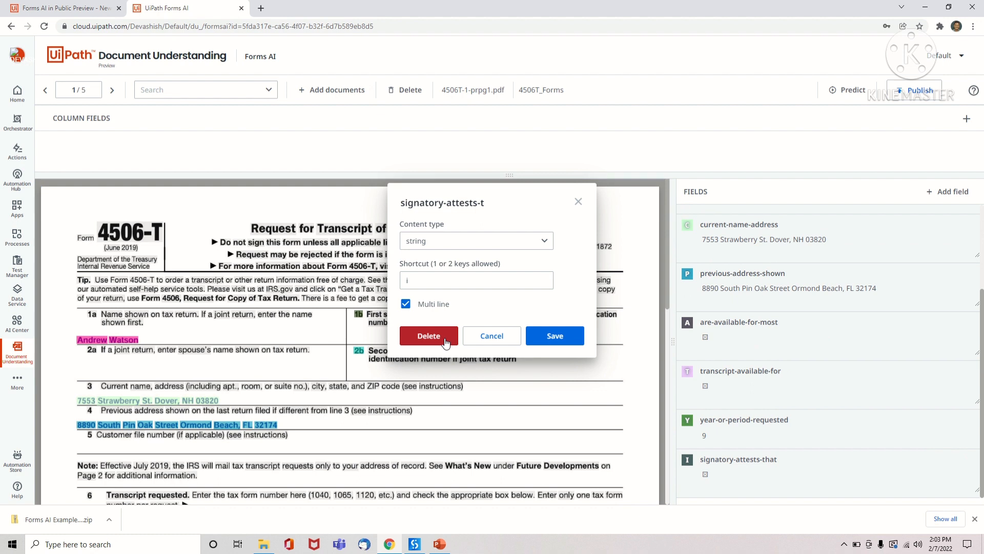
left_click(429, 336)
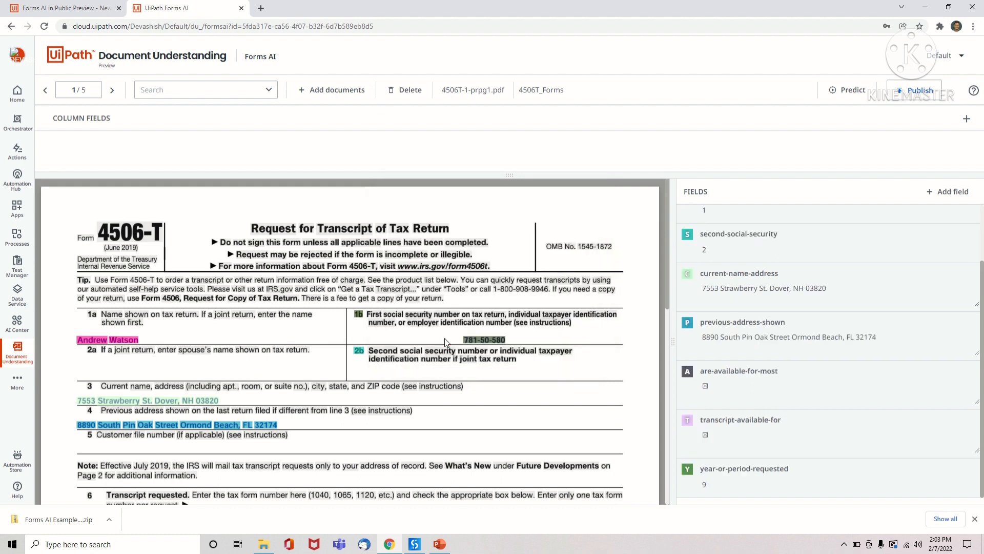
left_click(968, 471)
left_click(969, 470)
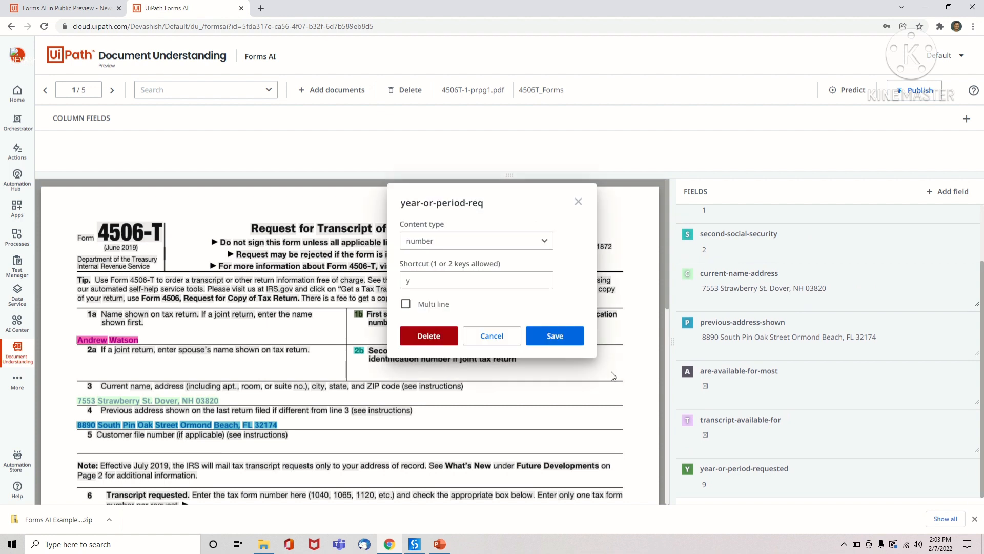
left_click(425, 336)
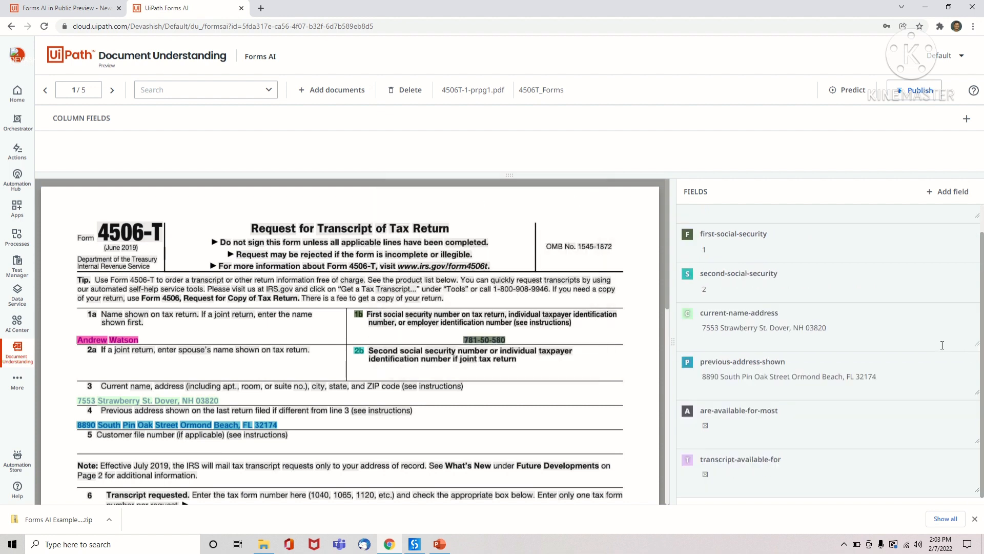
- Delete the are-available-for-most and transcript-available-for fields, leaving five fields
left_click(969, 411)
left_click(970, 412)
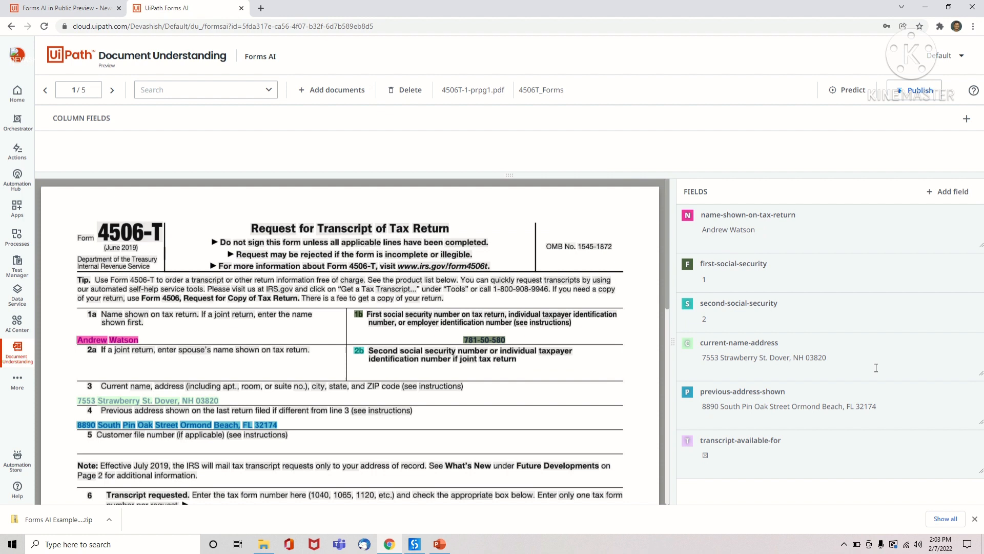
left_click(971, 444)
left_click(971, 444)
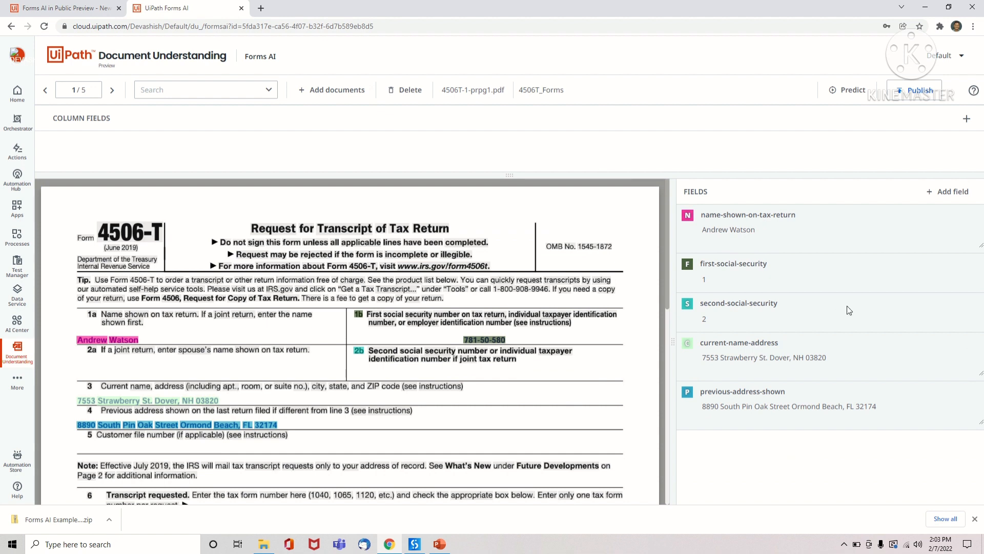
left_click(111, 90)
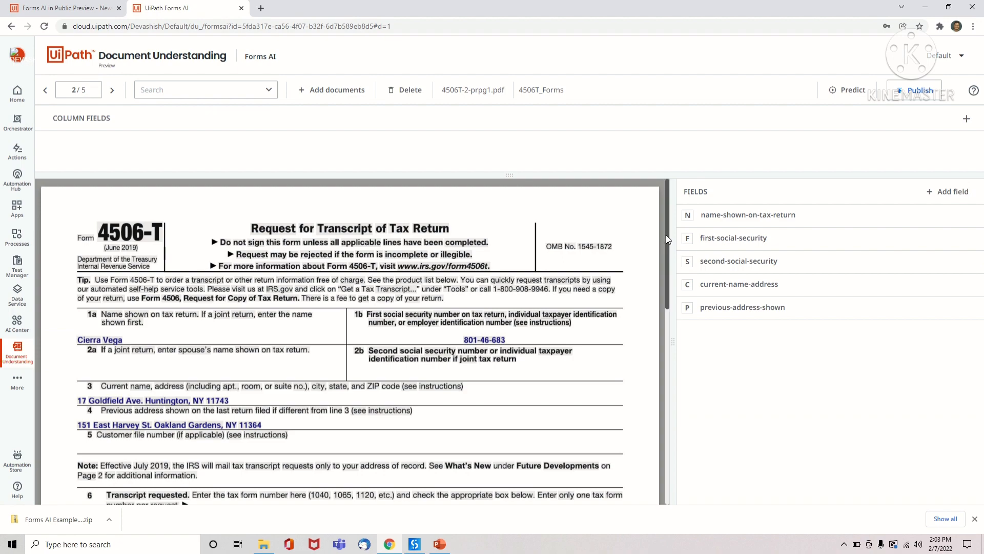
left_click_drag(666, 233, 679, 187)
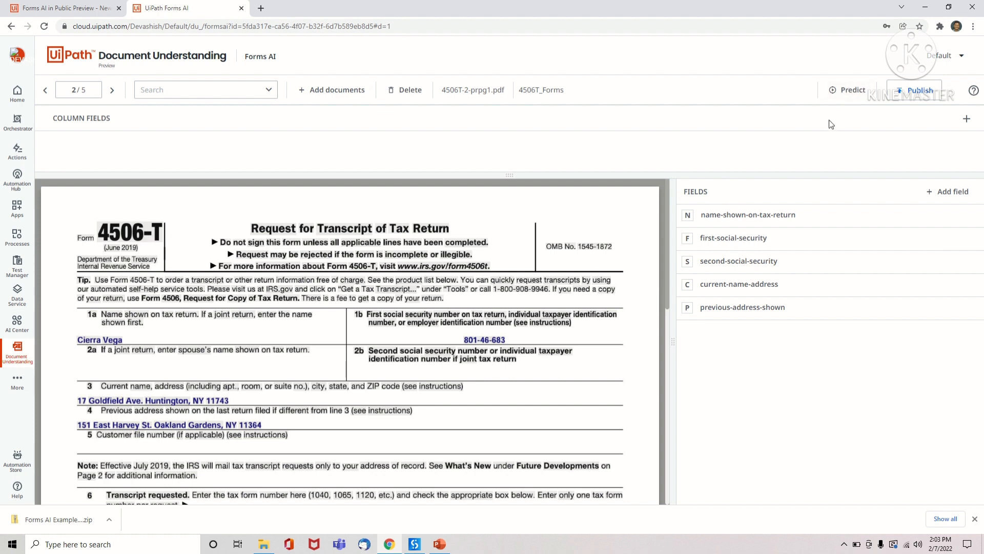
left_click(45, 90)
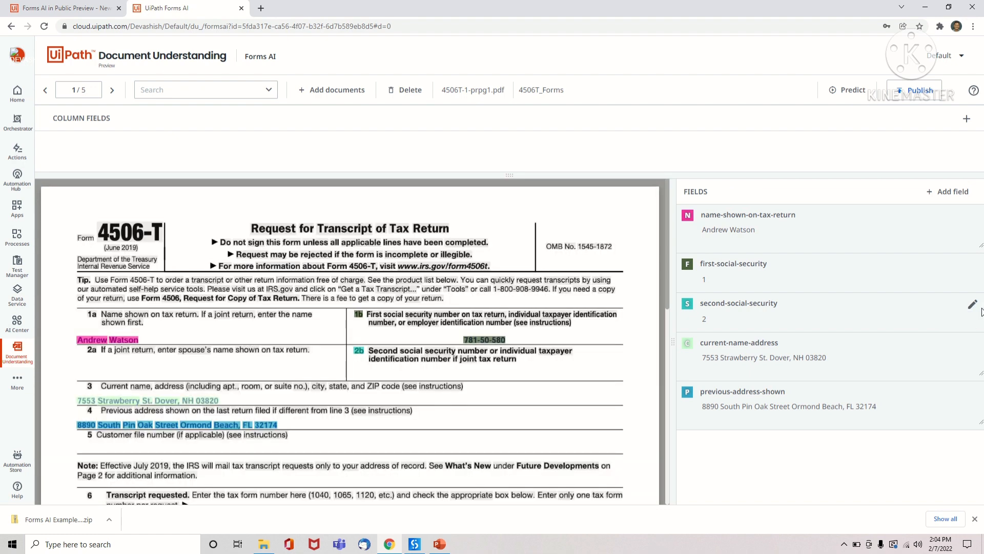
- Remove the second-social-security and first-social-security fields, keeping only name and address fields
left_click(973, 304)
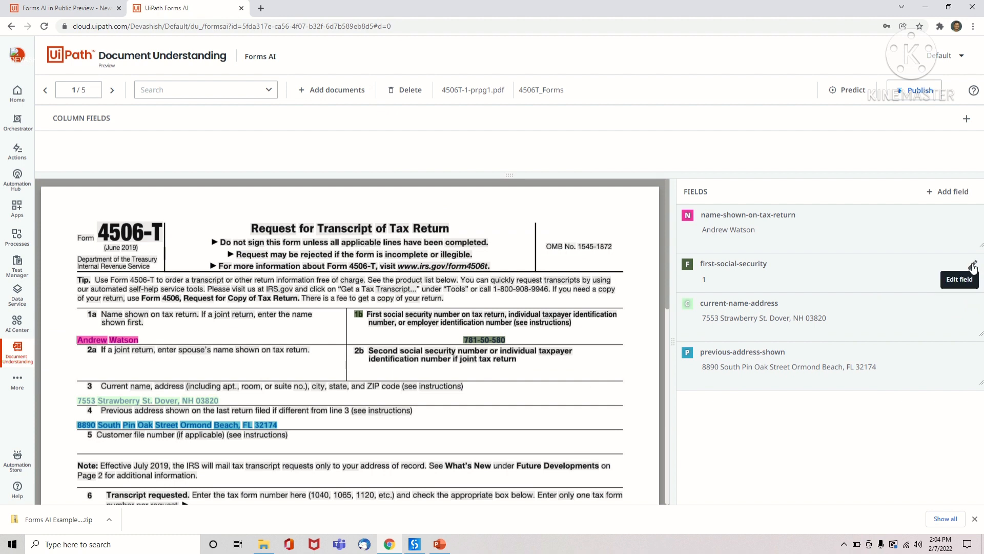
left_click(973, 266)
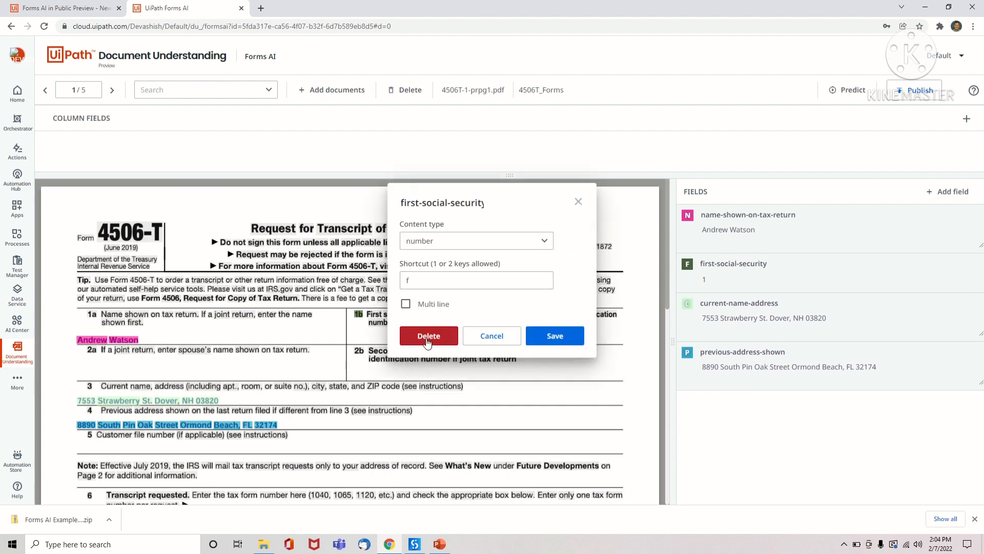
left_click(456, 342)
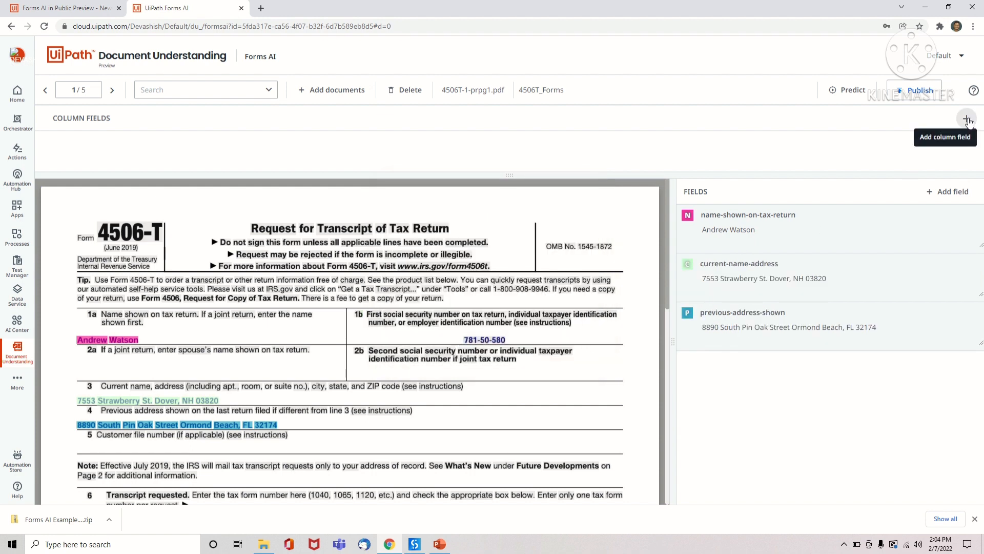
- Create a string field named first-social-number, then close its settings unchanged
left_click(946, 194)
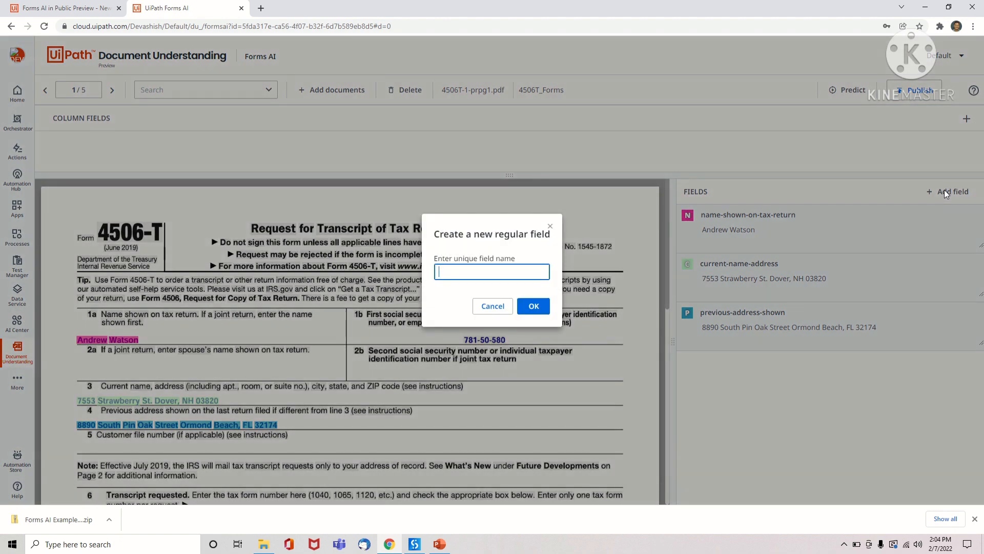
type("irs")
type("socua")
key("BackSpace")
key("BackSpace")
type("ial-number")
left_click(535, 308)
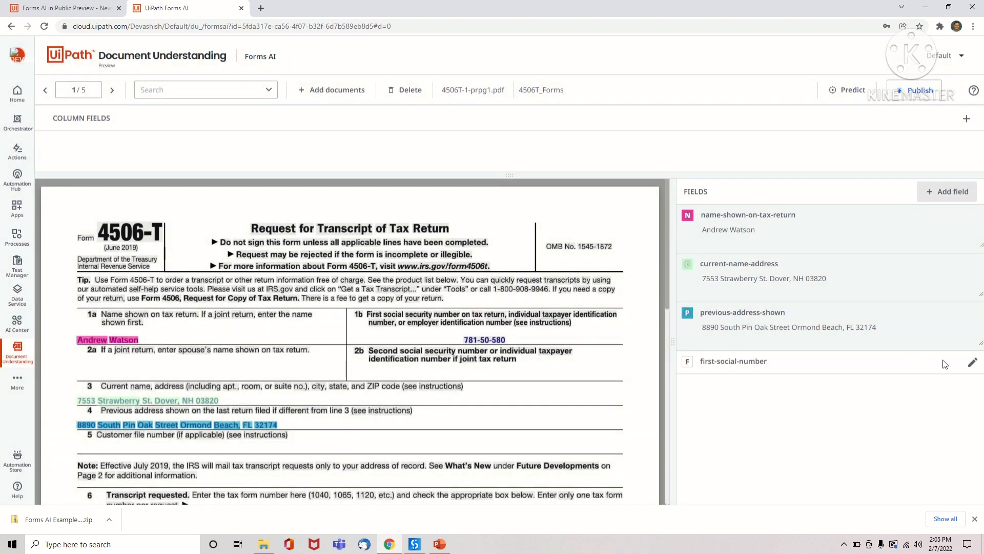
left_click(971, 362)
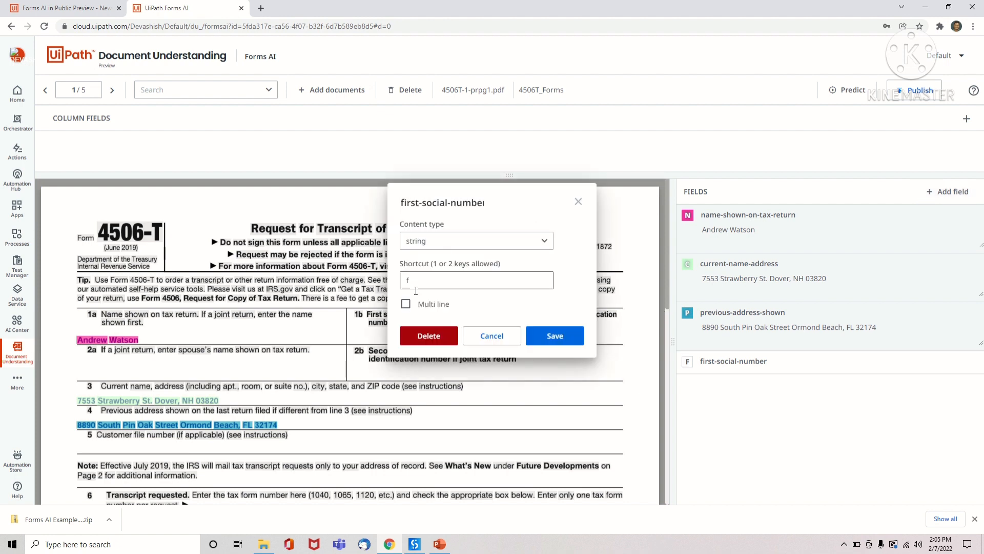
mouse_move(427, 304)
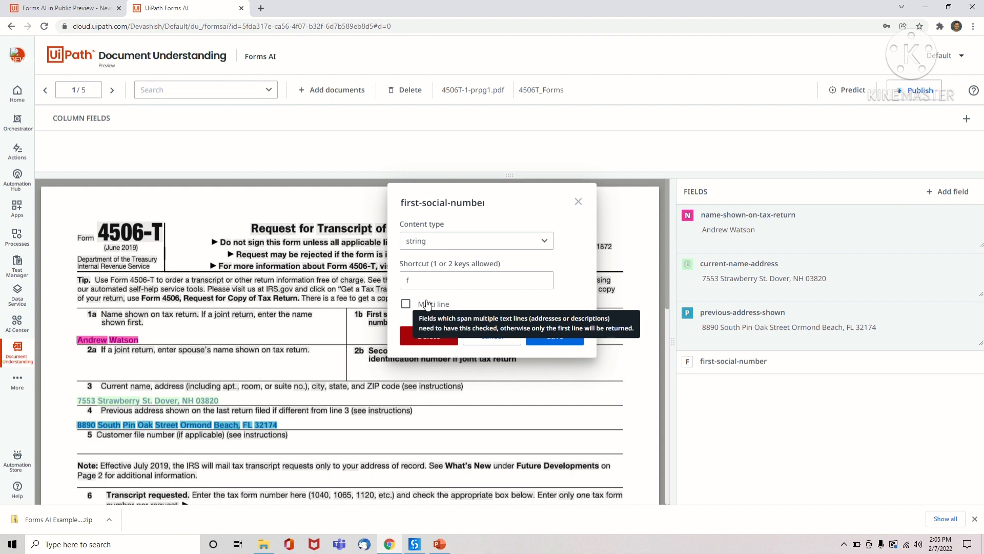
left_click(577, 201)
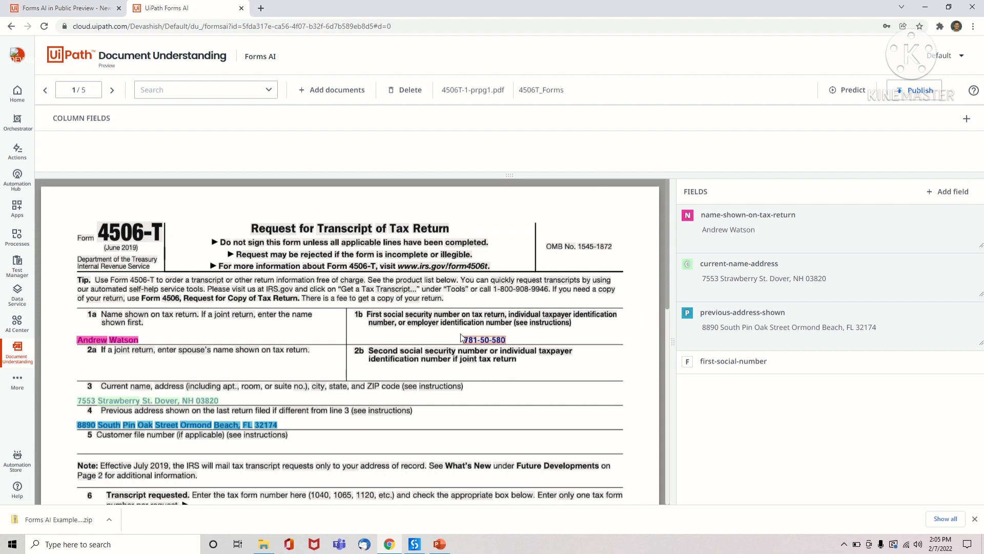
- Box the box 1b SSN as first-social-number, then go to form 2 of 5
left_click_drag(452, 333, 523, 344)
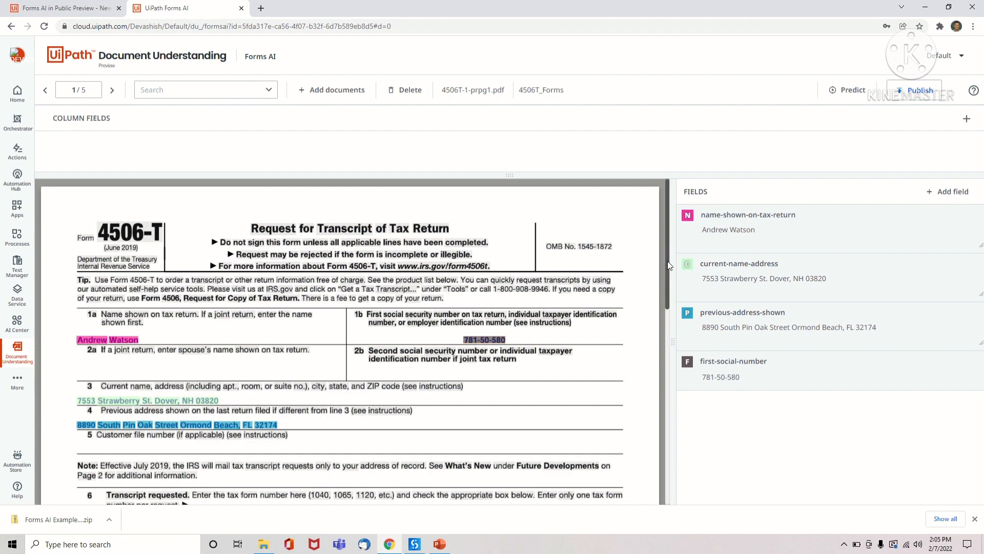
mouse_move(662, 259)
left_mouse_down()
mouse_move(654, 462)
mouse_move(667, 231)
left_mouse_up()
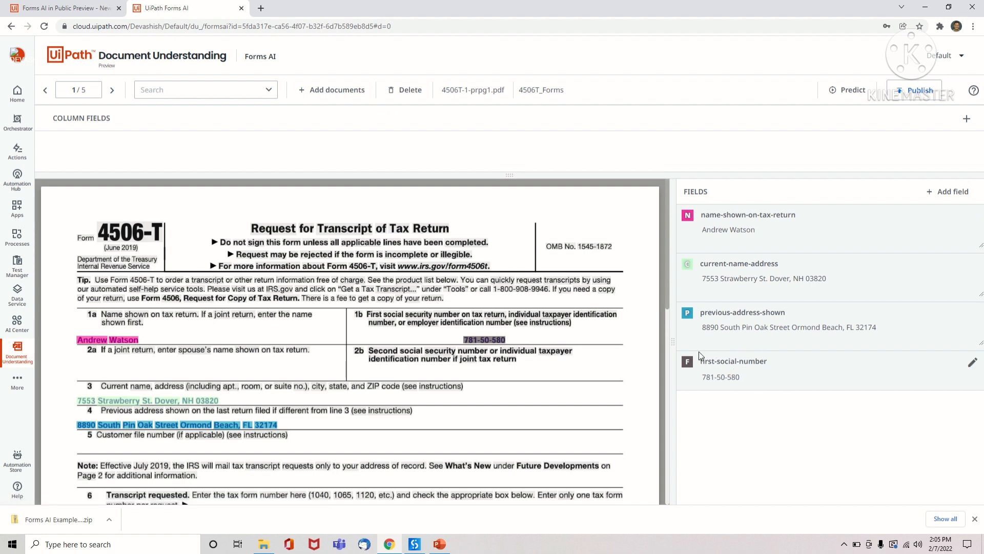
left_click(112, 90)
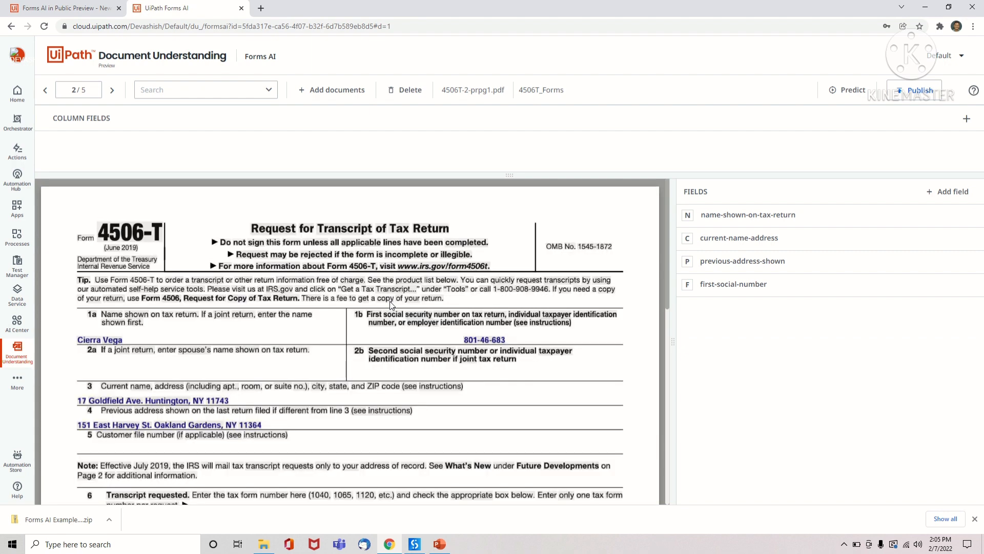
- Auto-fill the four fields on 4506T-2-prpg1.pdf with Predict, then advance to form 3 of 5
left_click(853, 92)
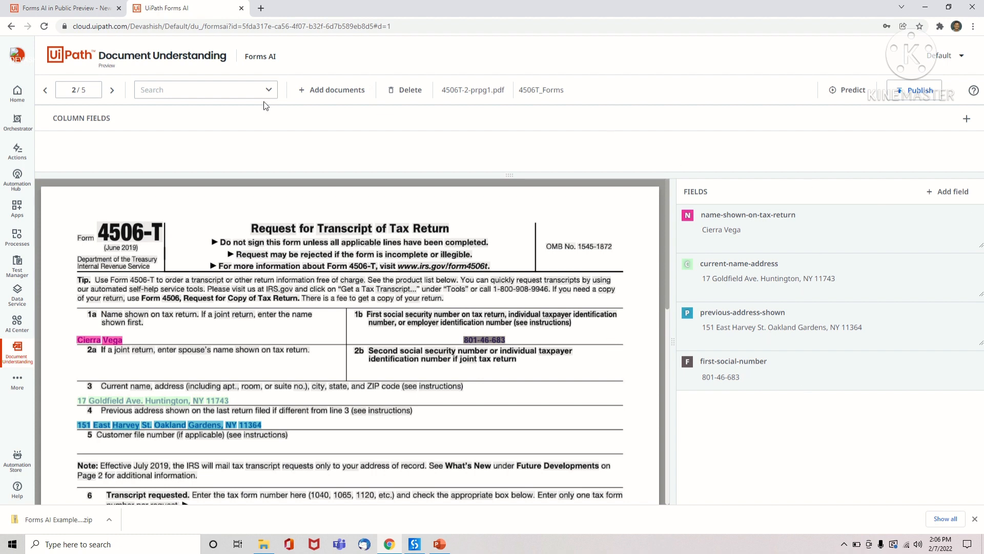
left_click(112, 89)
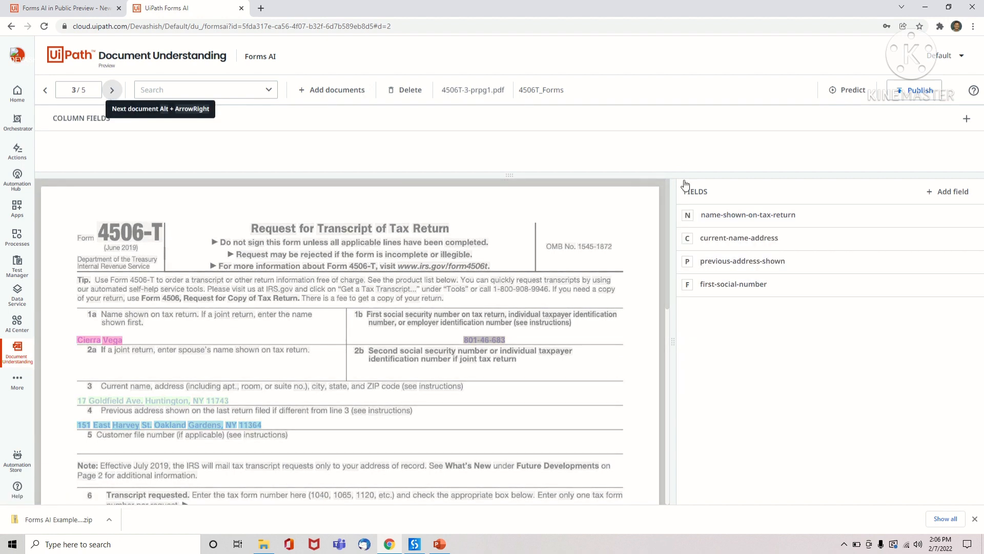
- Add a string field called mobile-num, shortcut m, to the field list
scroll(650, 461, "down", 2)
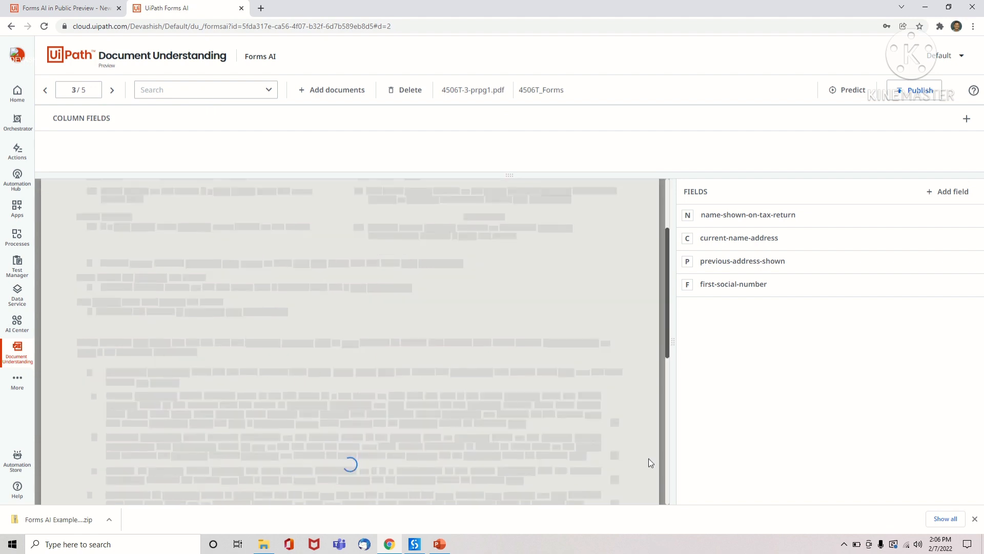
scroll(649, 461, "down", 3)
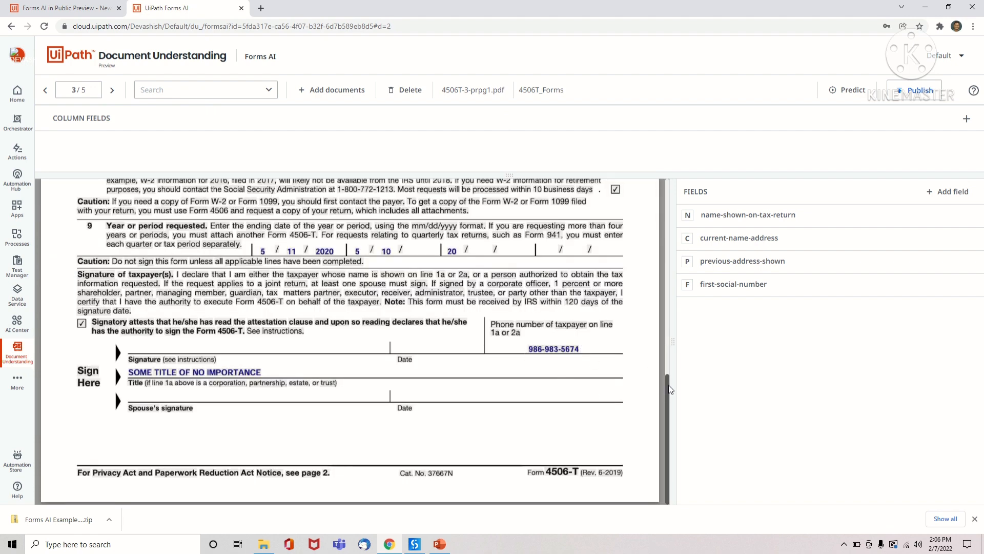
left_click_drag(666, 388, 671, 193)
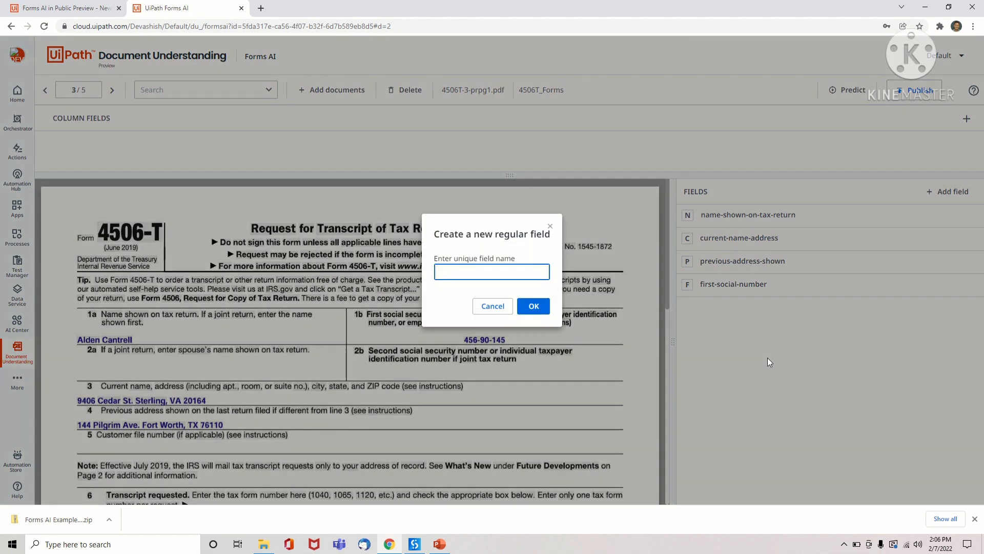
type("mobile-num")
key("Return")
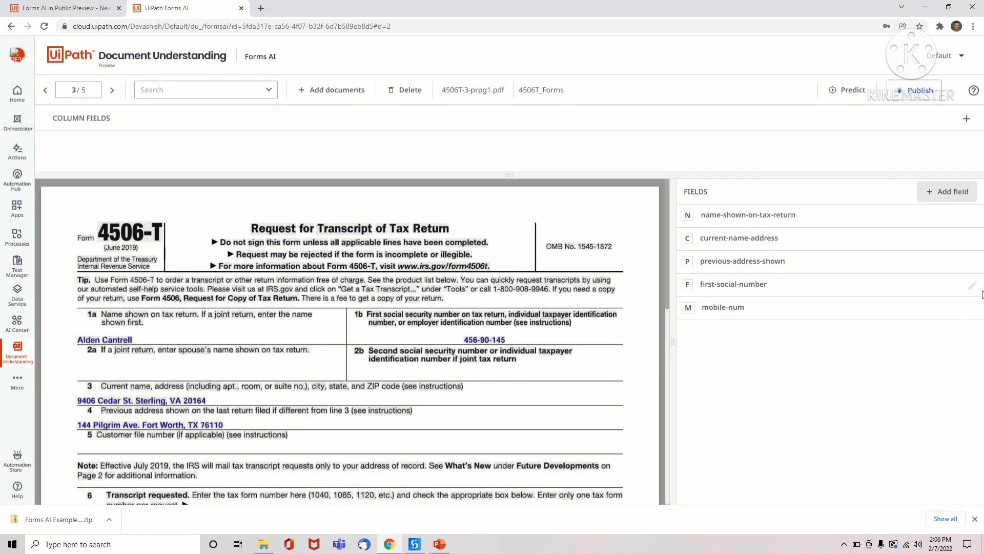
left_click(972, 307)
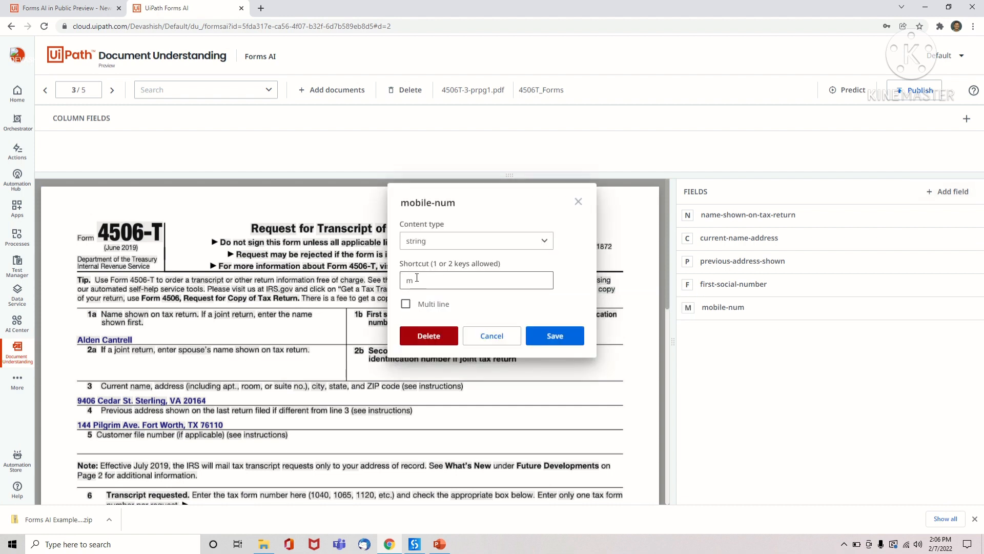
left_click(495, 339)
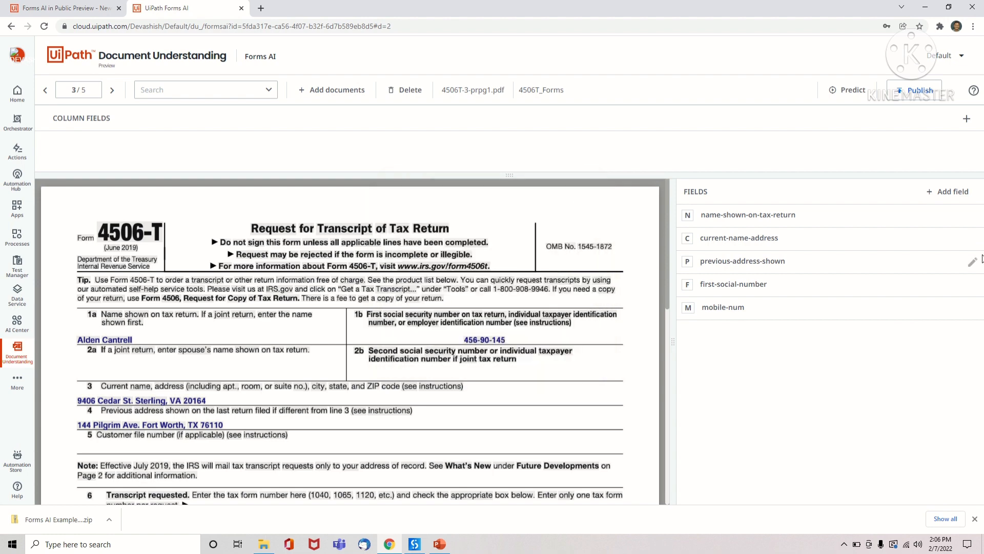
scroll(666, 238, "down", 10)
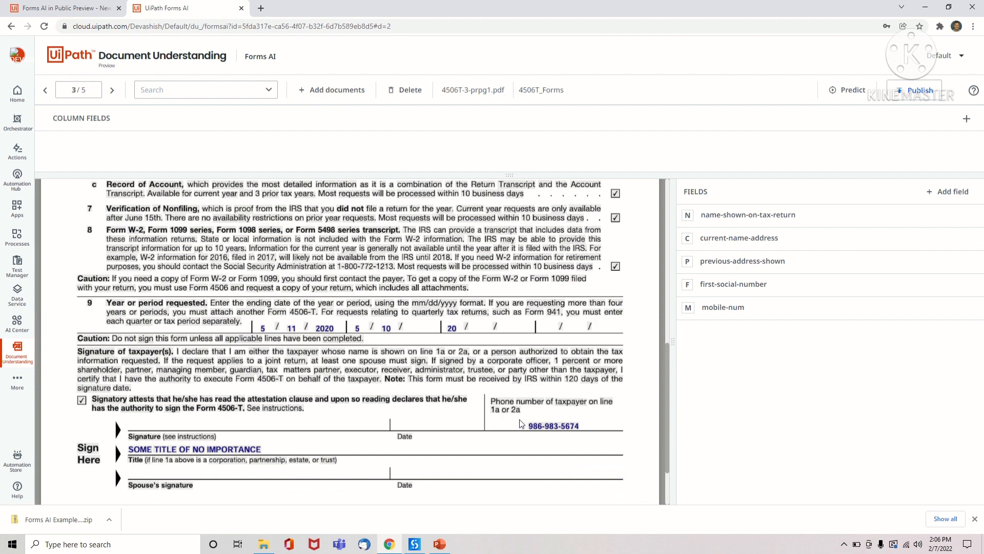
- Label the taxpayer's phone number as mobile-num and run prediction on form 3
mouse_move(519, 420)
left_mouse_down()
mouse_move(599, 436)
mouse_move(593, 430)
left_mouse_up()
key("m")
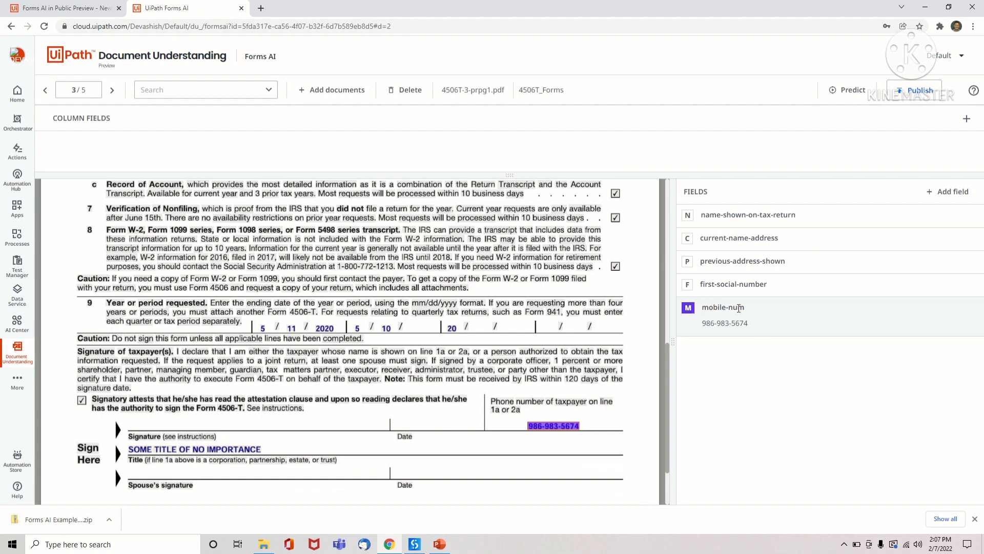
left_click(851, 91)
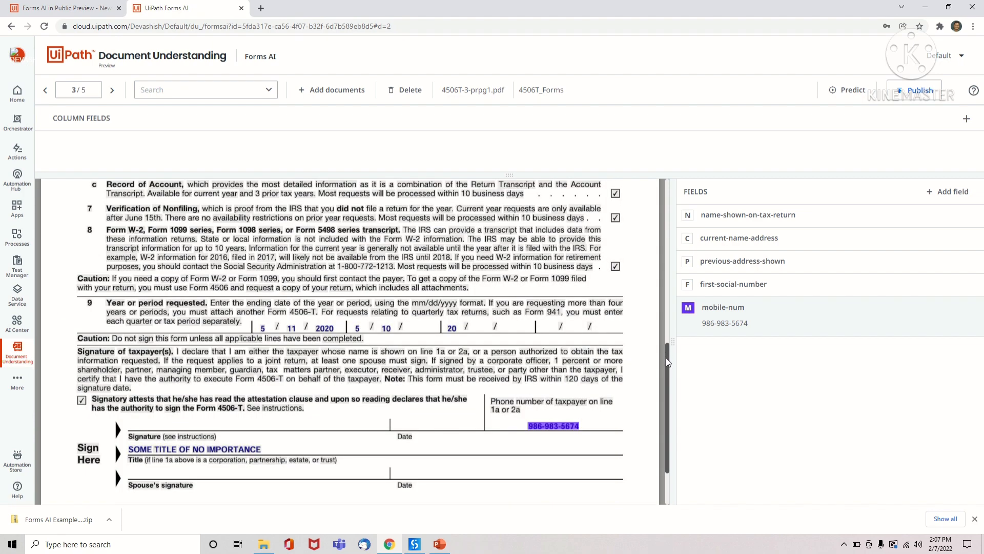
- Label the taxpayer name, SSN, current address and previous address, then go to form 4
left_click_drag(666, 358, 662, 168)
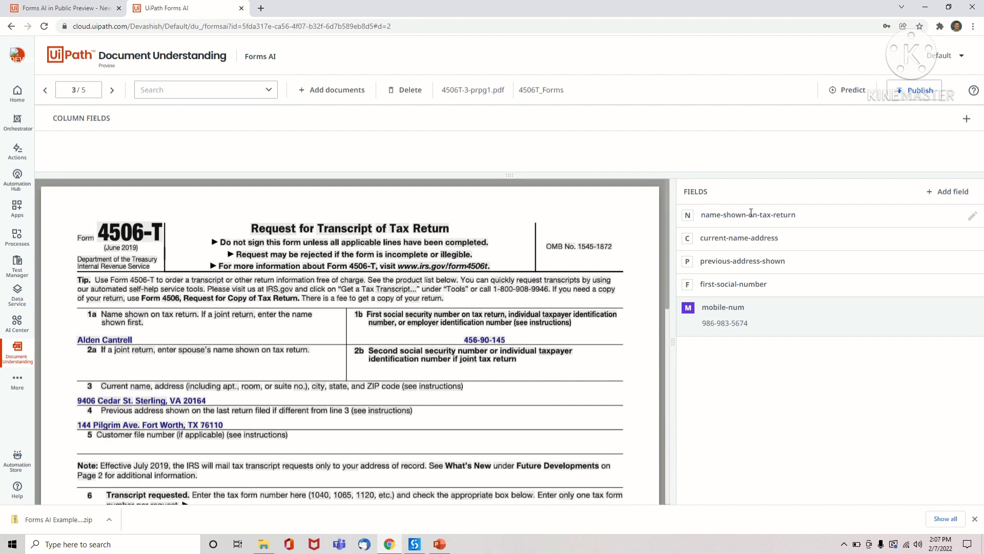
left_click(690, 222)
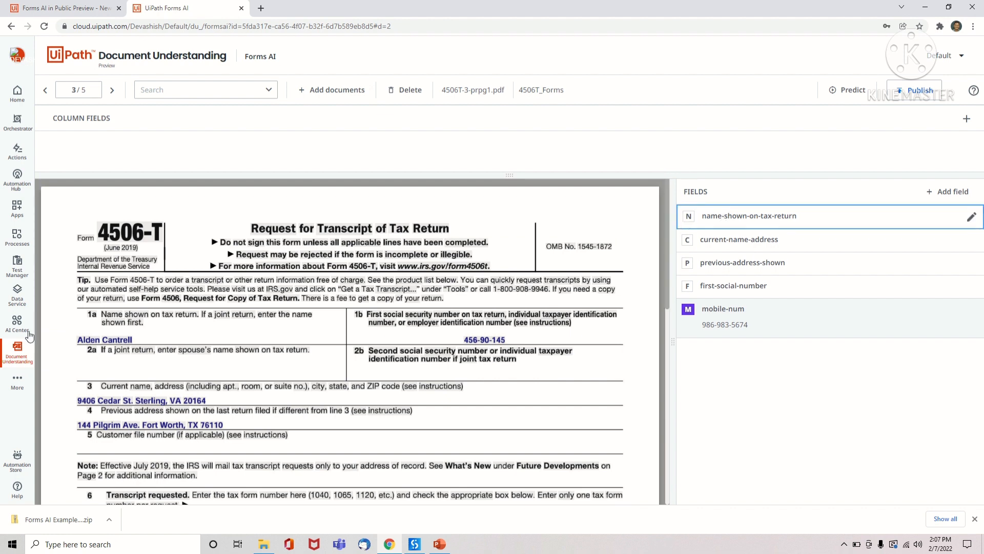
left_click_drag(75, 338, 135, 349)
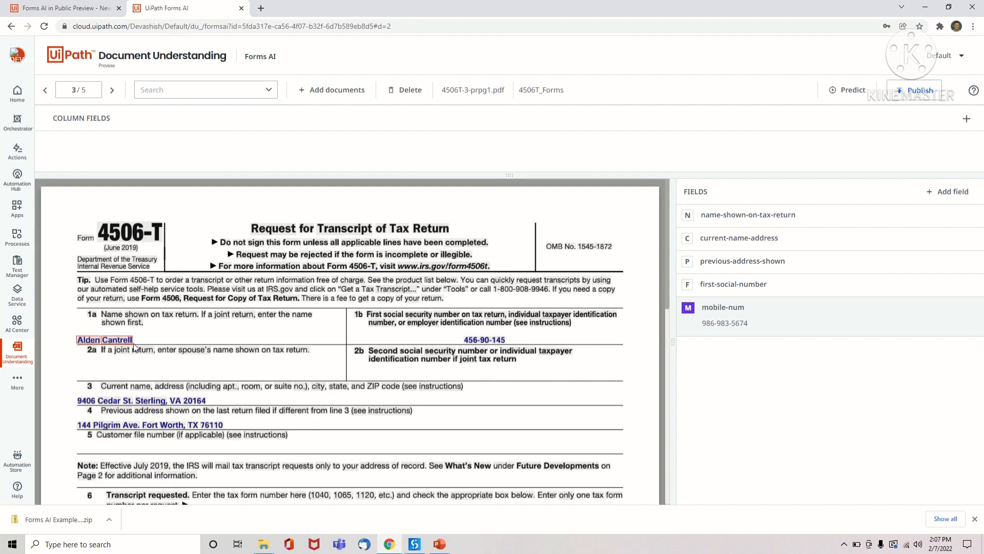
key("n")
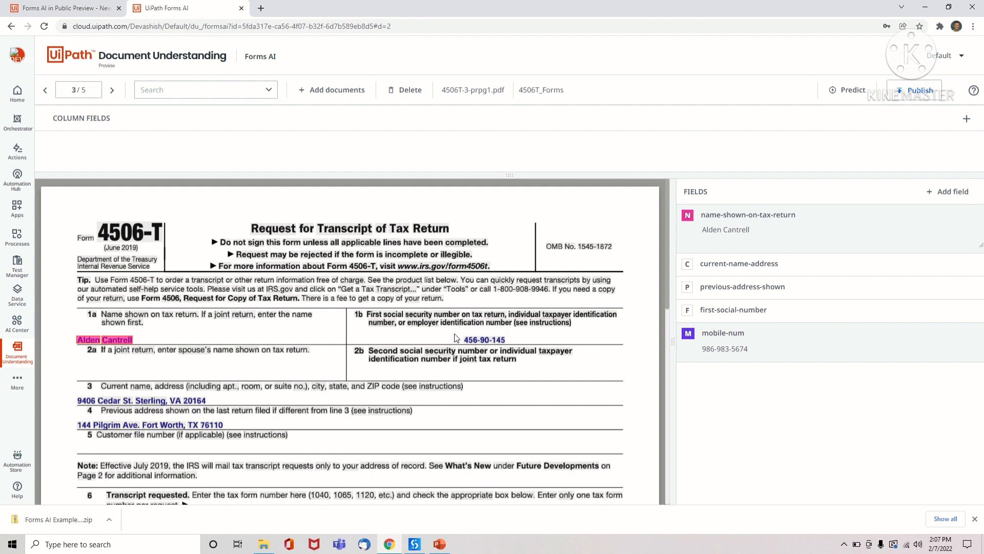
left_click_drag(455, 338, 512, 343)
key("f")
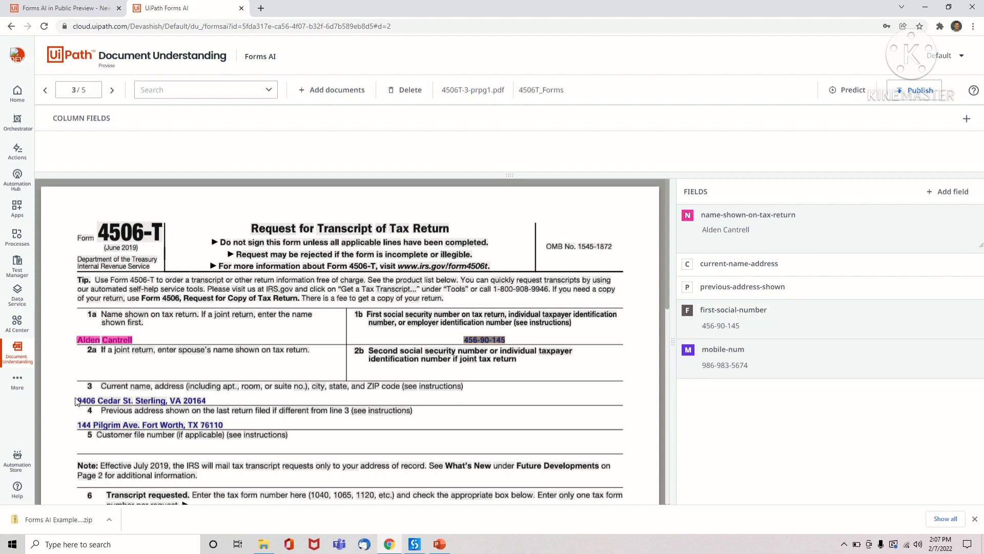
left_click_drag(75, 406, 206, 406)
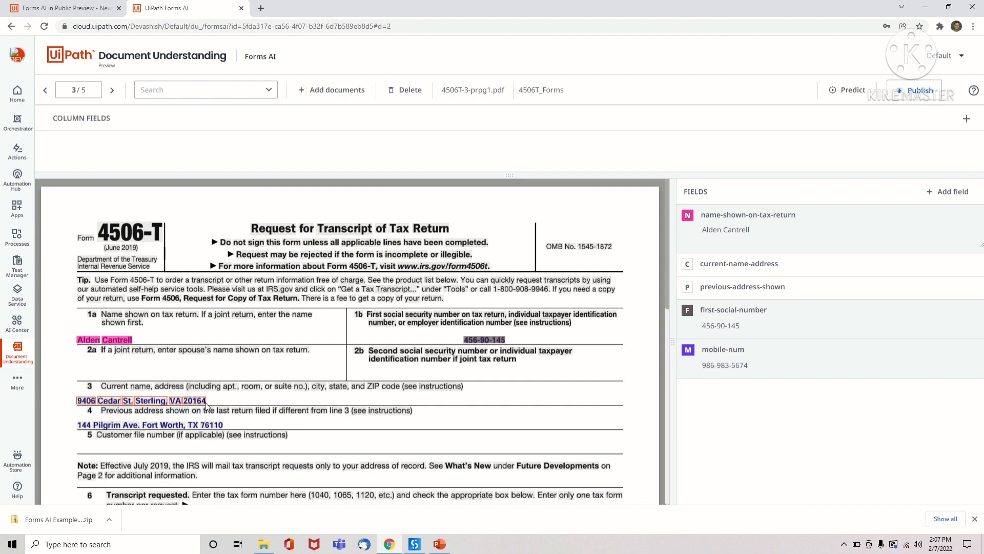
left_click(739, 264)
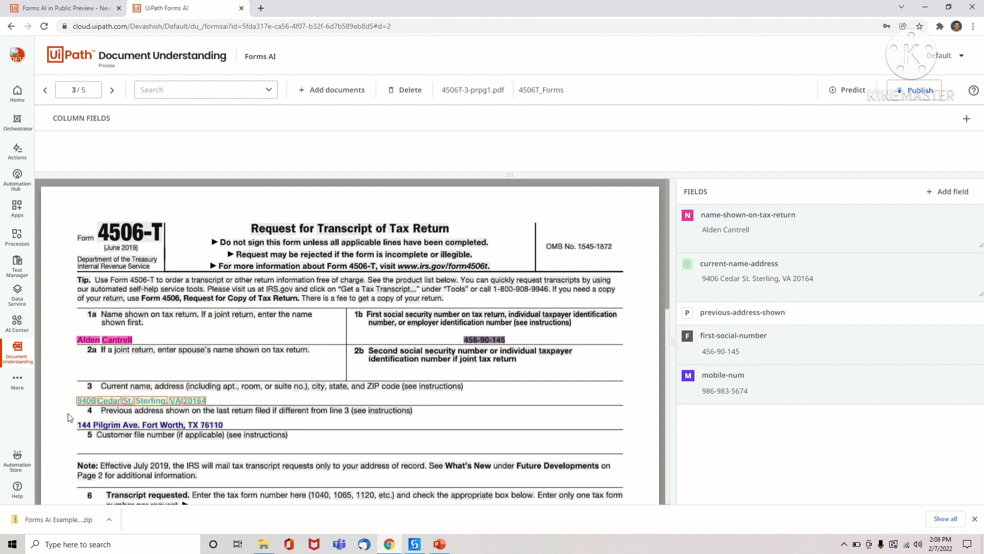
left_click_drag(72, 421, 245, 429)
key("p")
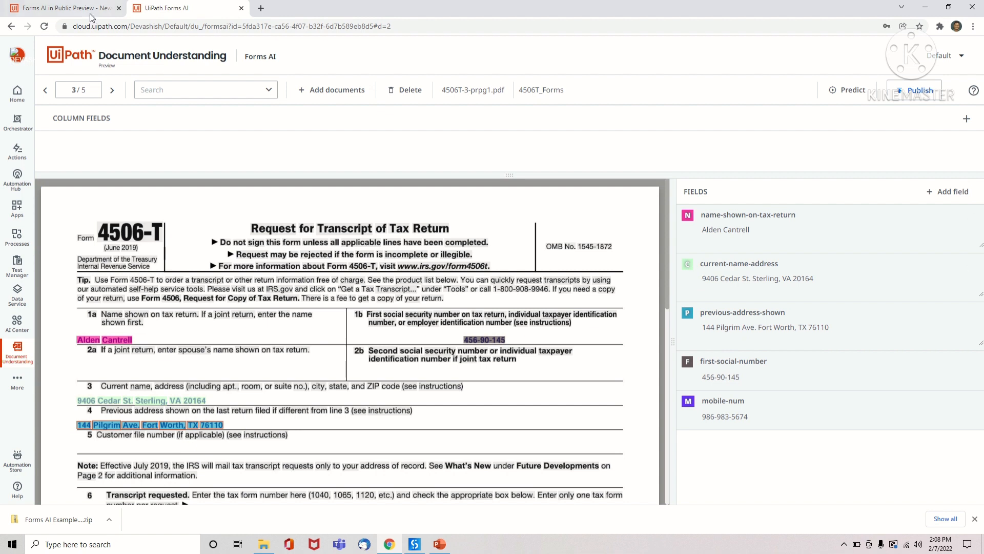
left_click(112, 90)
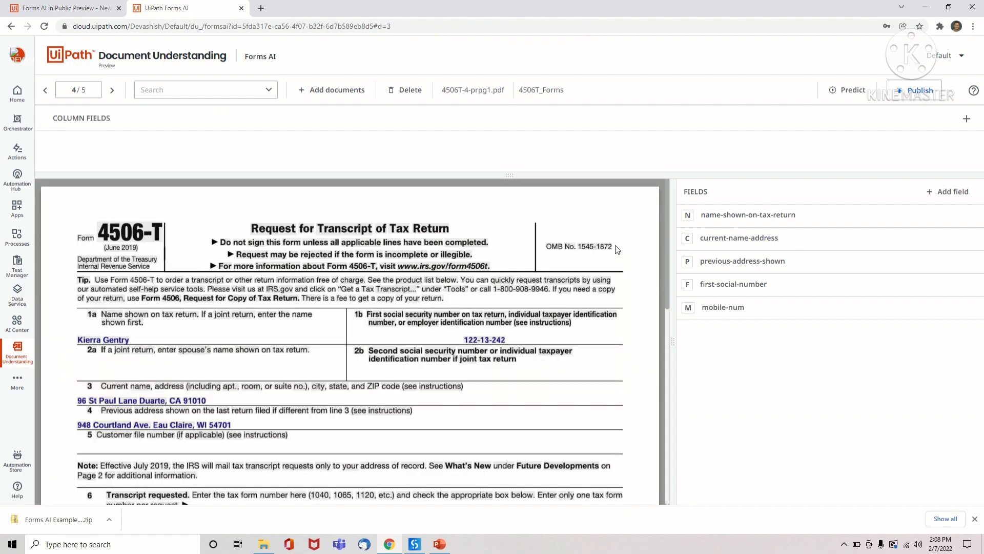
- Run Predict on 4506T-4-prpg1.pdf and review the five predicted field values
scroll(662, 215, "down", 10)
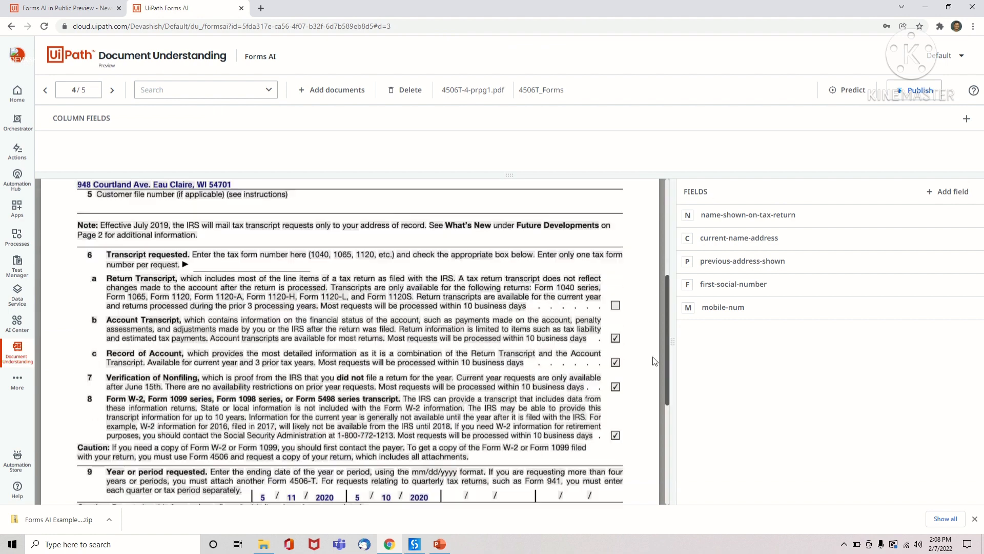
scroll(658, 245, "up", 10)
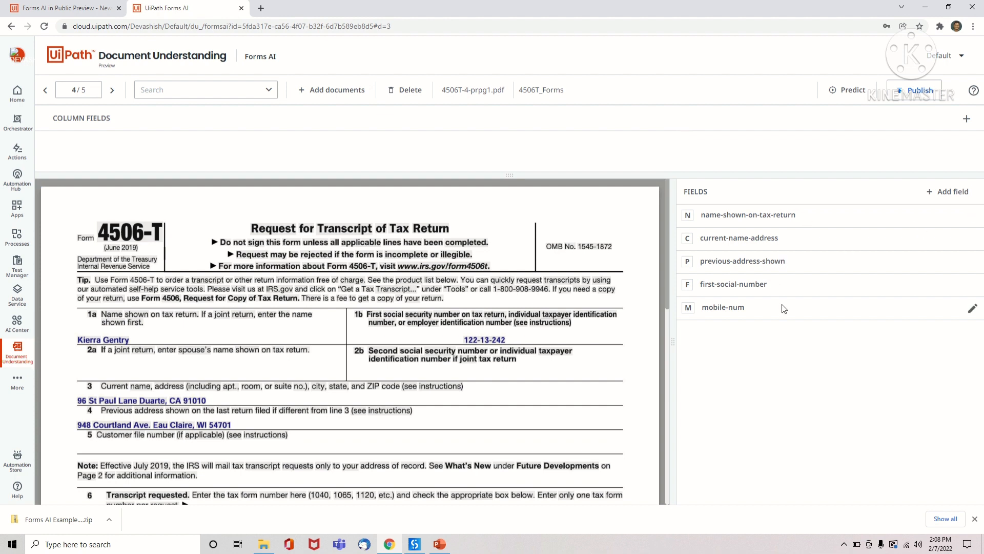
left_click(850, 92)
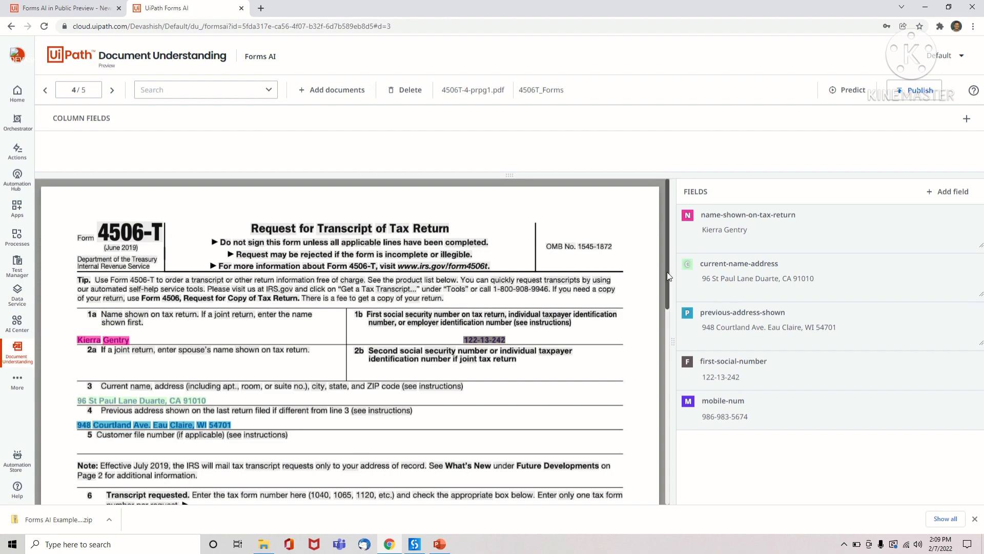
left_click_drag(667, 272, 672, 489)
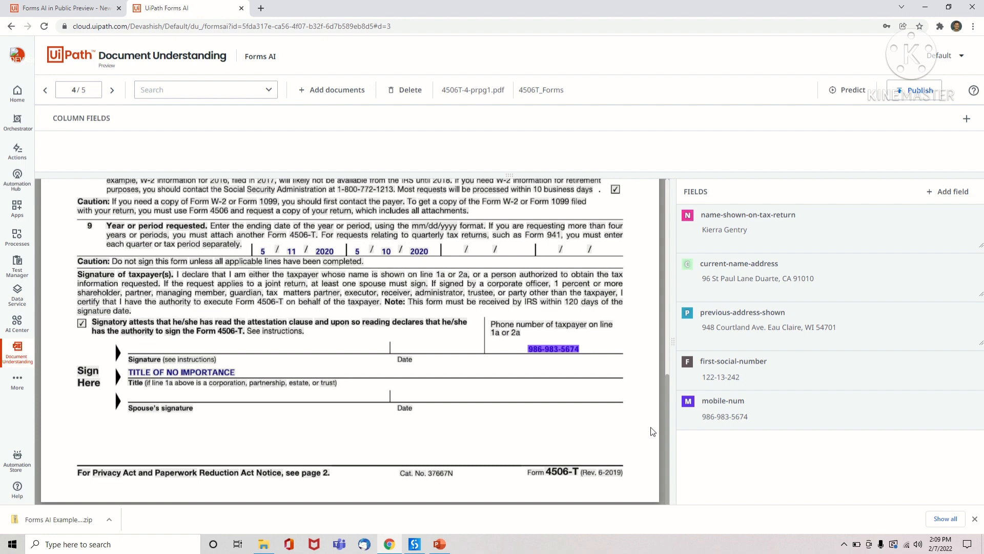
- Publish the extractor as 4506TFormsAI, without an underscore, and copy its endpoint
left_click(913, 91)
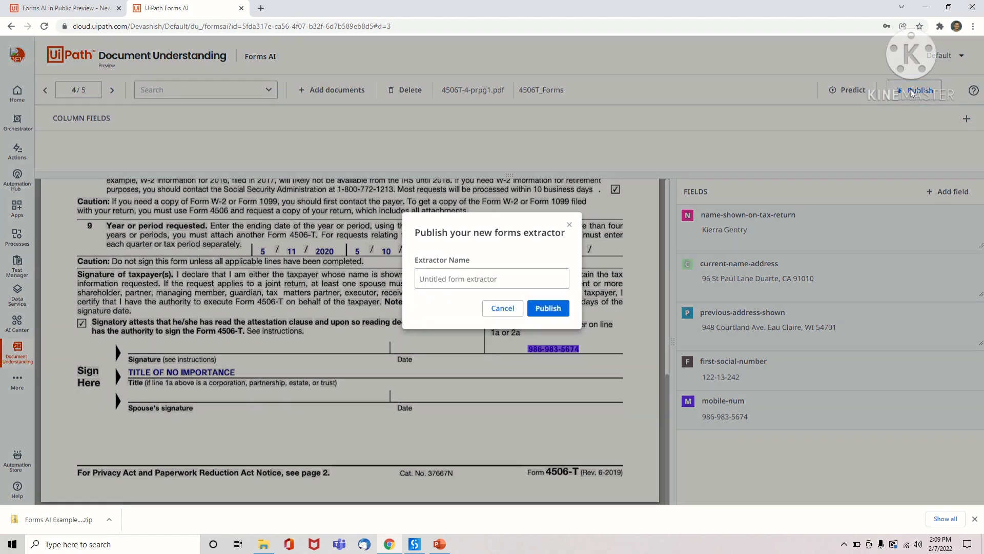
left_click(505, 279)
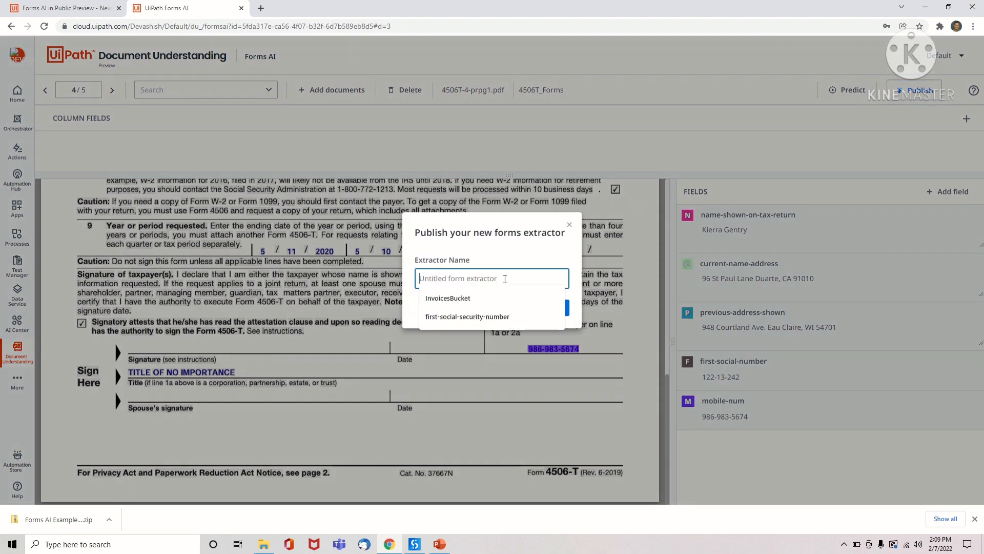
type("4506T")
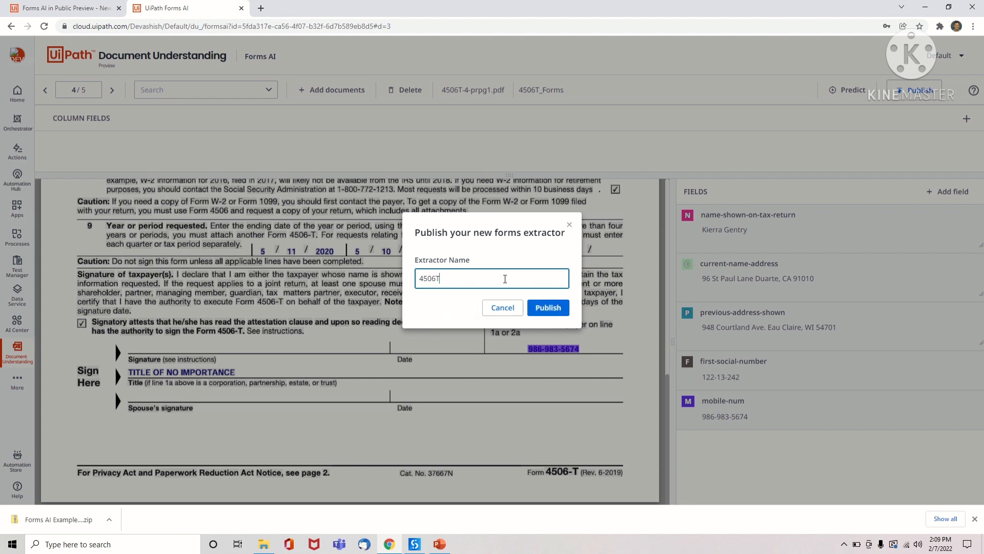
type("_Forms")
key("BackSpace")
type("sAI")
left_click(546, 307)
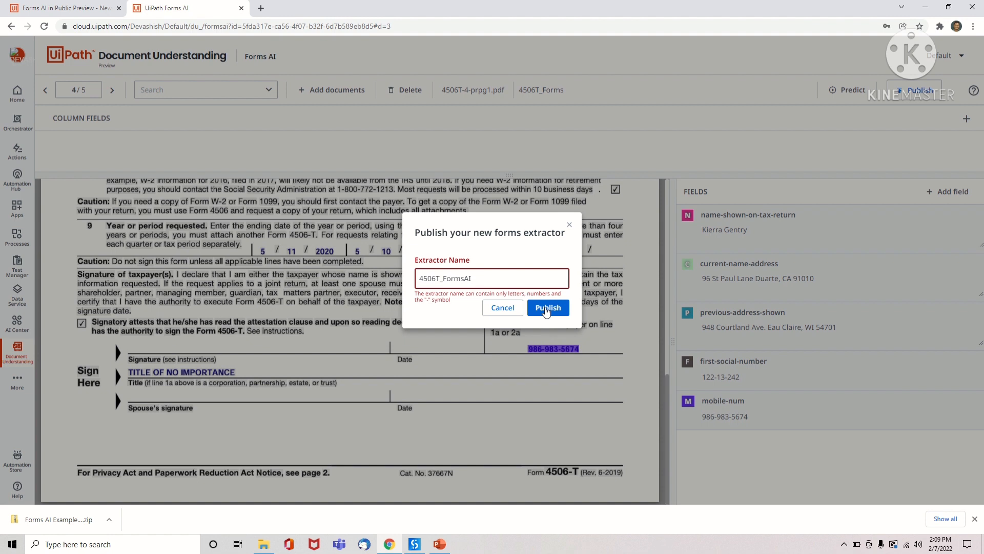
left_click(443, 279)
key("BackSpace")
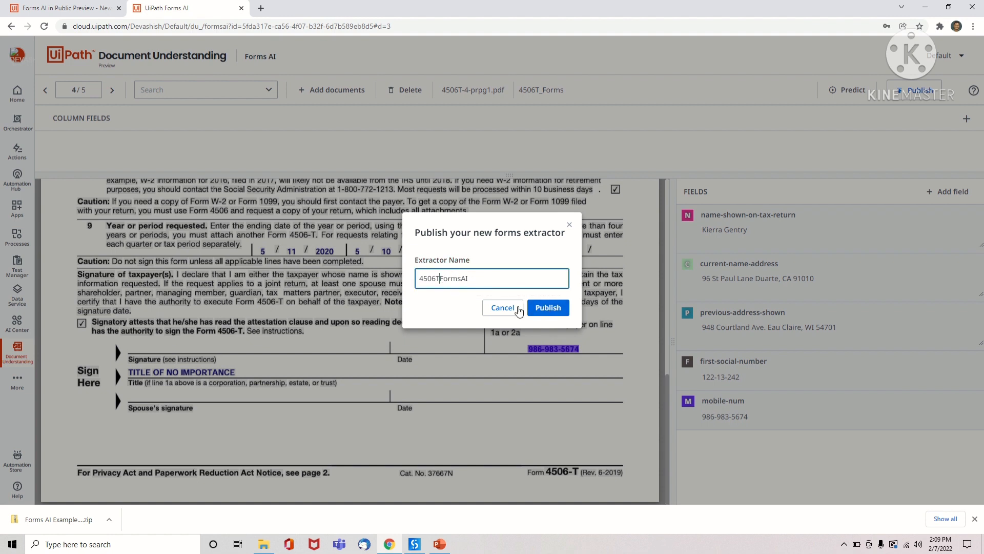
left_click(548, 310)
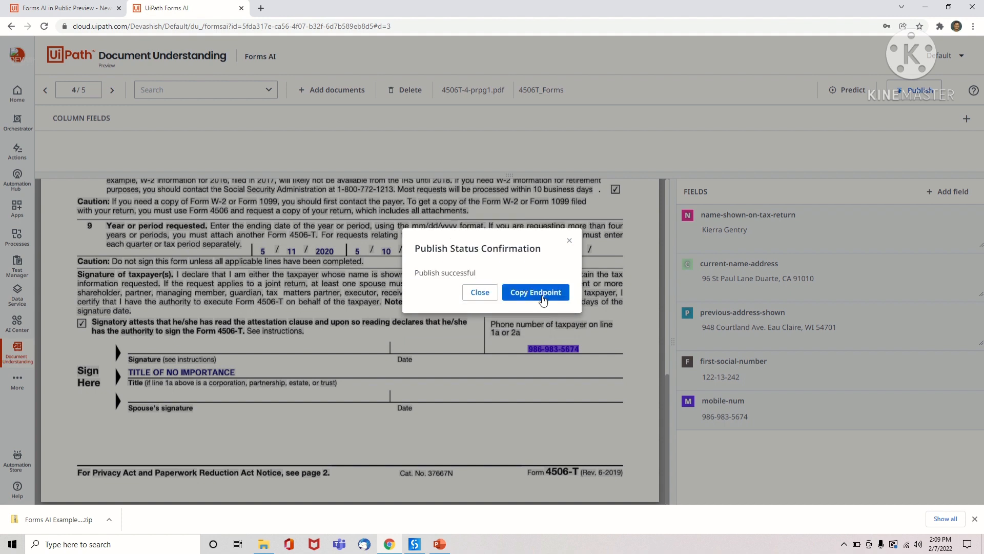
left_click(542, 298)
- Paste the 4506TFormsAI endpoint into a new Notepad note and dismiss the Publish successful dialog
key("super+r")
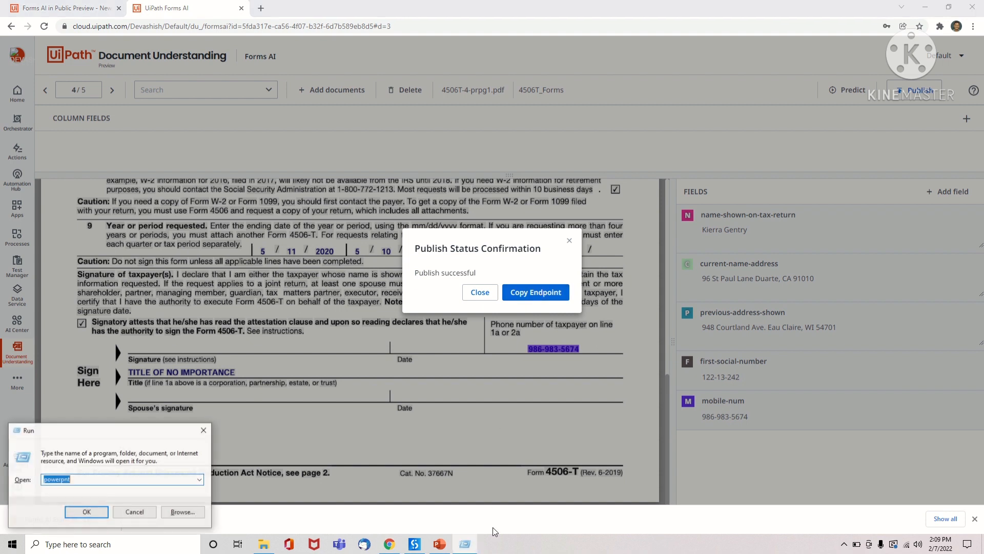
type("note")
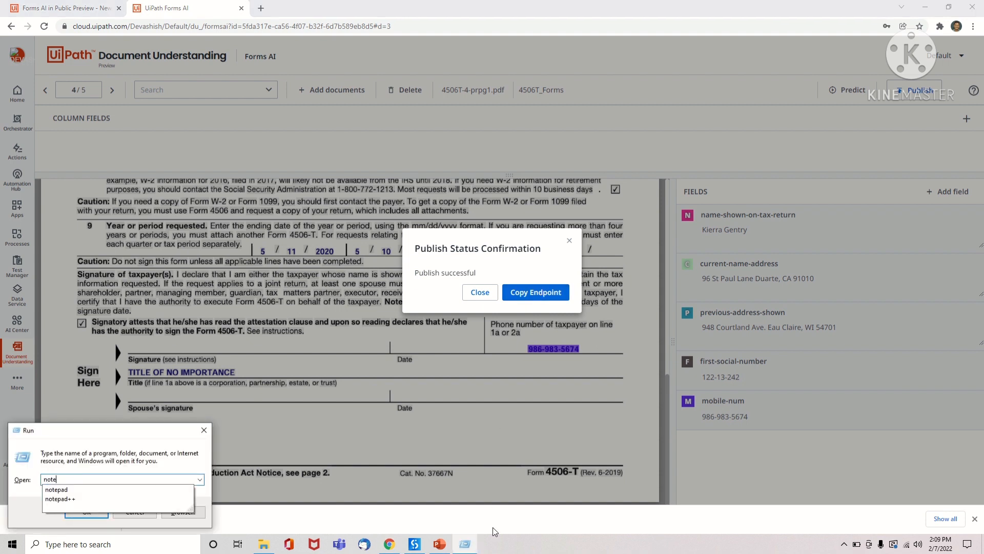
key("Down")
key("Return")
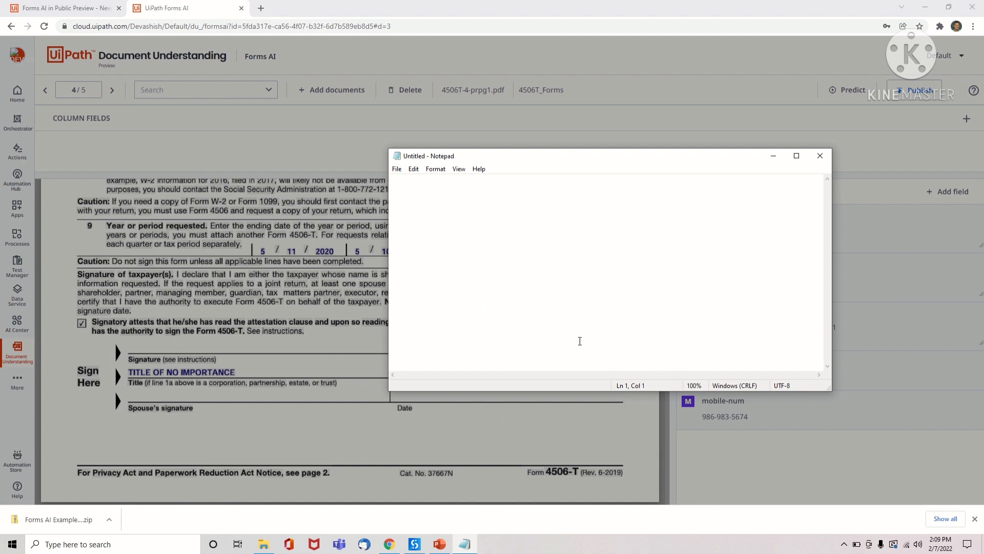
key("ctrl+v")
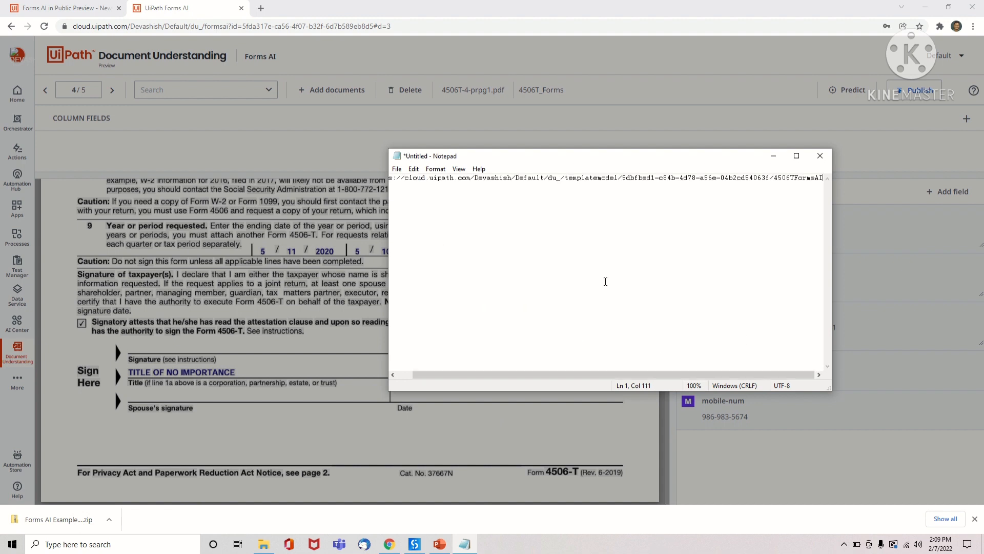
left_click(774, 156)
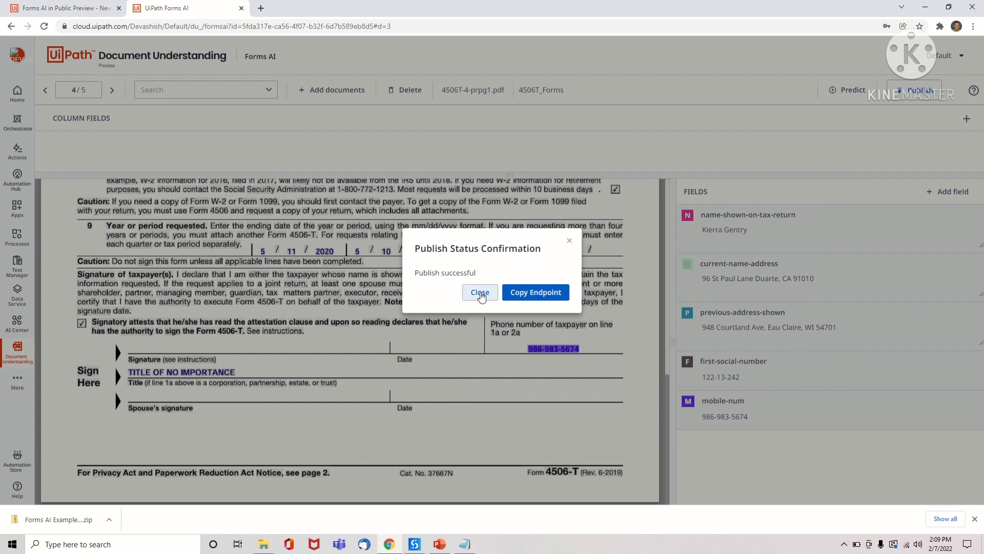
left_click(479, 292)
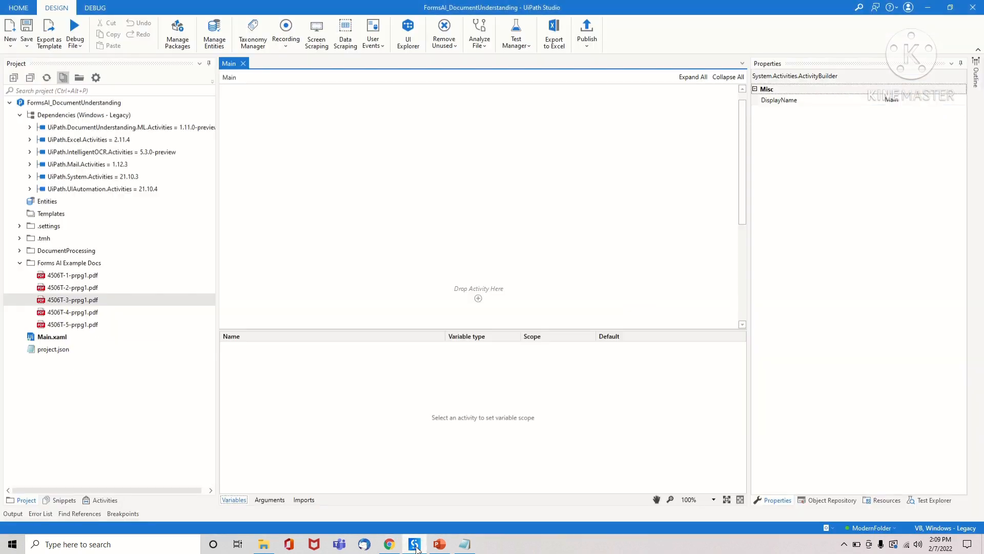
- Review the DocumentUnderstanding.ML and IntelligentOCR dependency details, then close Manage Packages
left_click(415, 545)
left_click(184, 47)
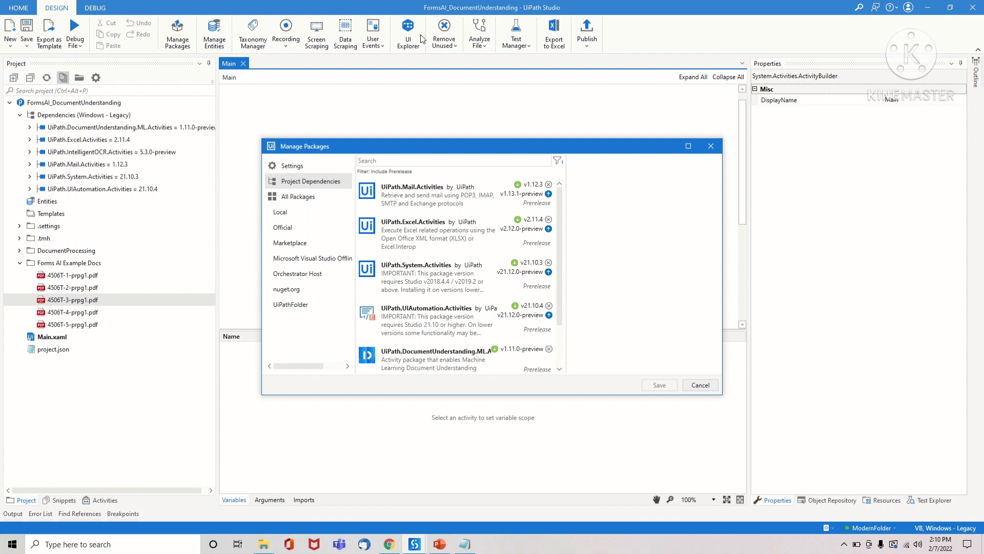
left_click_drag(558, 219, 557, 298)
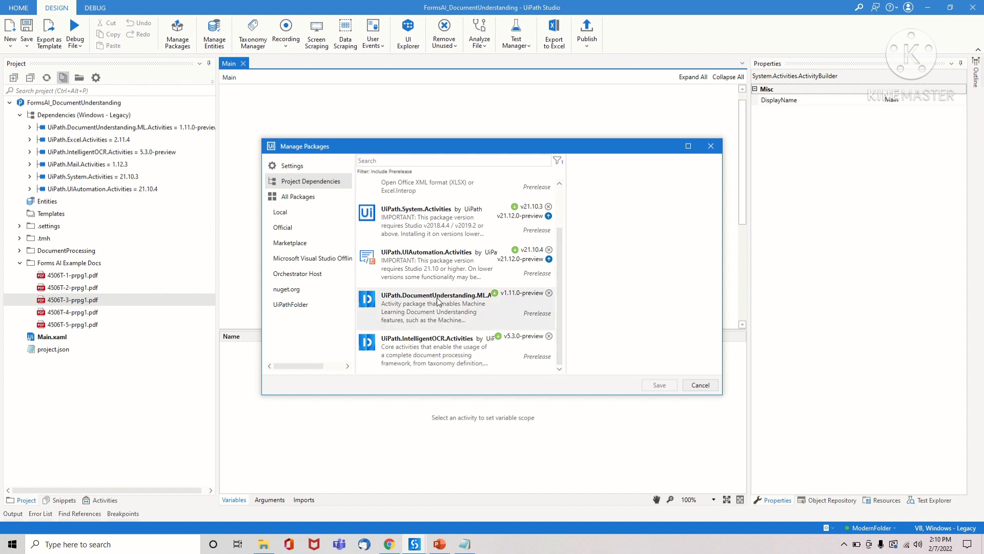
left_click(438, 301)
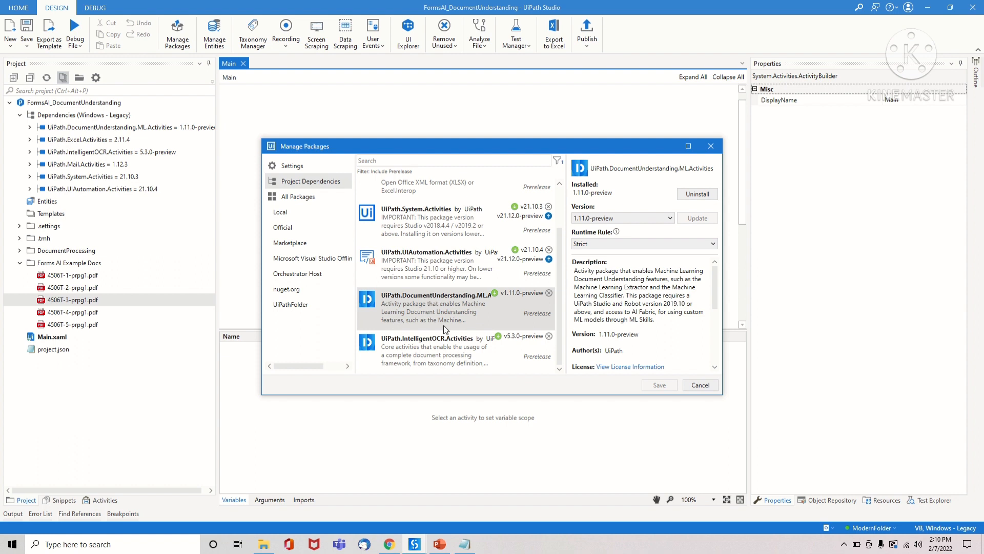
left_click(448, 343)
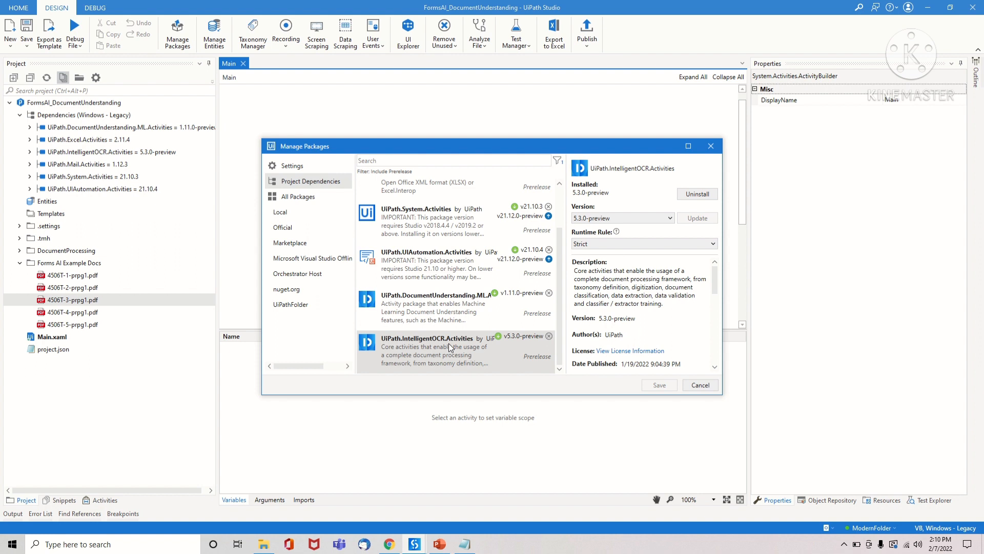
left_click(448, 323)
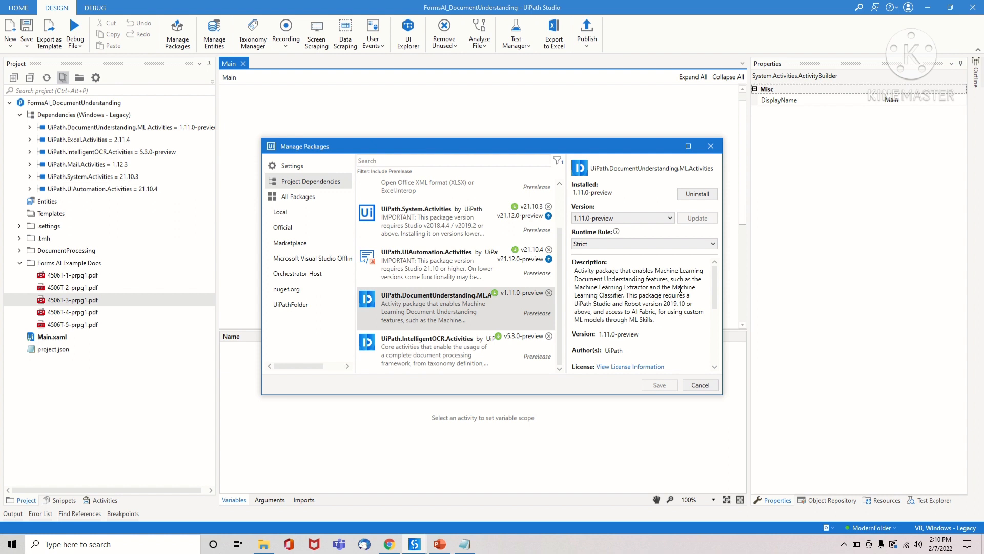
left_click_drag(578, 288, 648, 288)
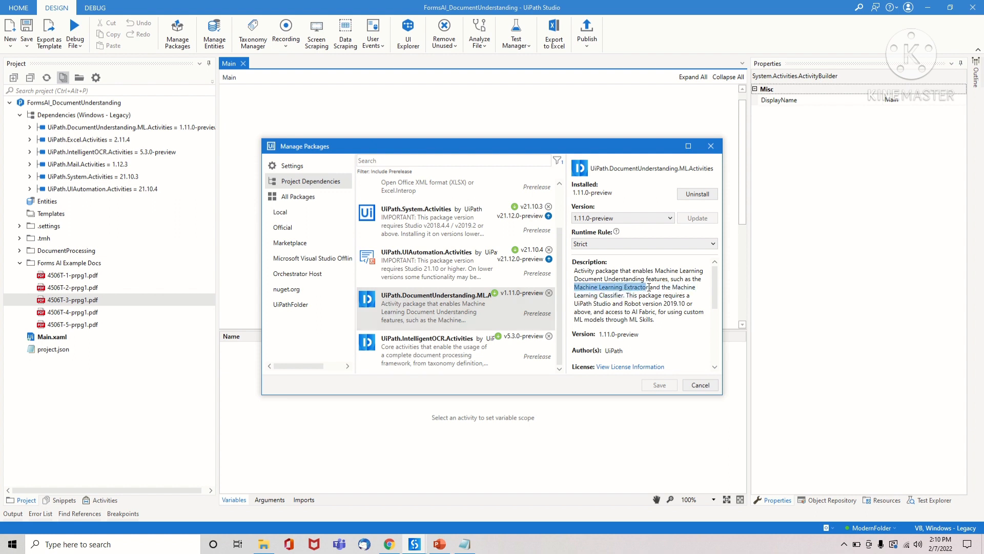
left_click(441, 358)
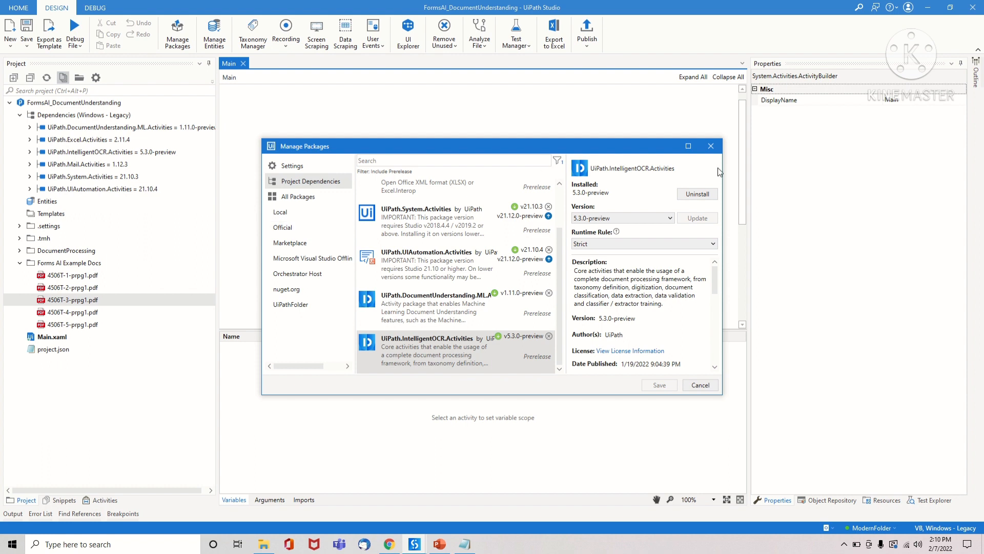
left_click(711, 147)
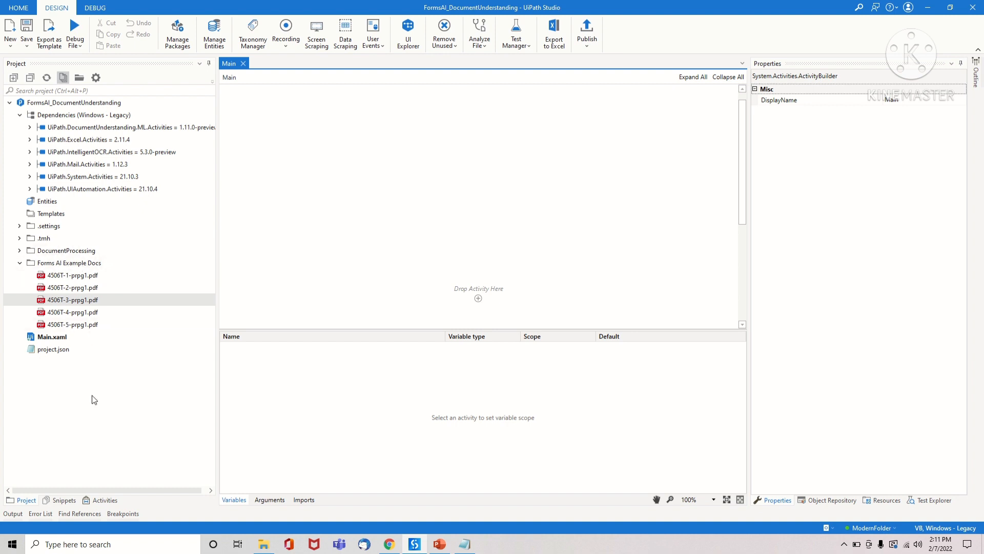
left_click_drag(81, 299, 82, 300)
left_click(267, 544)
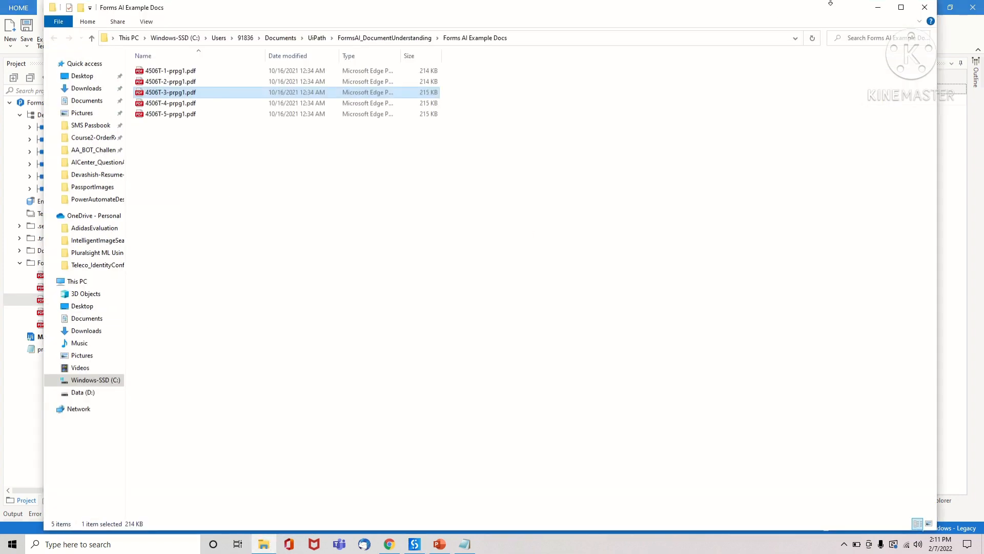
left_click(877, 8)
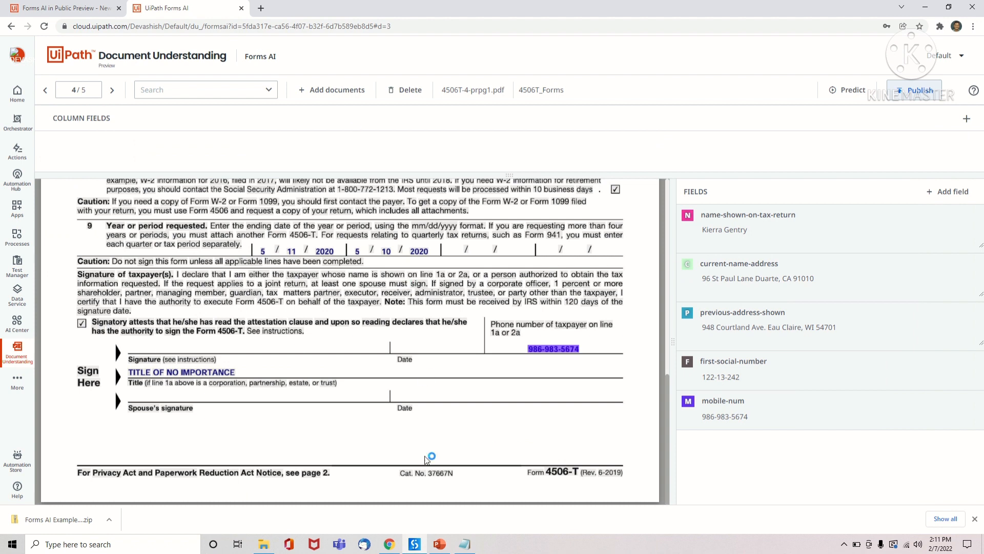
mouse_move(418, 550)
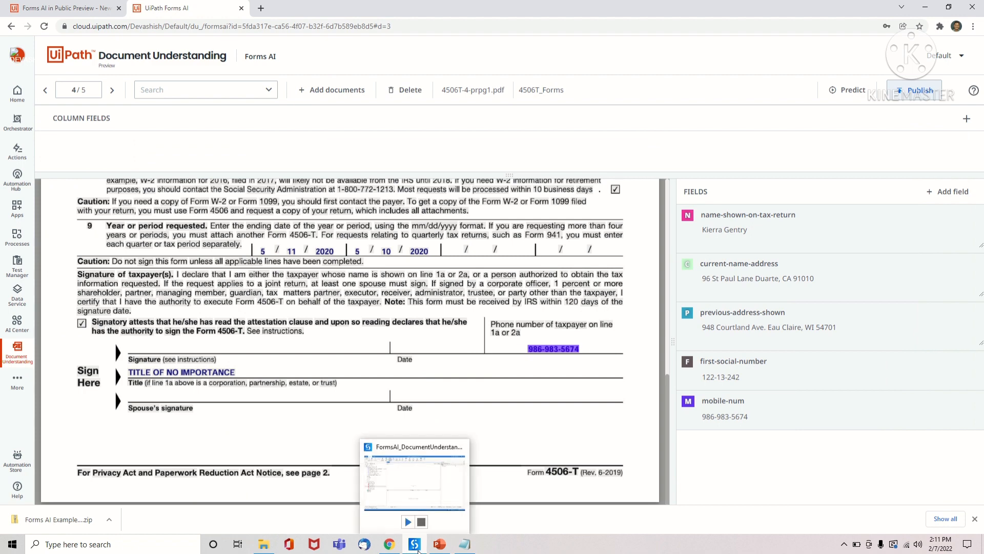
left_click(407, 475)
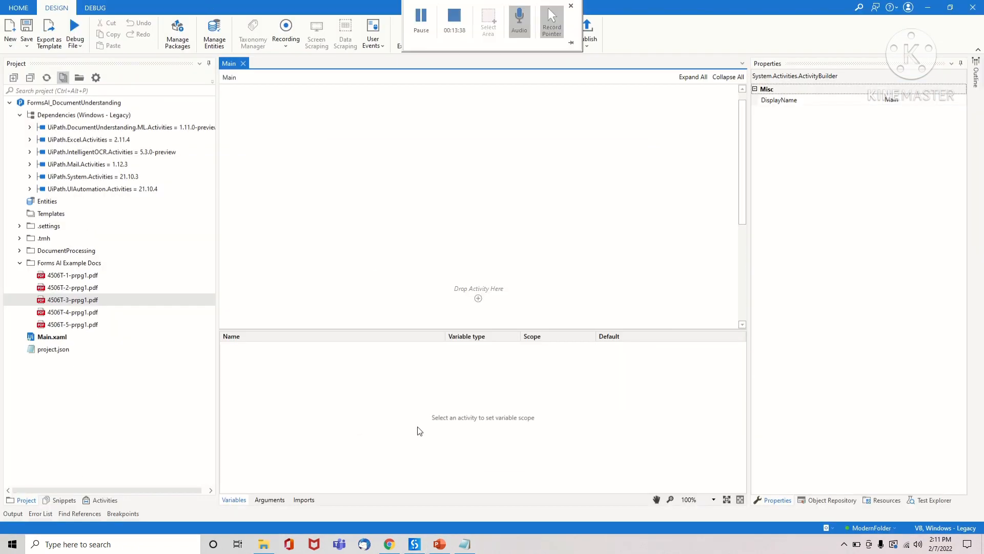
mouse_move(415, 547)
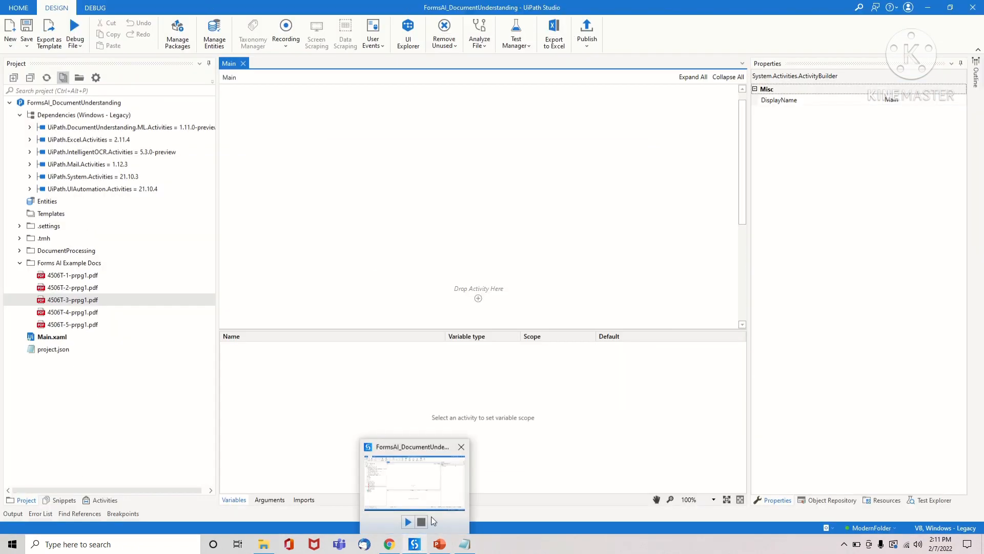
key("alt+Tab")
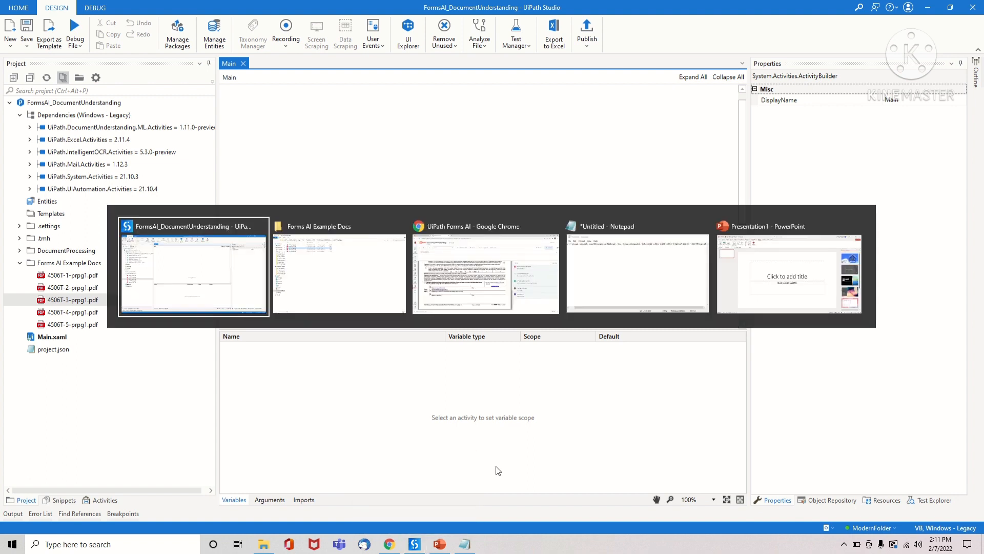
key("alt+Tab")
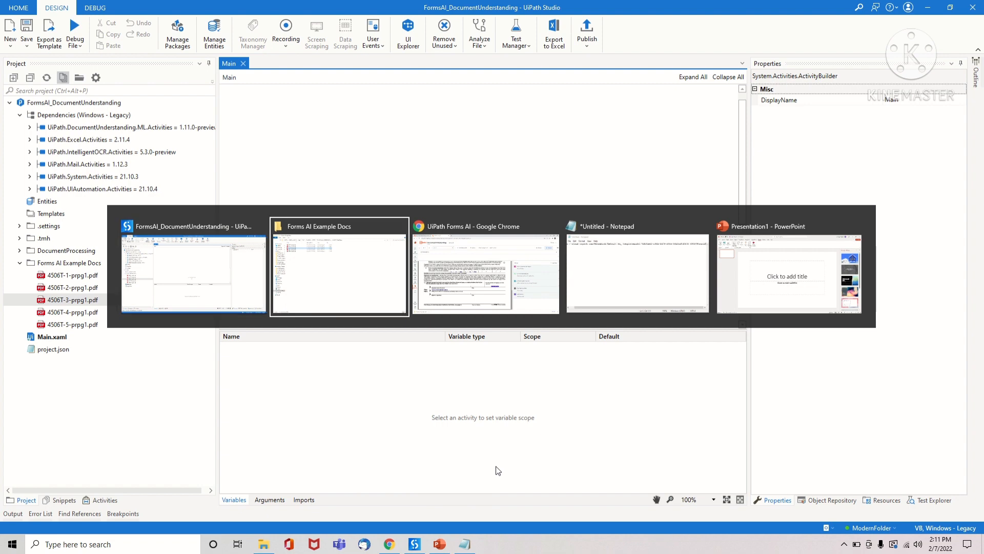
left_click(415, 544)
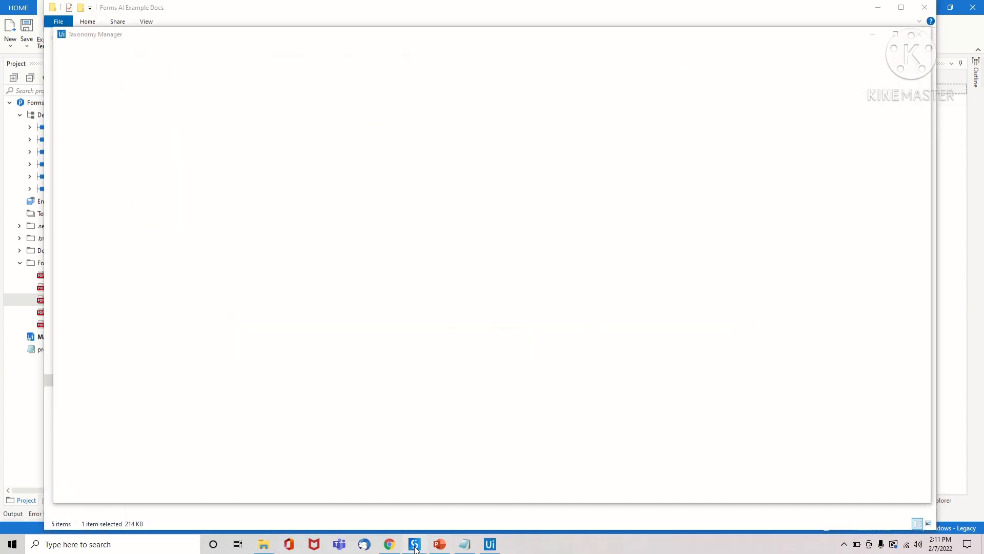
- Delete the existing FormsAI group from the Taxonomy Manager
left_click(490, 544)
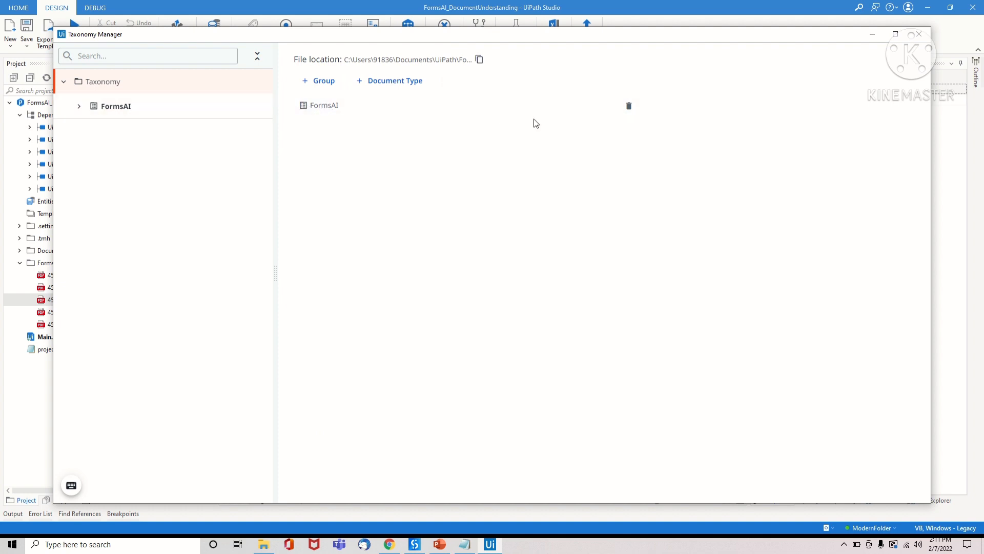
left_click(629, 106)
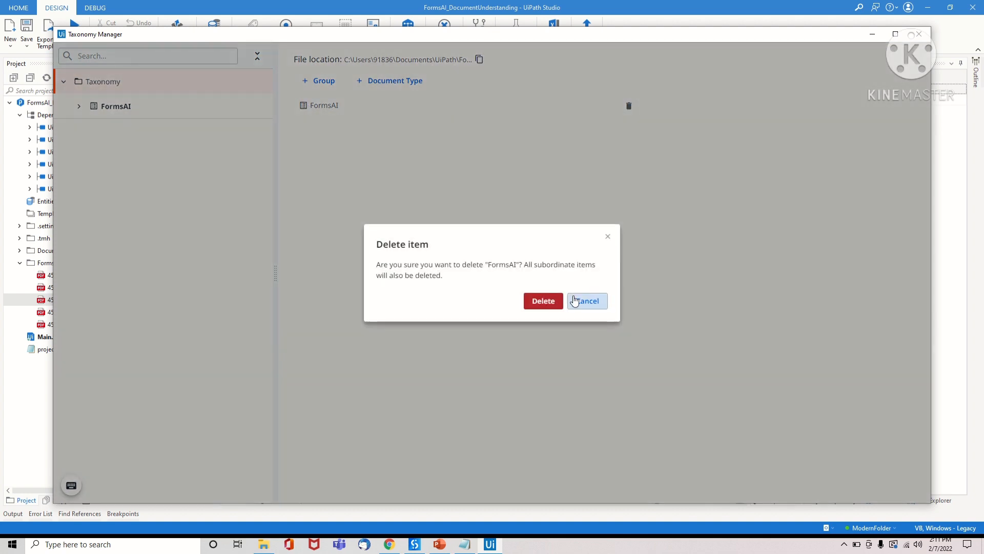
left_click(542, 302)
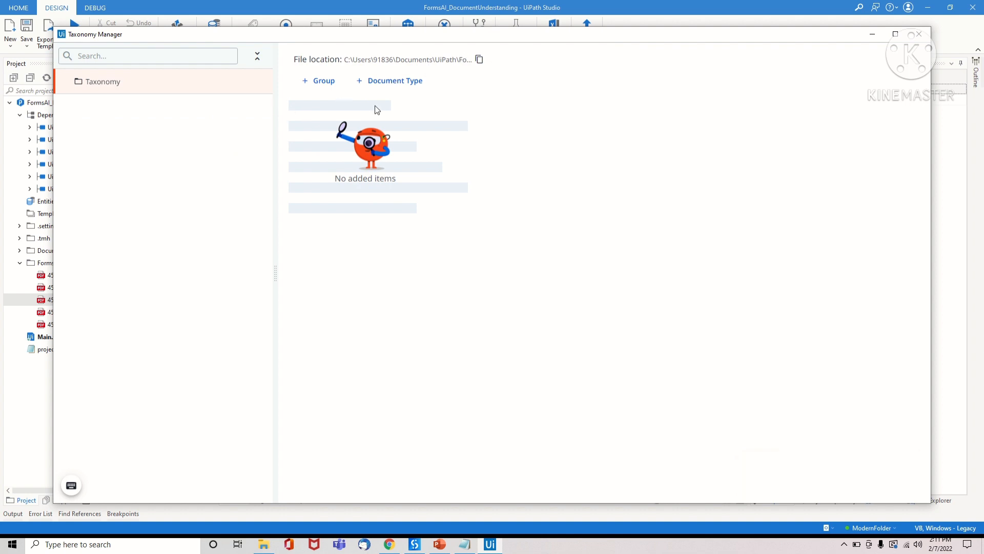
- Create a new FormsAI group, start a category in it, and bring up the Forms AI Example Docs folder
left_click(320, 83)
type("Fprm")
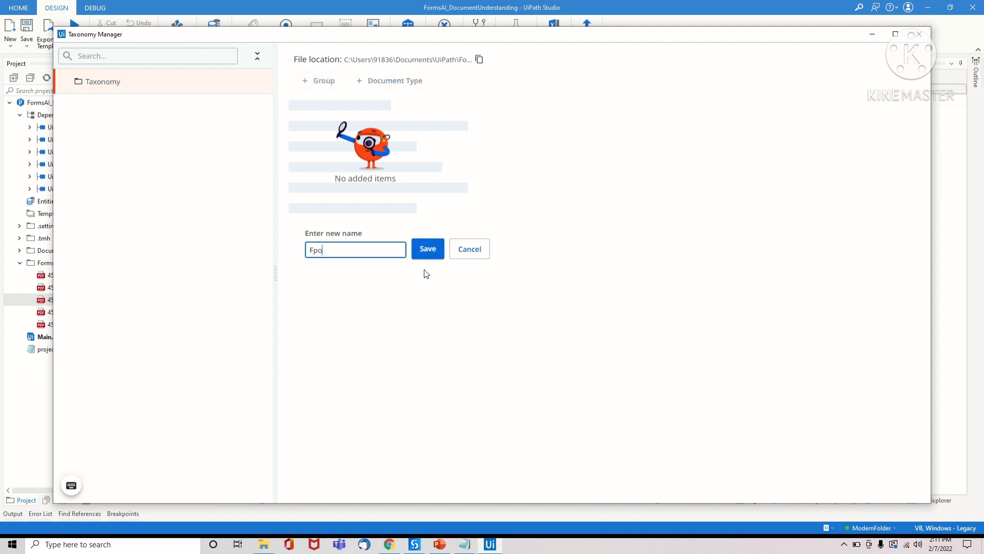
key("BackSpace")
key("BackSpace")
type("orms")
left_click(432, 250)
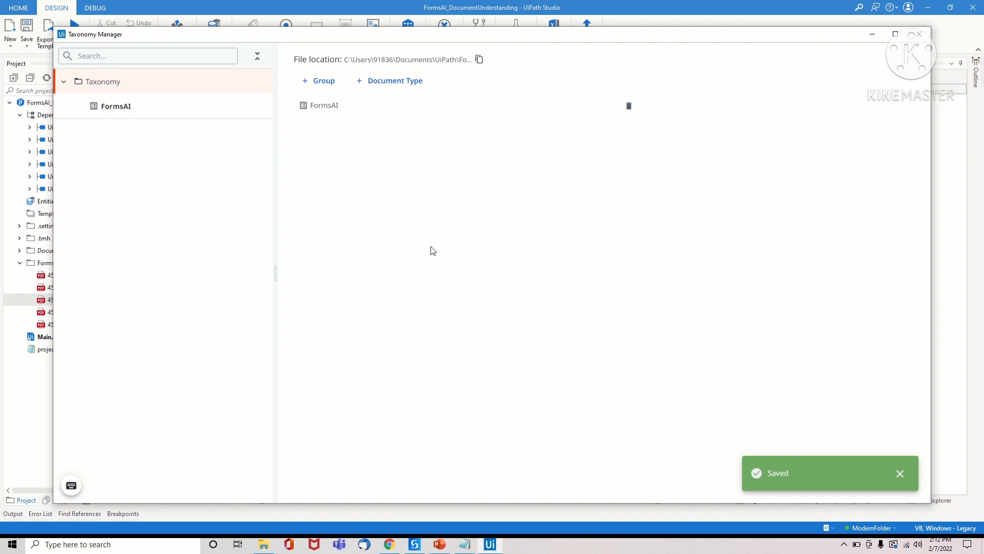
left_click(234, 105)
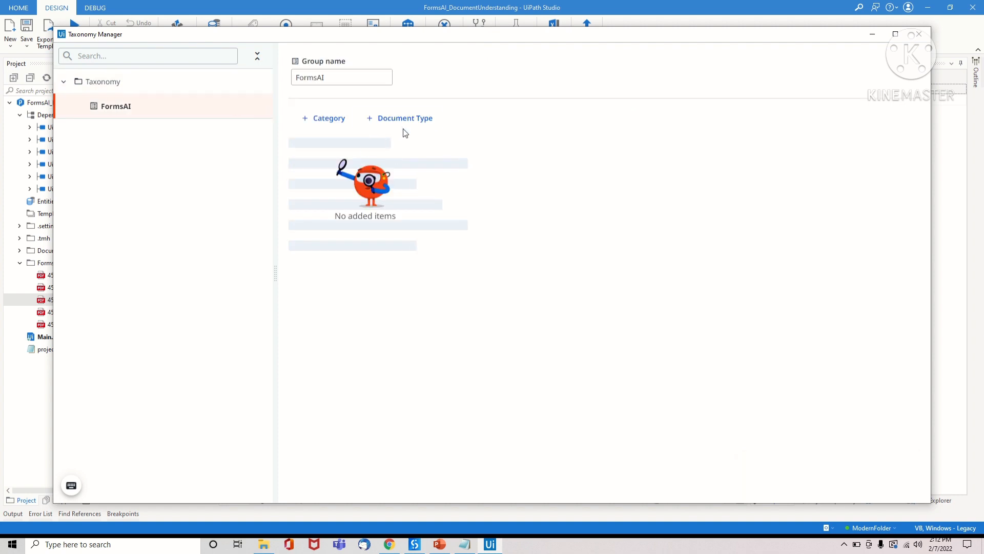
left_click(329, 118)
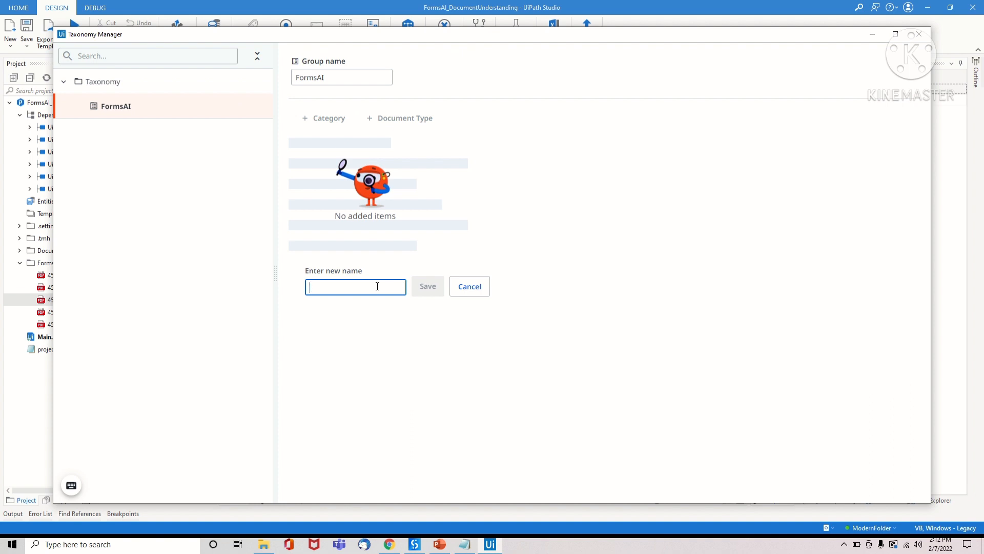
left_click(263, 544)
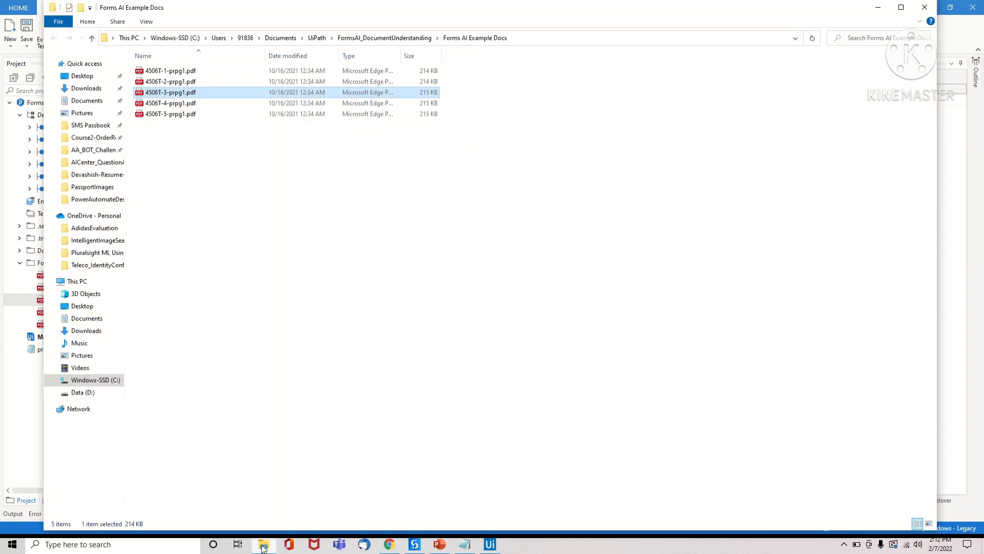
- View 4506T-1-prpg1.pdf in Edge, close it, and return to the Taxonomy Manager
double_click(190, 73)
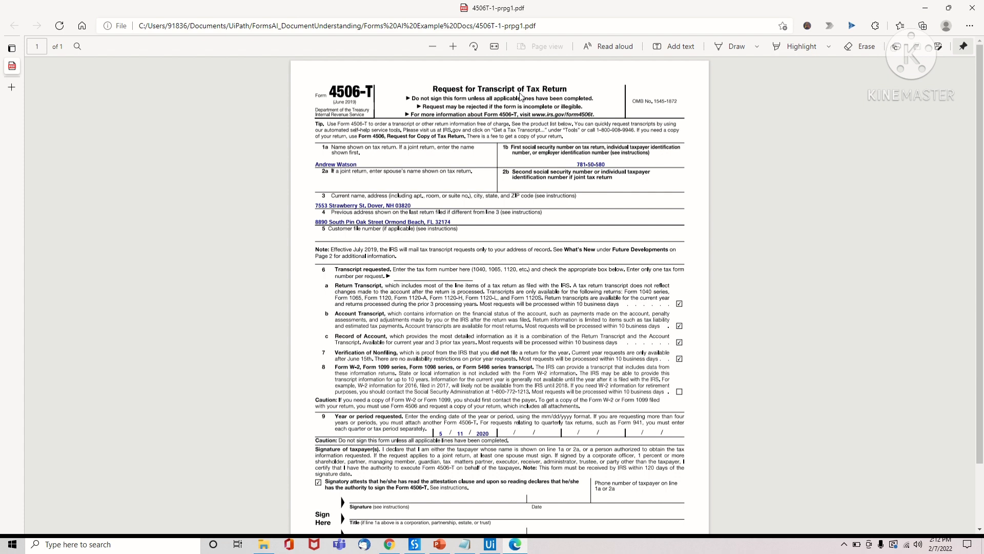
left_click(972, 5)
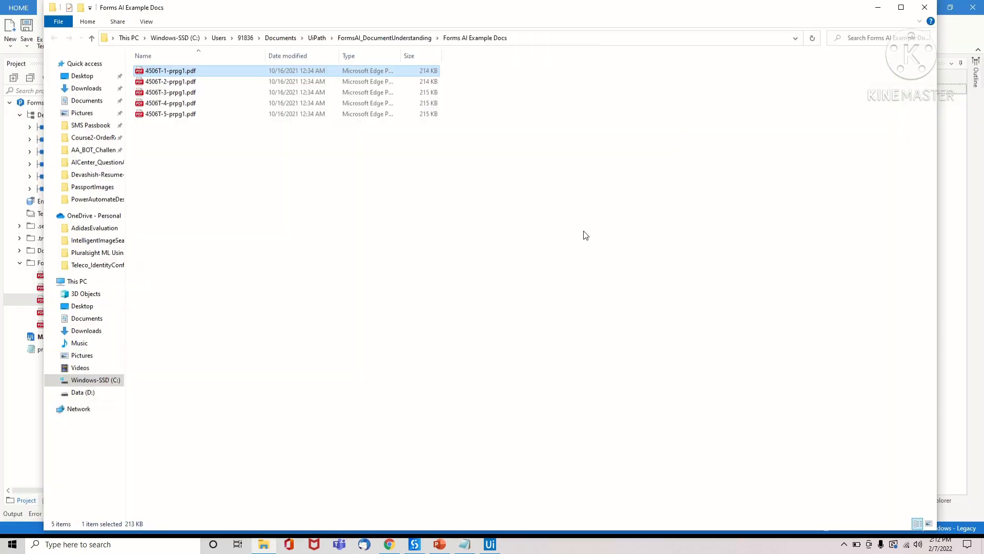
key("alt+Tab")
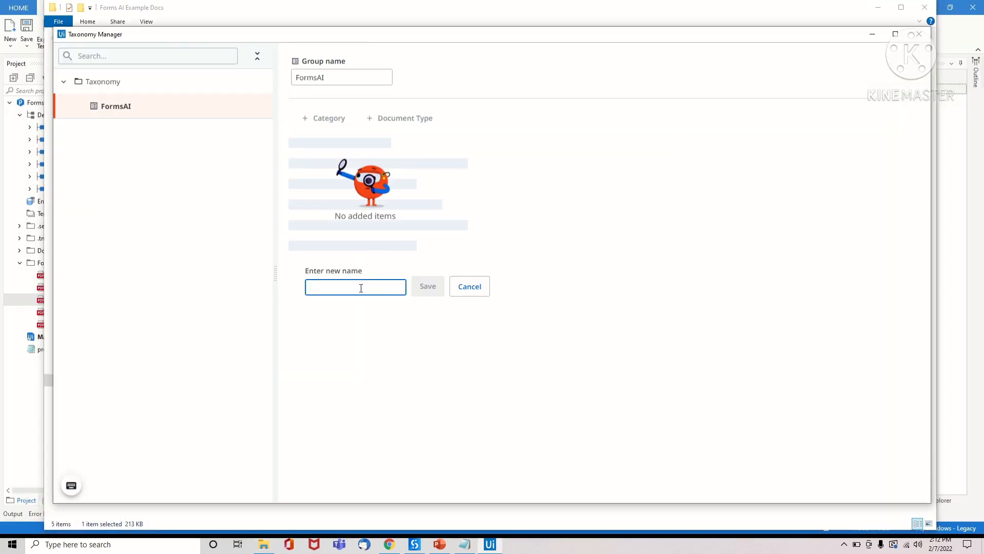
- Save a Finance category under FormsAI and add a 4506T document type to it
type("Finance")
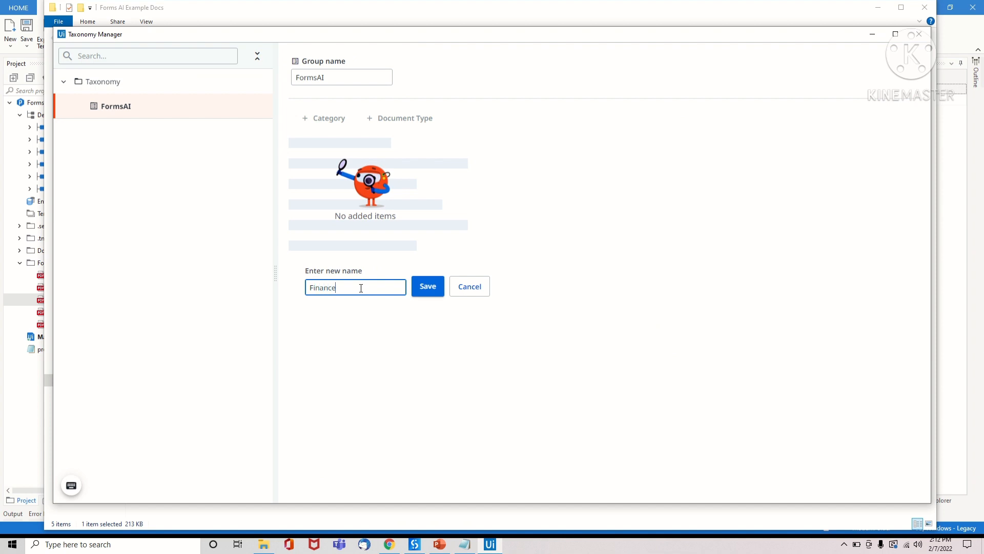
left_click(425, 292)
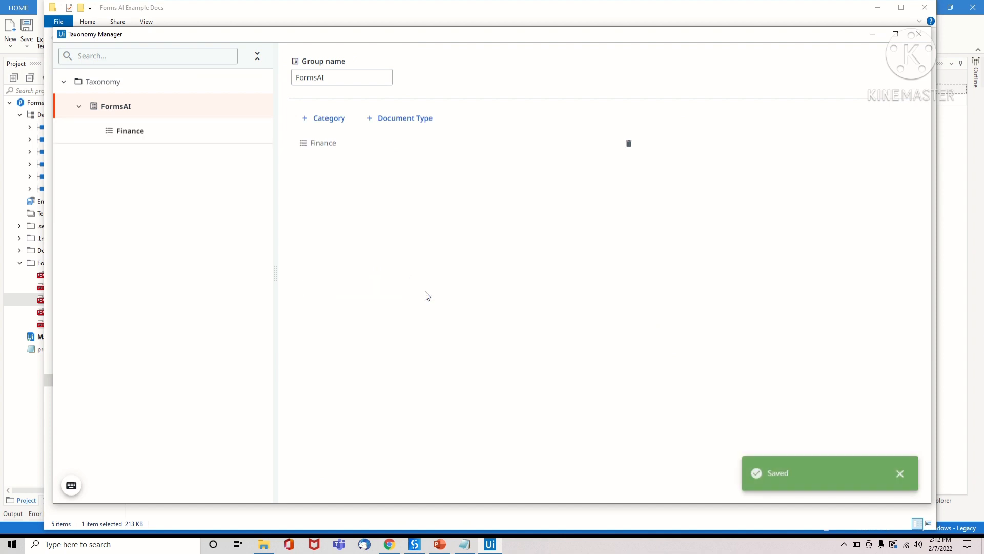
left_click(387, 123)
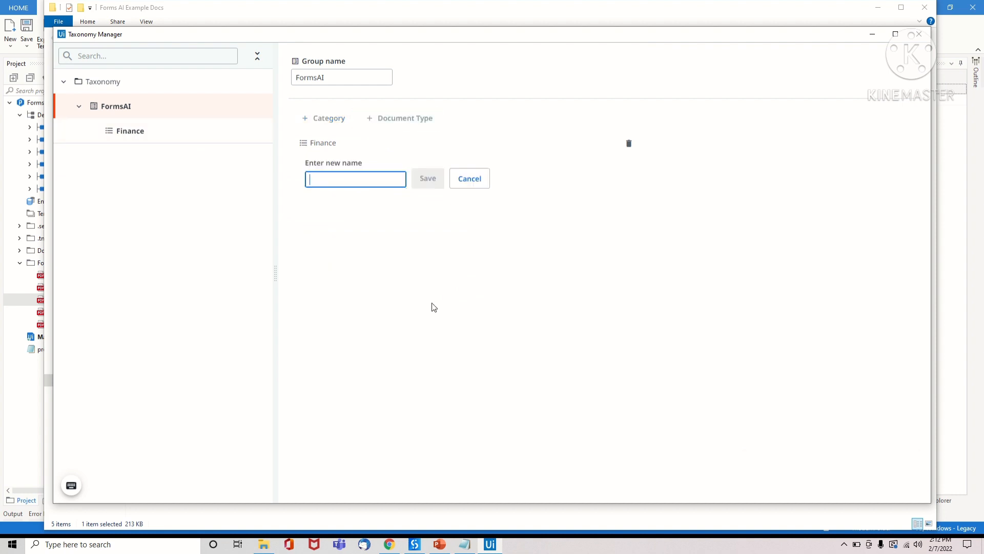
left_click(132, 134)
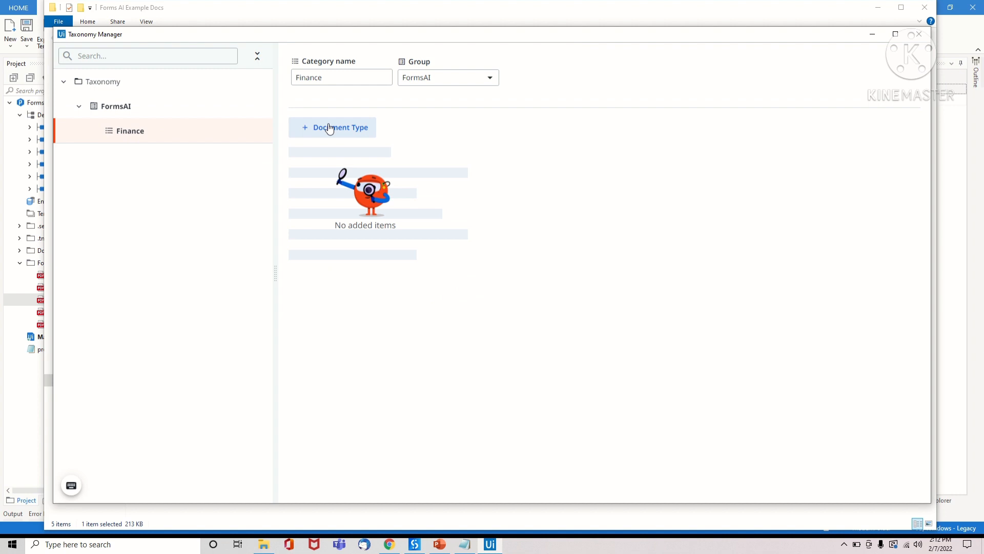
left_click(330, 128)
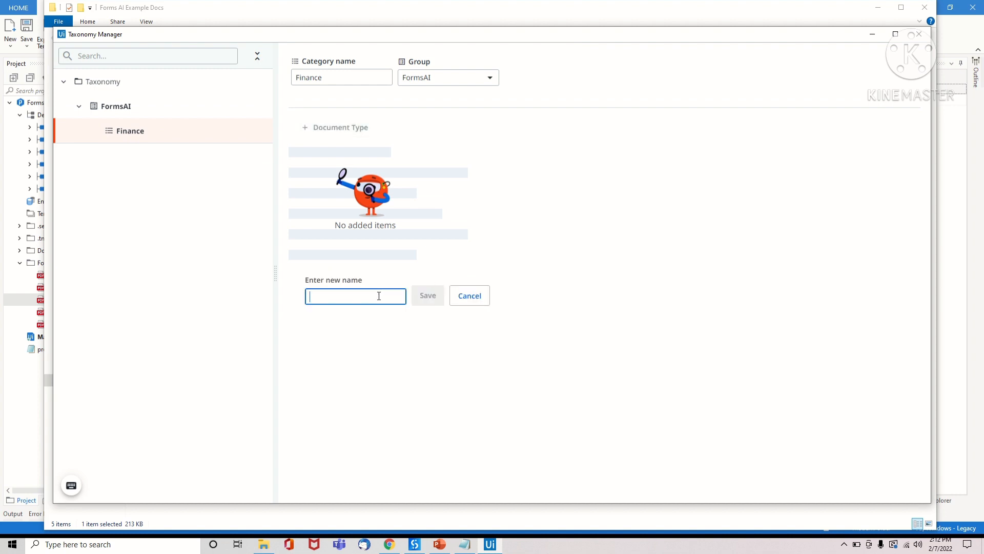
type("4506T")
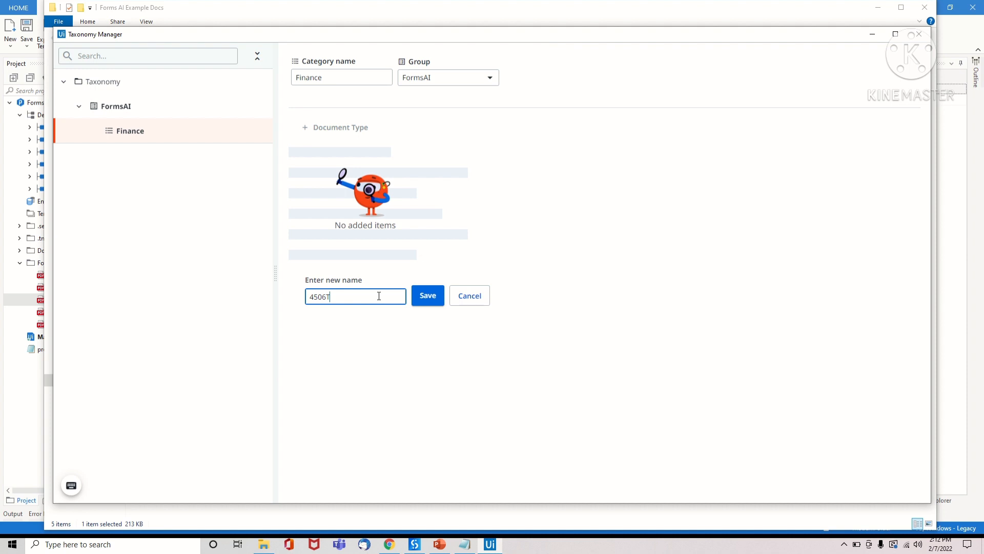
left_click(428, 295)
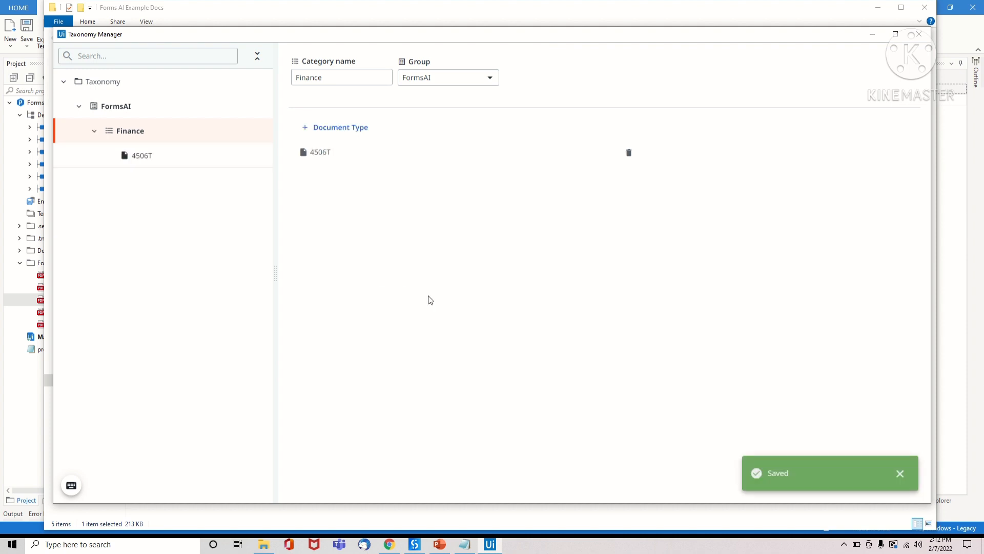
- Select the 4506T document type and begin adding a new field to it
left_click(212, 163)
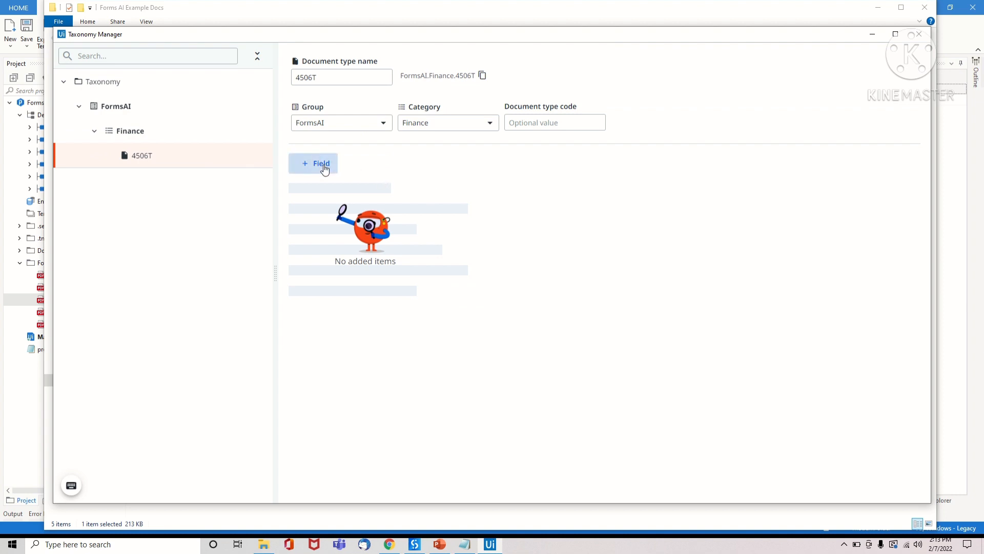
left_click(323, 164)
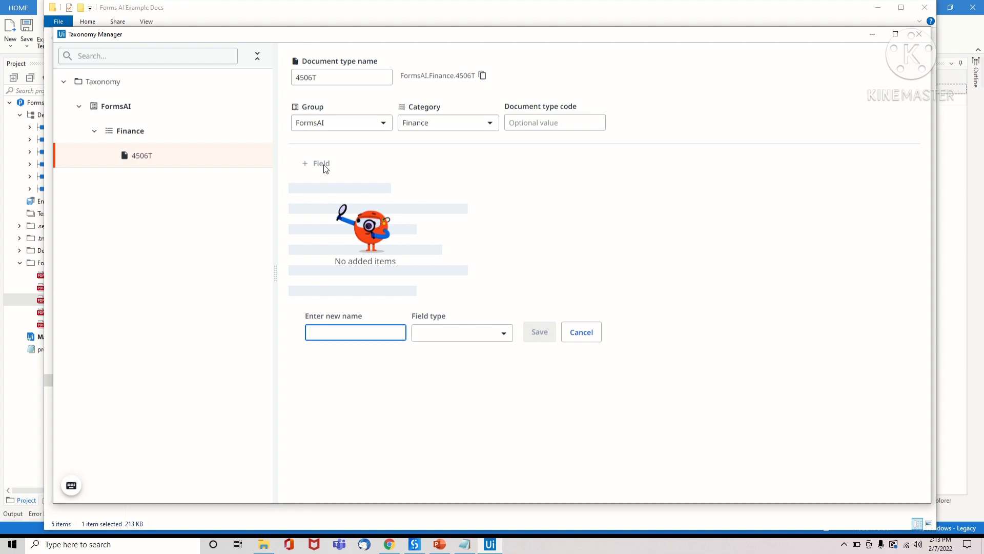
key("alt+Tab")
key("alt+Tab")
key("alt+Tab")
key("alt+shift+Tab")
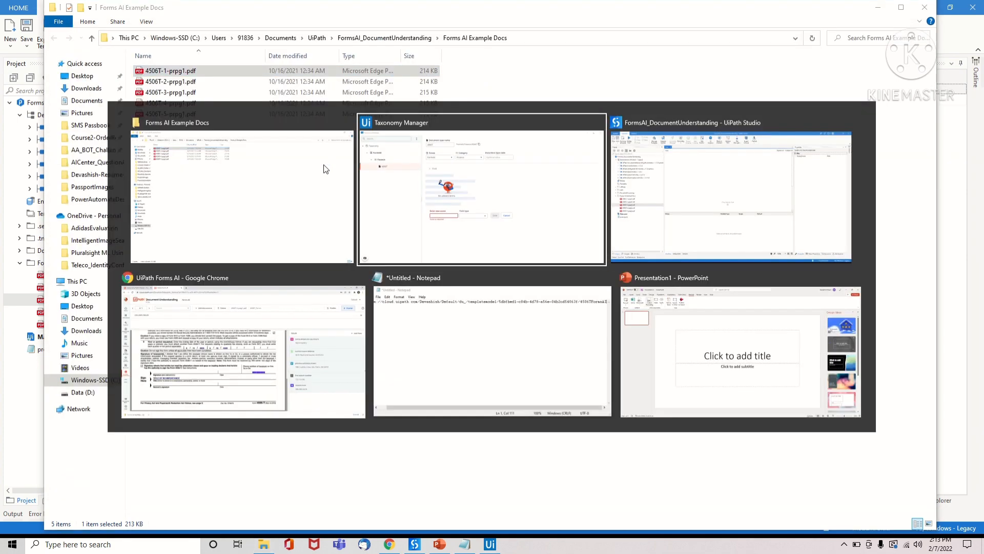
key("alt+Tab")
key("alt+Tab")
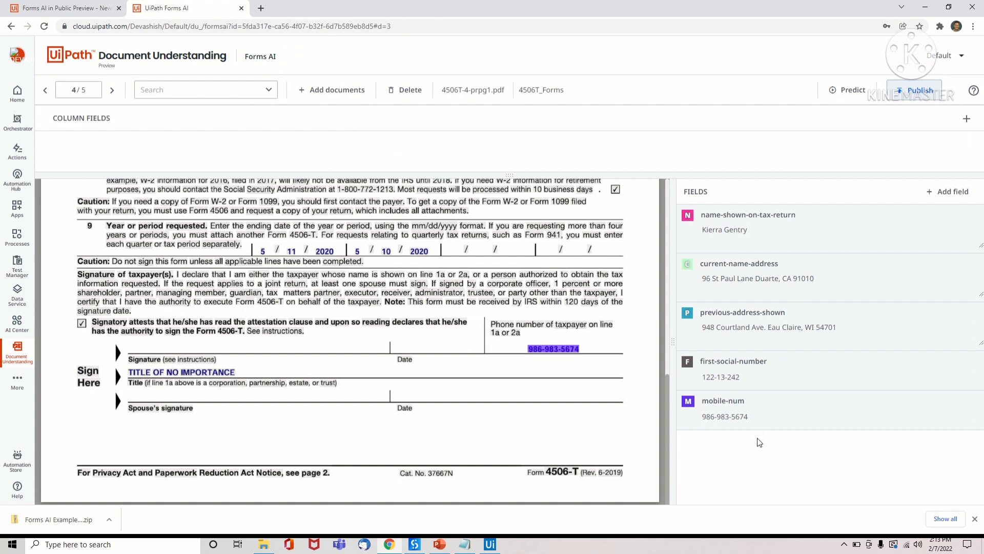
key("alt+Tab")
key("alt+Tab")
key("alt+Tab")
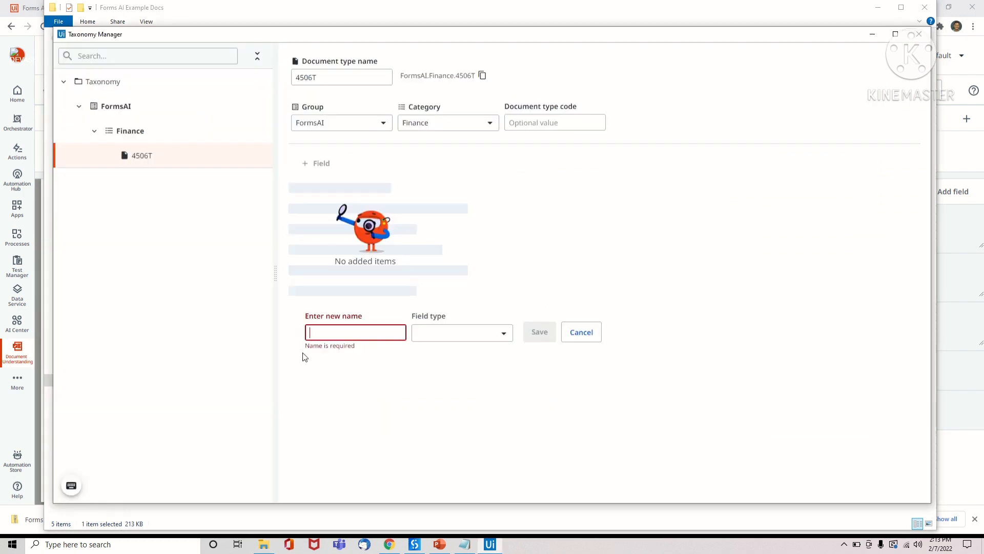
- Add a name field of type Name and a current_address field of type Address
left_click(322, 331)
type("name")
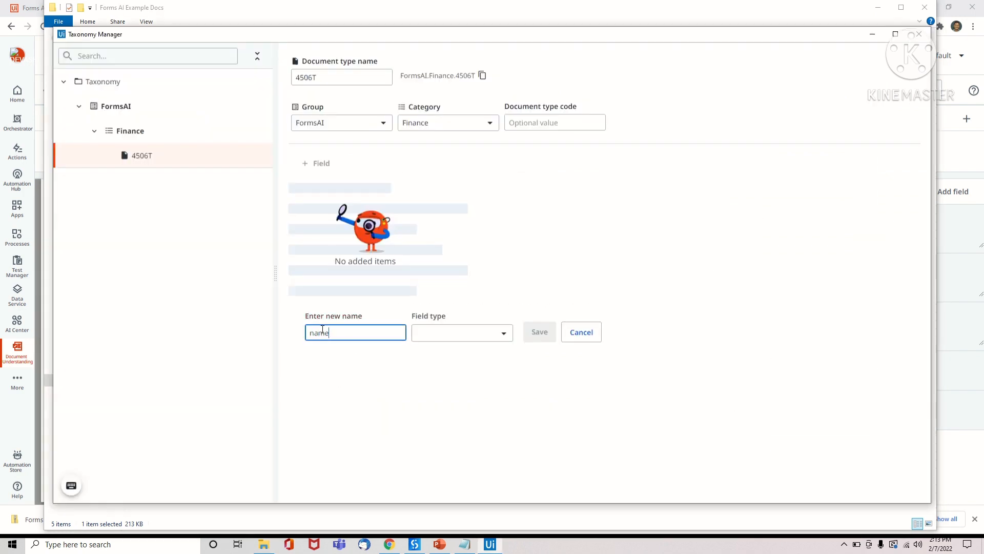
left_click(503, 332)
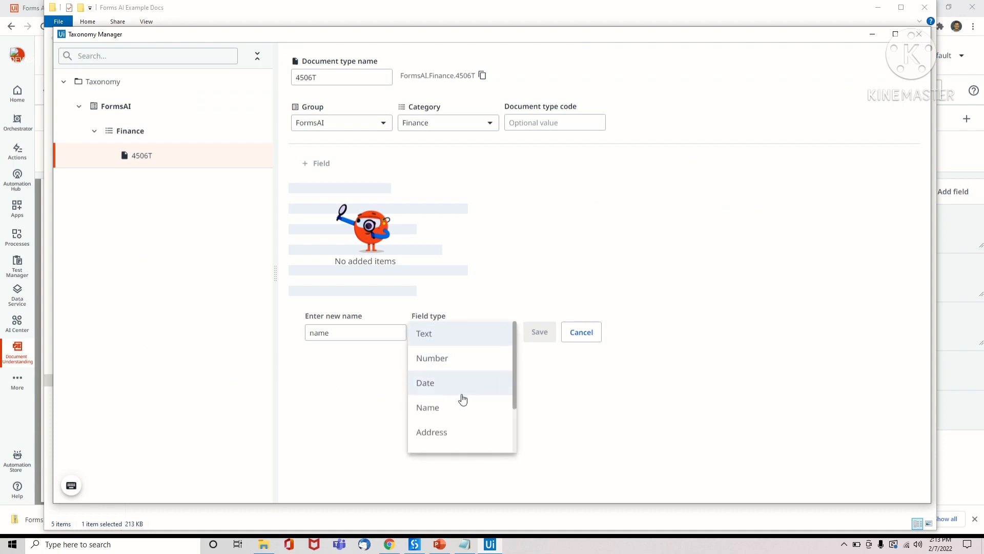
left_click(453, 406)
left_click(536, 339)
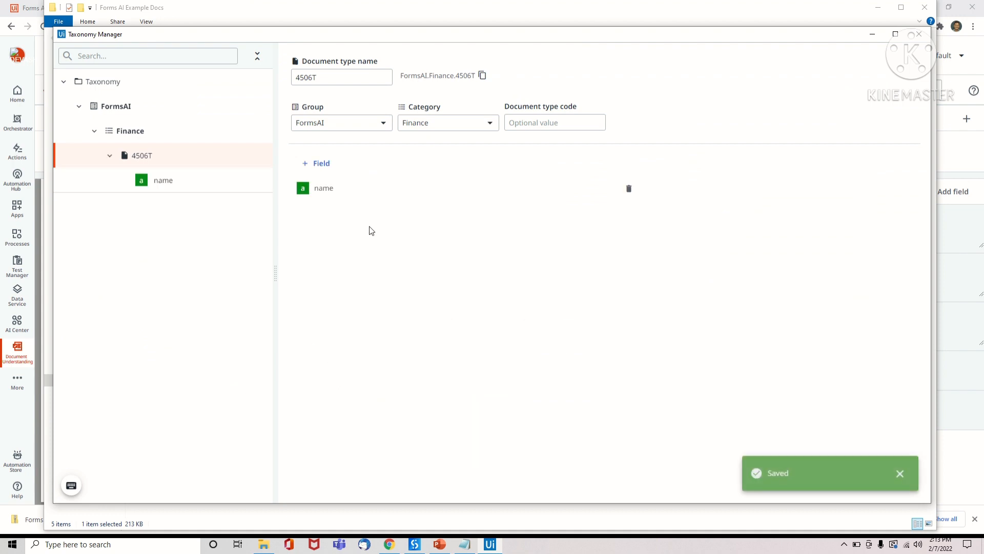
left_click(316, 164)
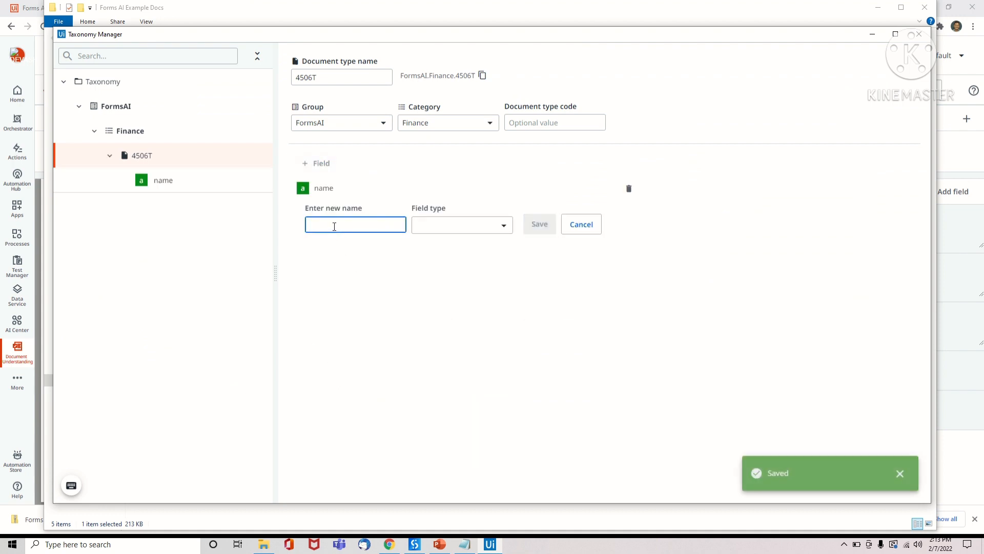
type("pone")
key("BackSpace")
key("BackSpace")
key("BackSpace")
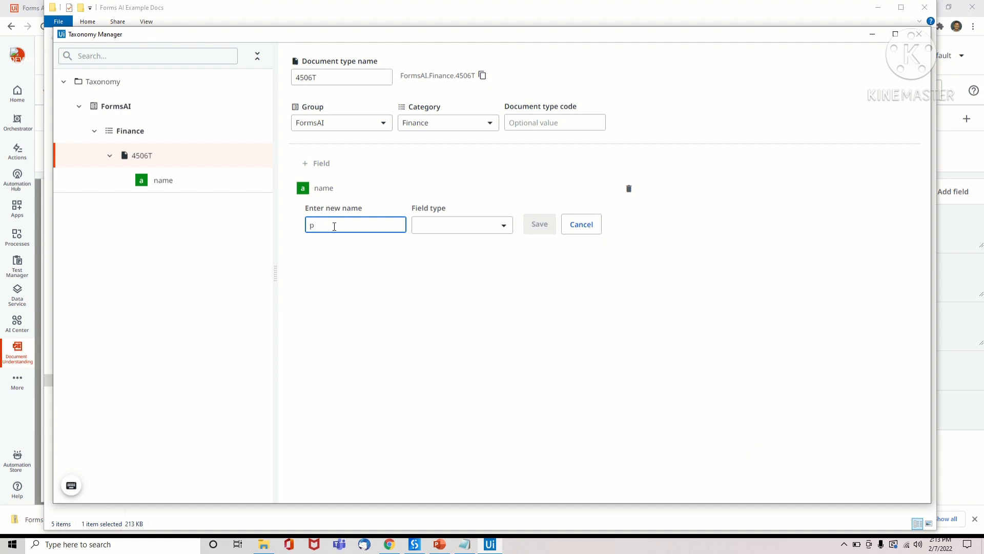
type("current address")
left_click(462, 226)
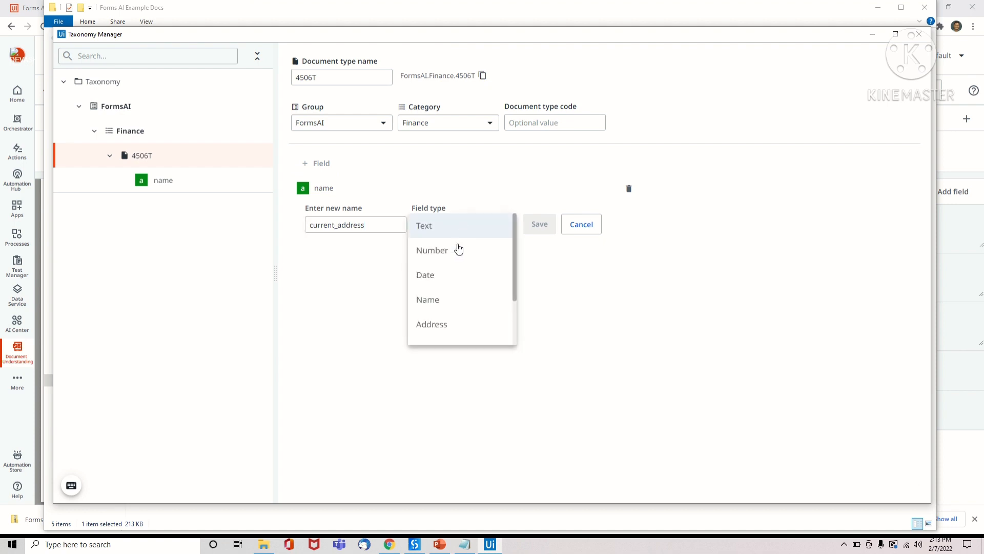
left_click(433, 324)
left_click(538, 225)
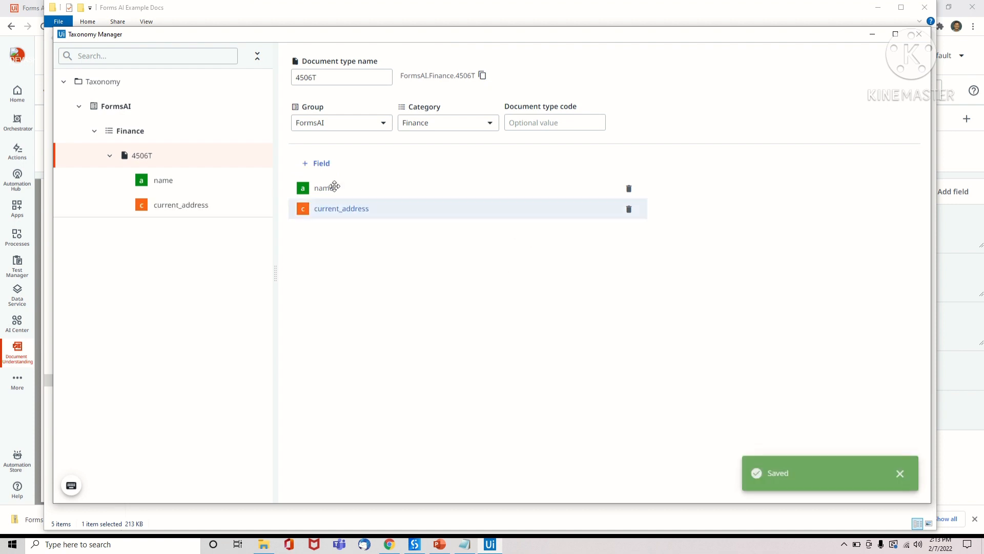
- Add prev_address as an Address field and first-social-num as a Text field
left_click(330, 171)
type("pr")
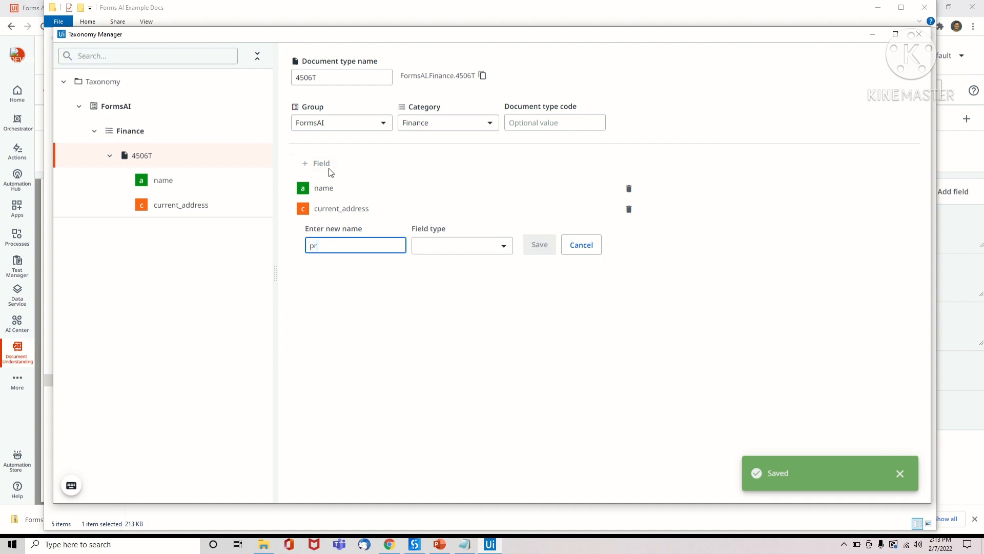
type("ev_address")
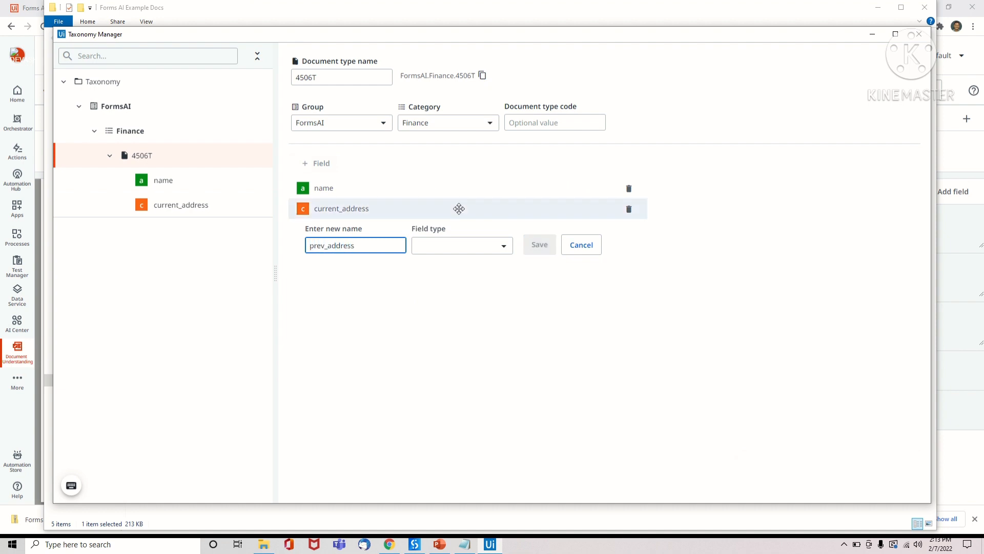
left_click(466, 248)
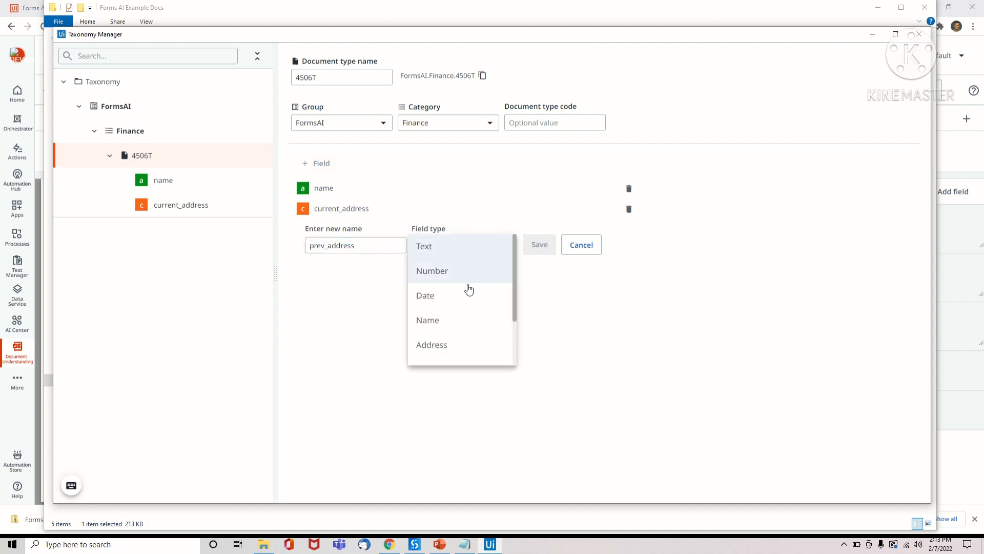
left_click(444, 345)
left_click(534, 250)
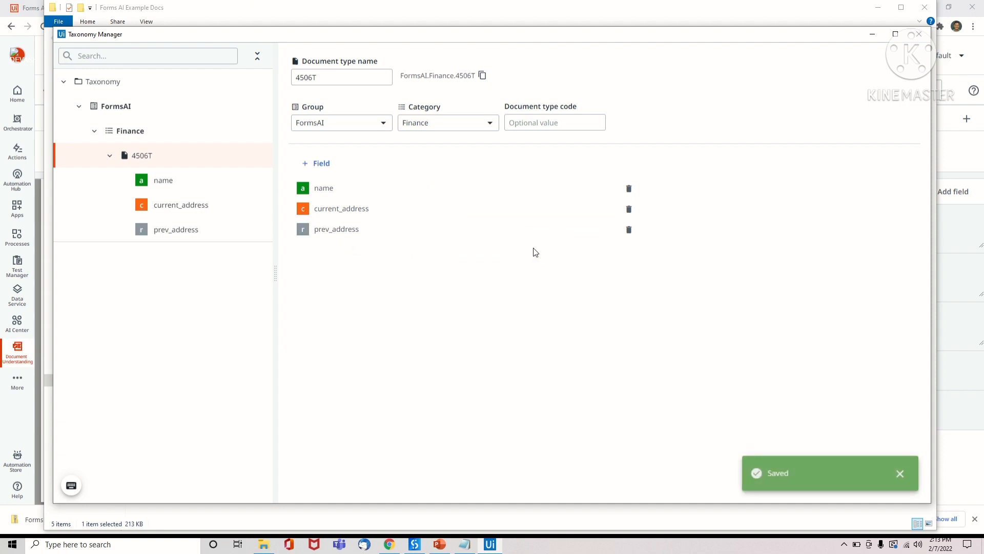
left_click(318, 163)
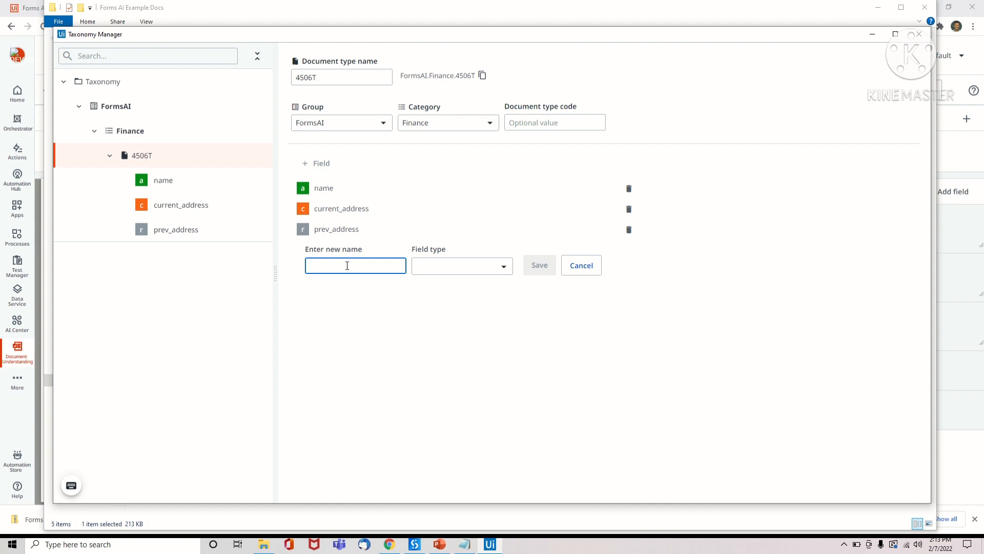
type("first-socu")
type("al-num")
left_click(459, 270)
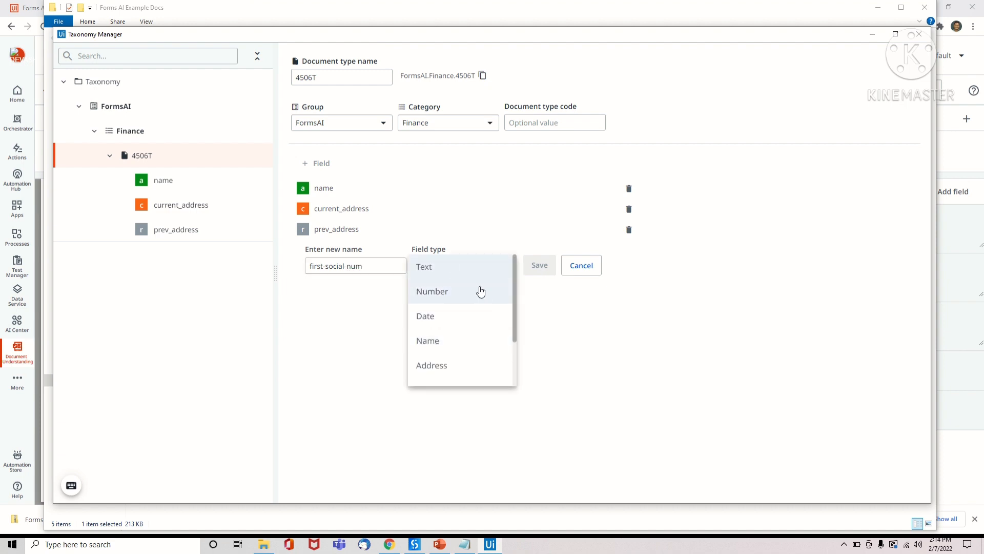
left_click(470, 268)
left_click(539, 265)
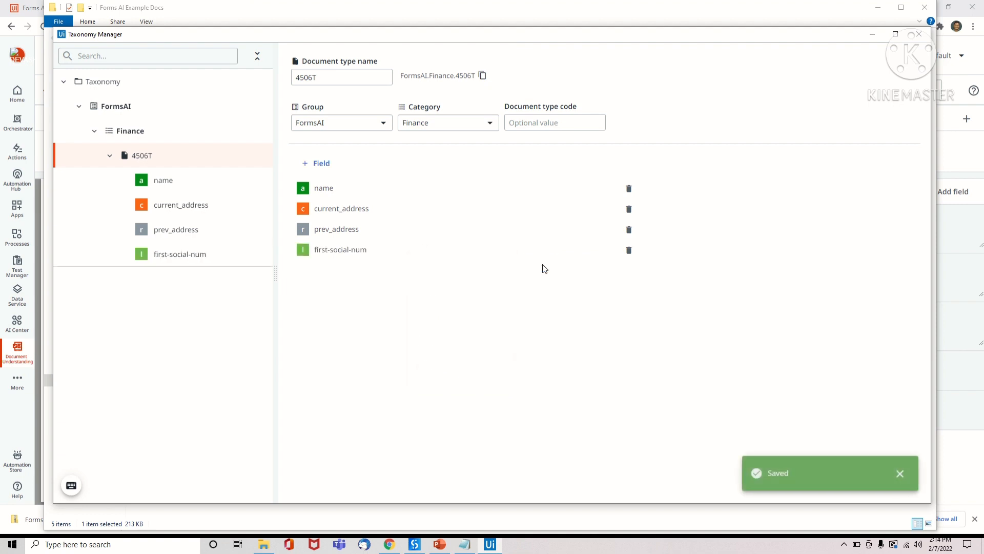
- Create and save the mobile_num field with field type Number
left_click(320, 171)
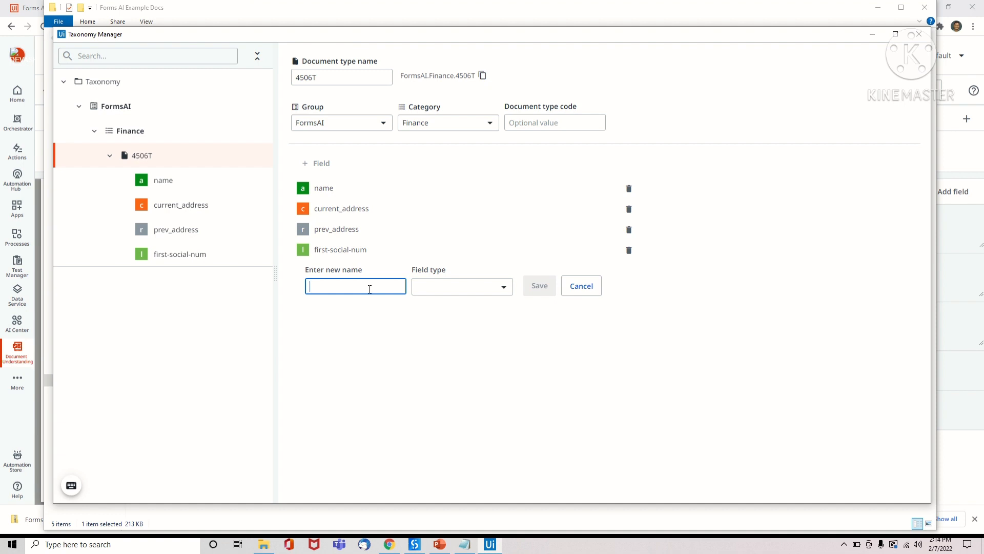
type("mobile_num")
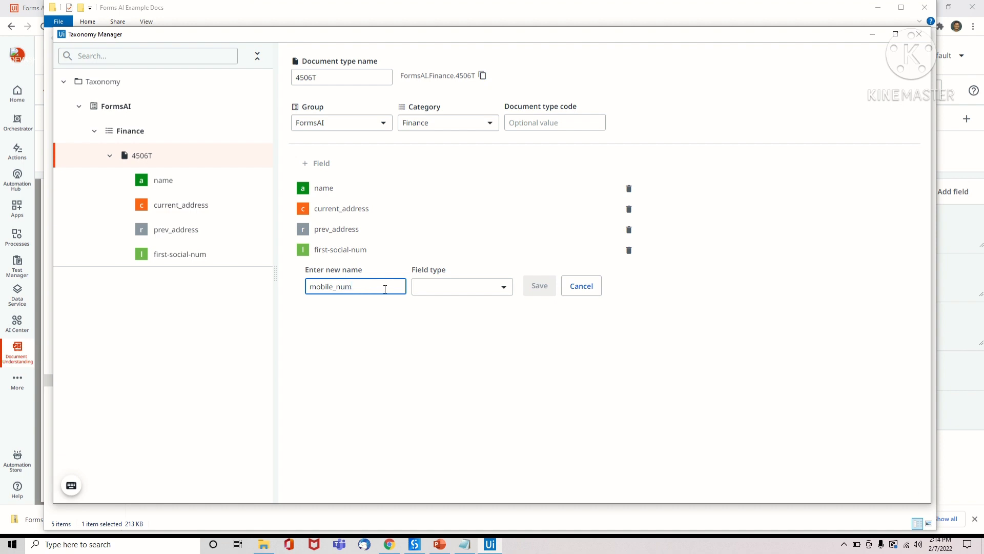
left_click(474, 287)
left_click(461, 312)
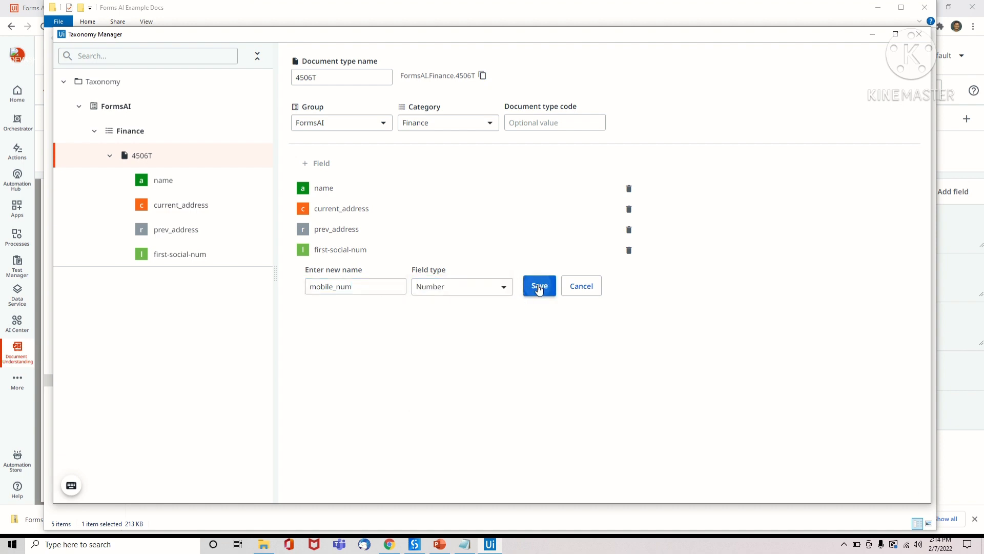
left_click(536, 286)
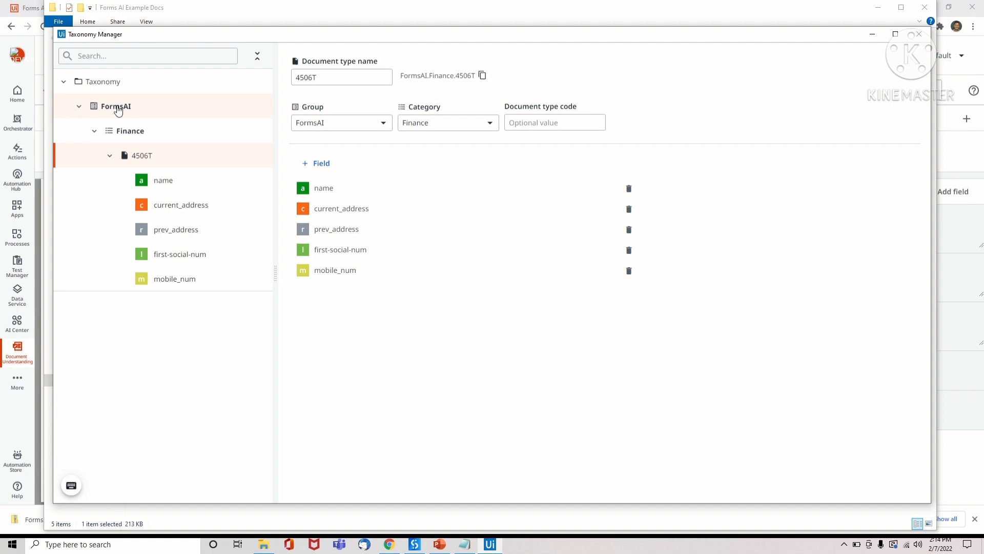
- Paste the ID FormsAI.Finance.4506T onto Notepad's line 2 and close Taxonomy Manager
left_click(482, 76)
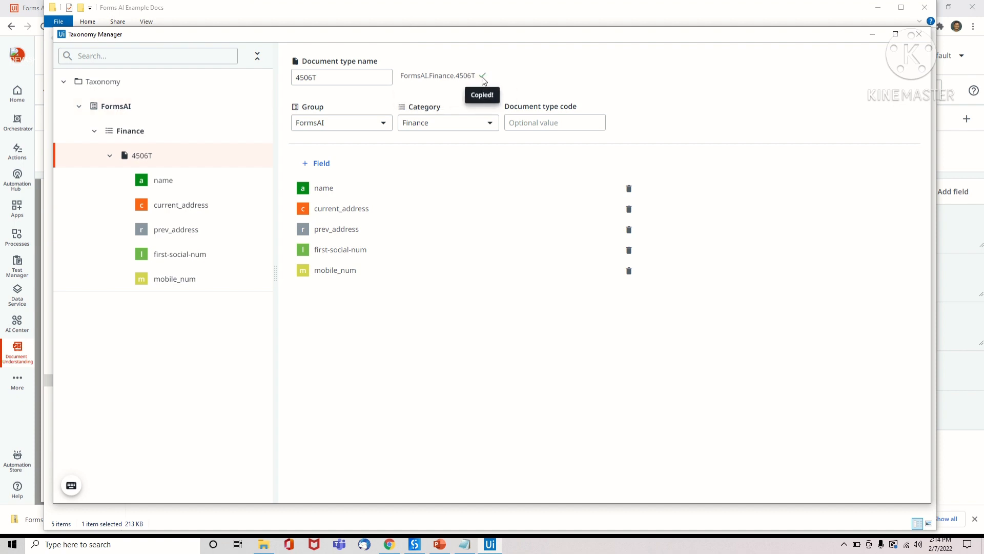
left_click(466, 545)
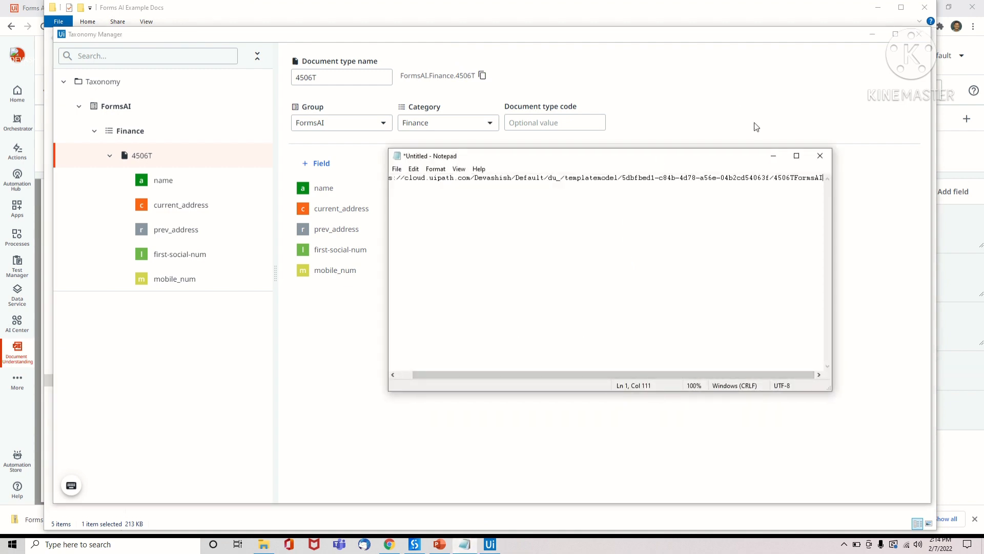
left_click(796, 156)
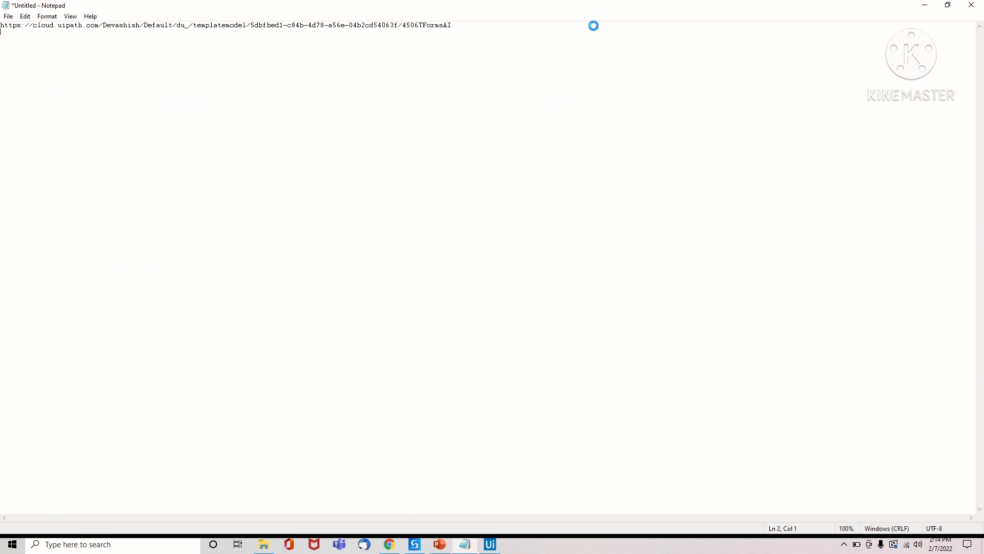
key("ctrl+v")
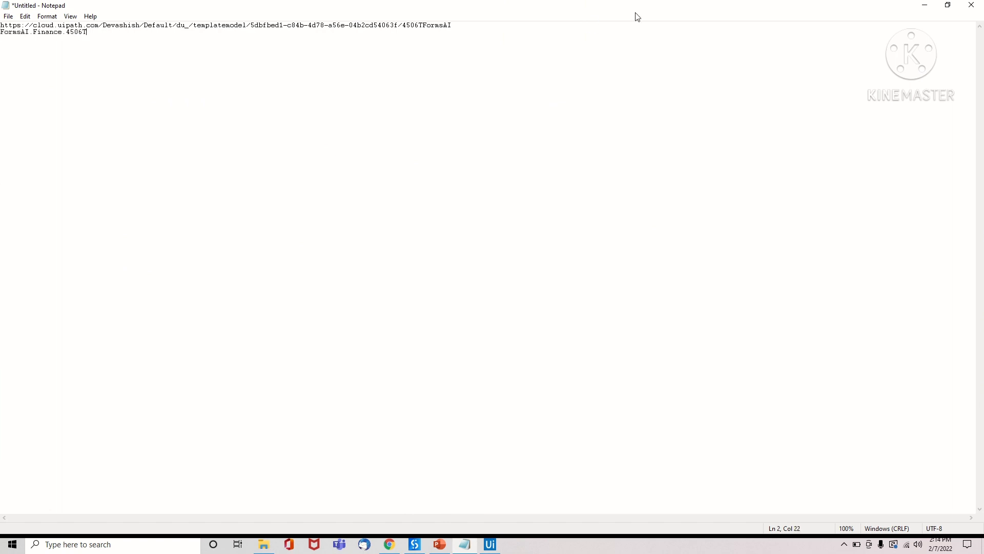
left_click(925, 6)
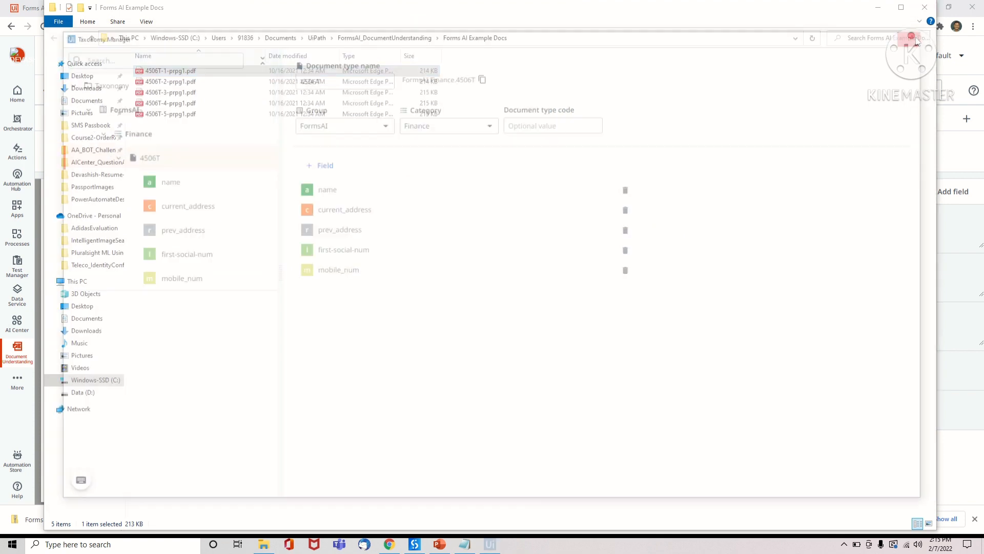
left_click(919, 34)
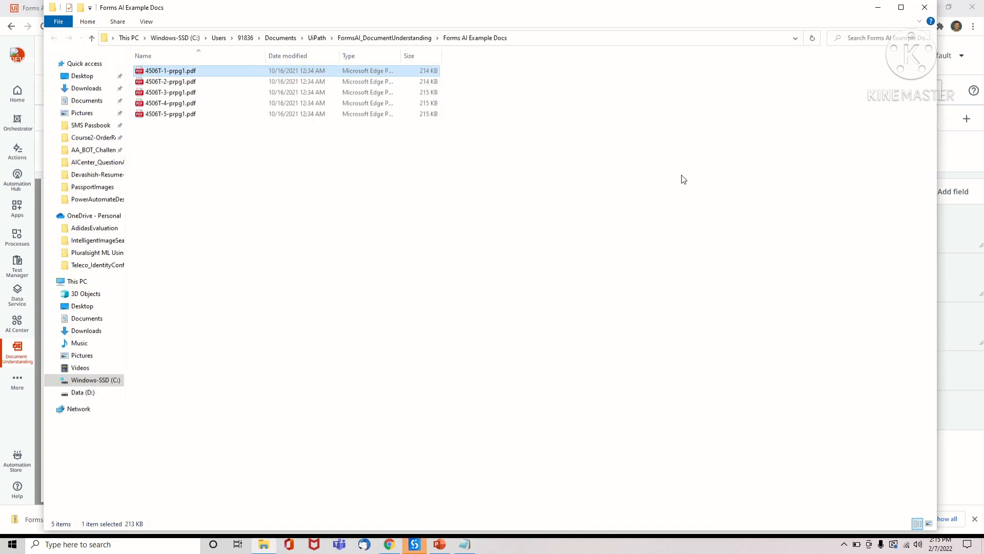
- Drag Load Taxonomy from App Integration > Document Understanding into the Main workflow
left_click(409, 546)
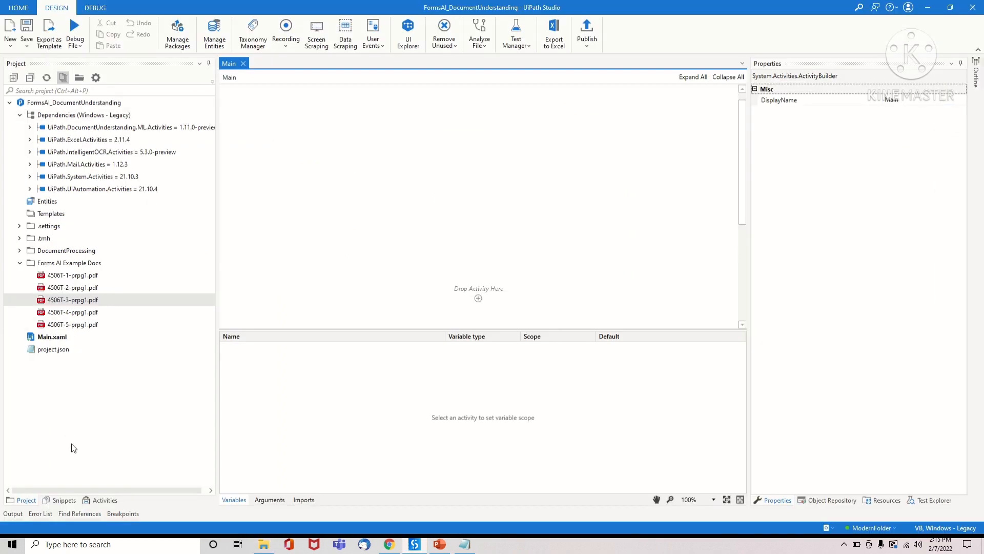
left_click(93, 504)
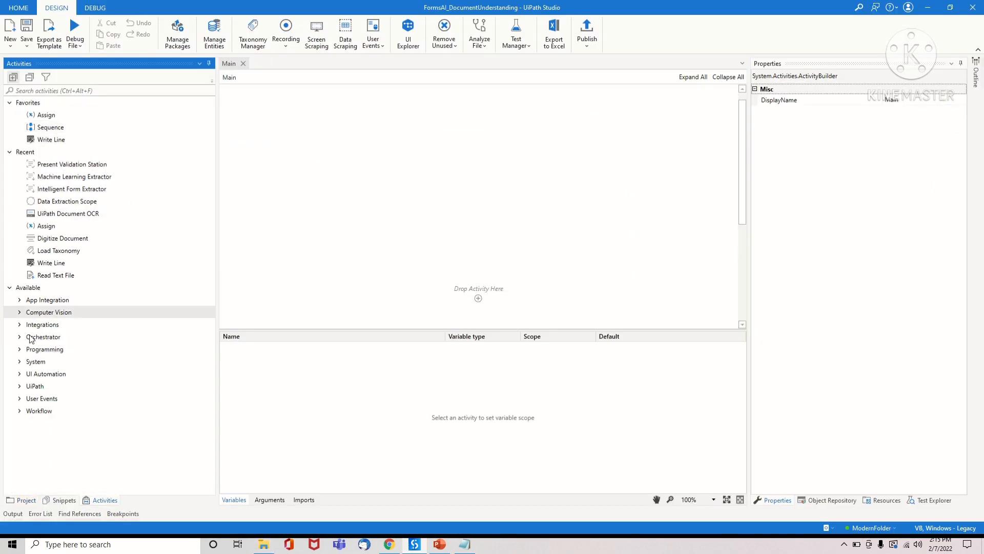
left_click(20, 301)
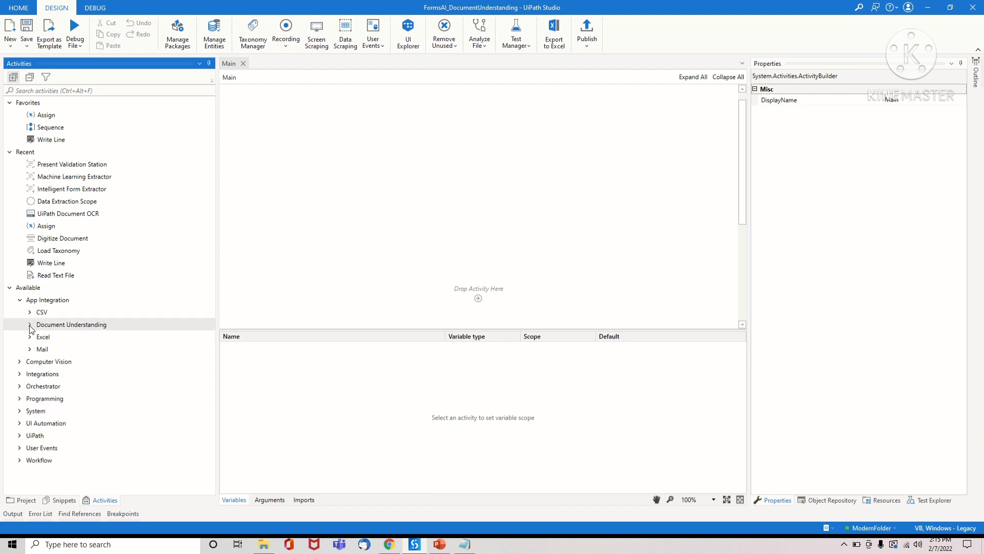
left_click(29, 324)
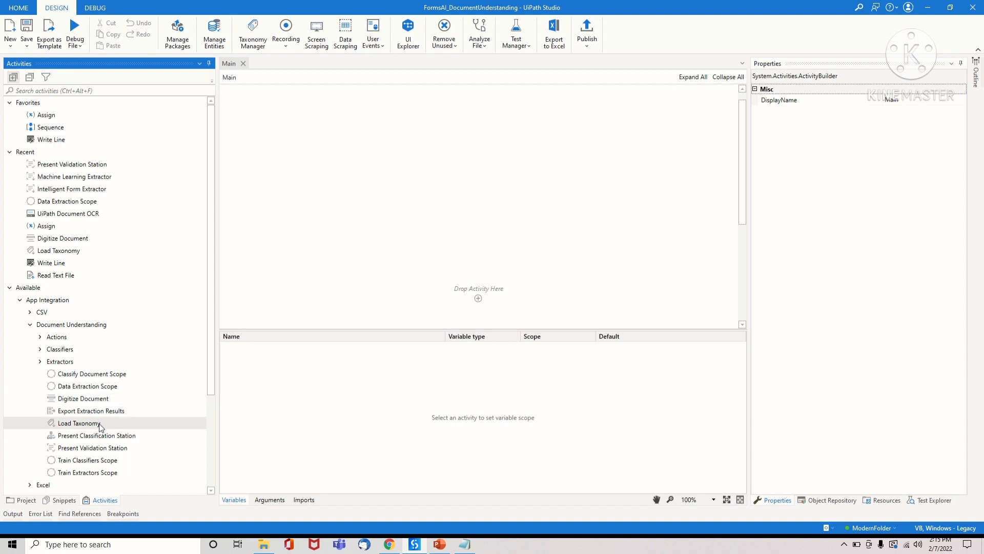
left_click_drag(102, 424, 489, 296)
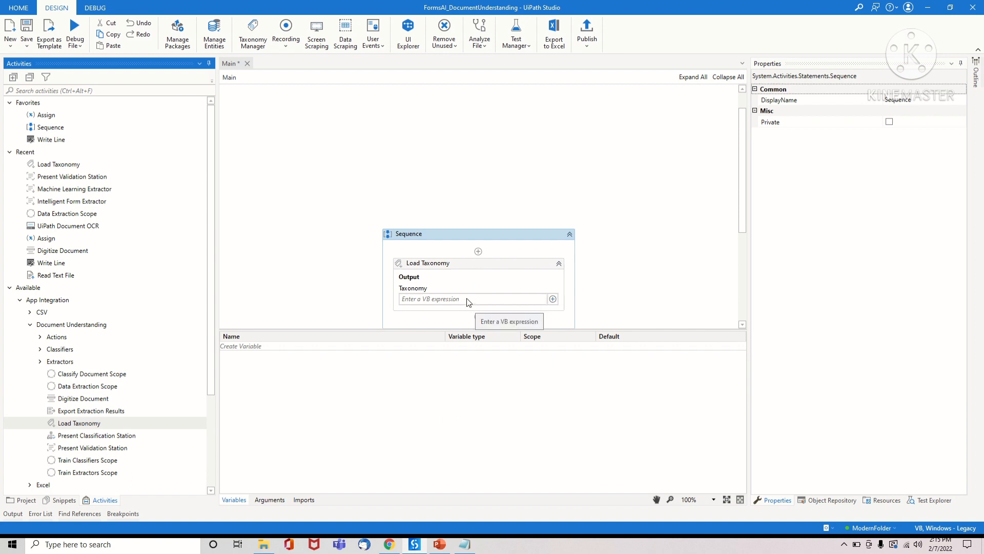
- Enter 'taxo' into Load Taxonomy's Taxonomy output field
left_click(467, 302)
left_click(464, 302)
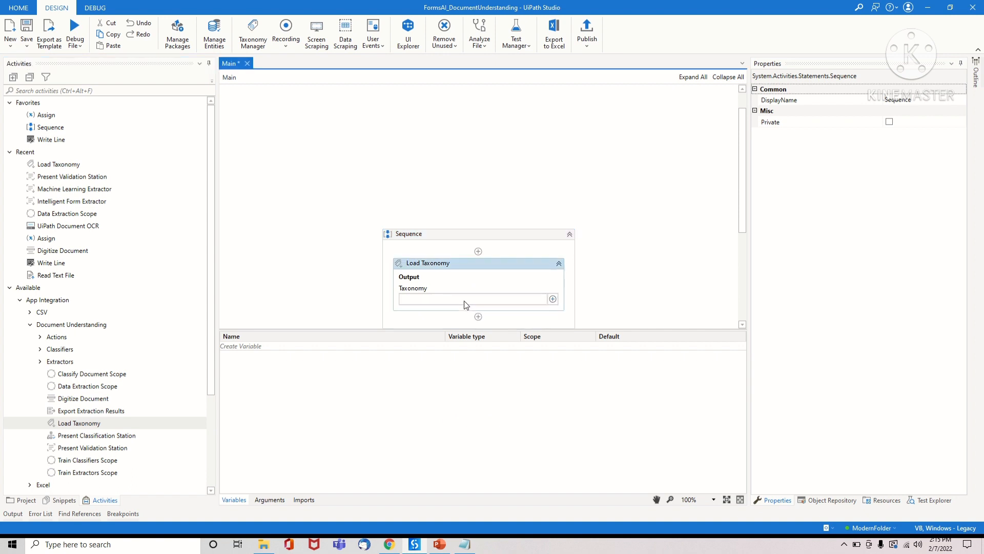
left_click(464, 302)
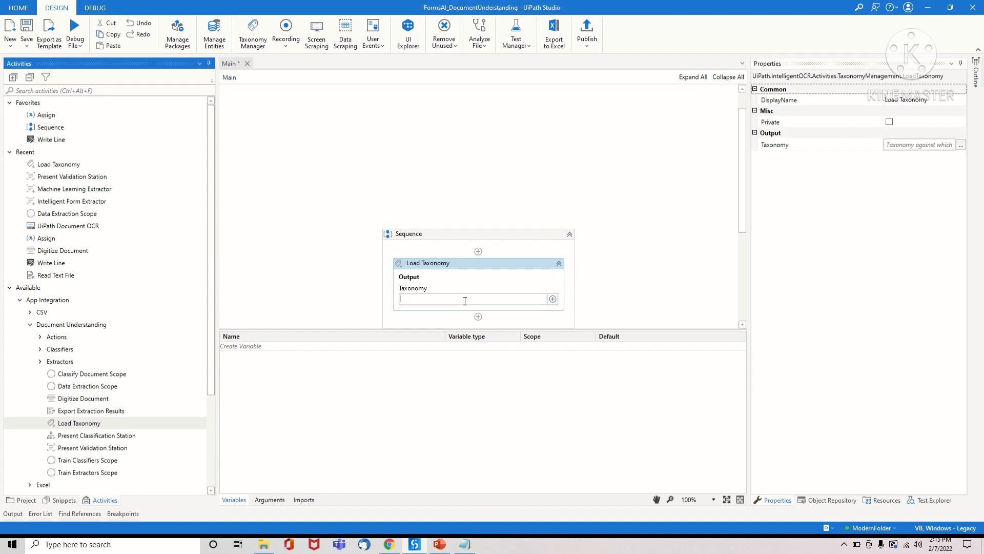
type("taxo")
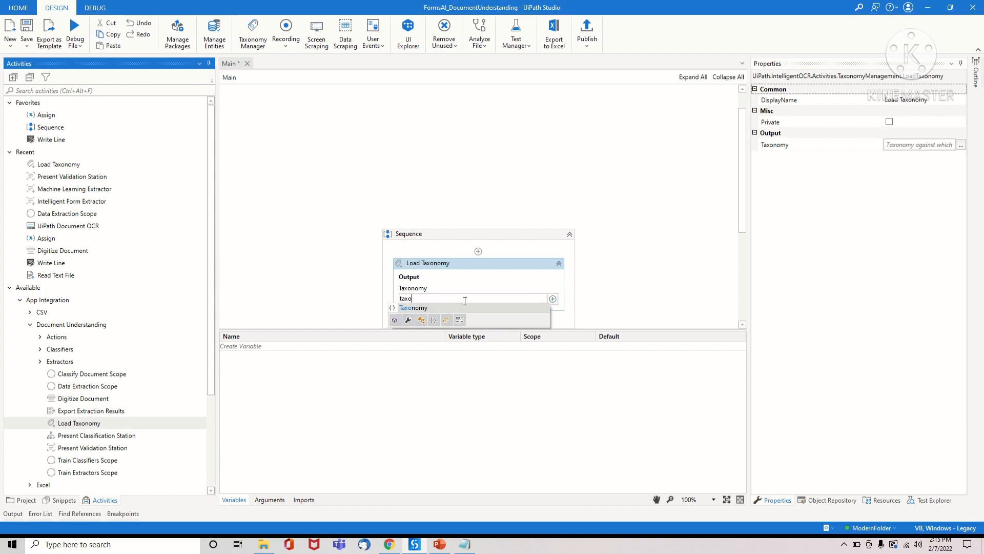
key("BackSpace")
key("BackSpace")
key("BackSpace")
key("BackSpace")
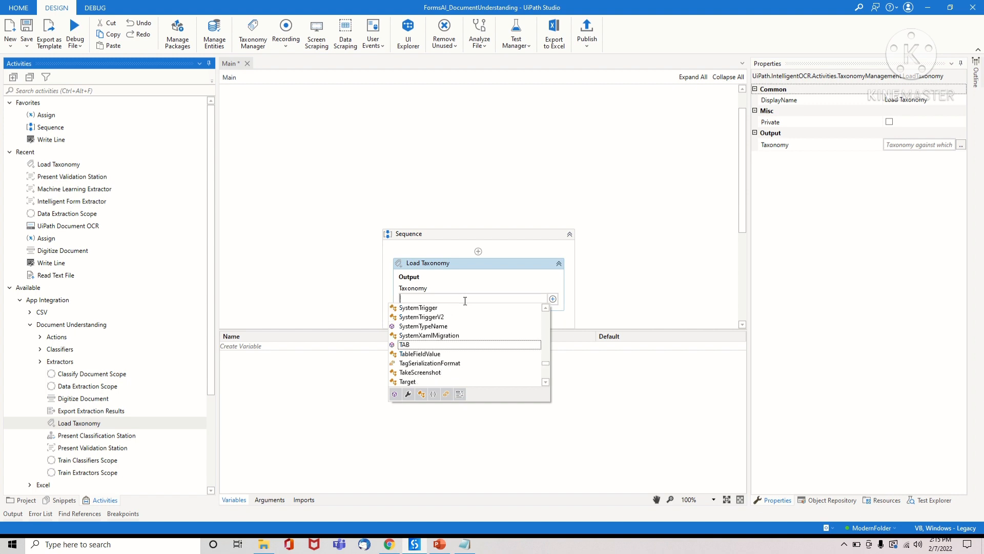
type("taxo")
key("Tab")
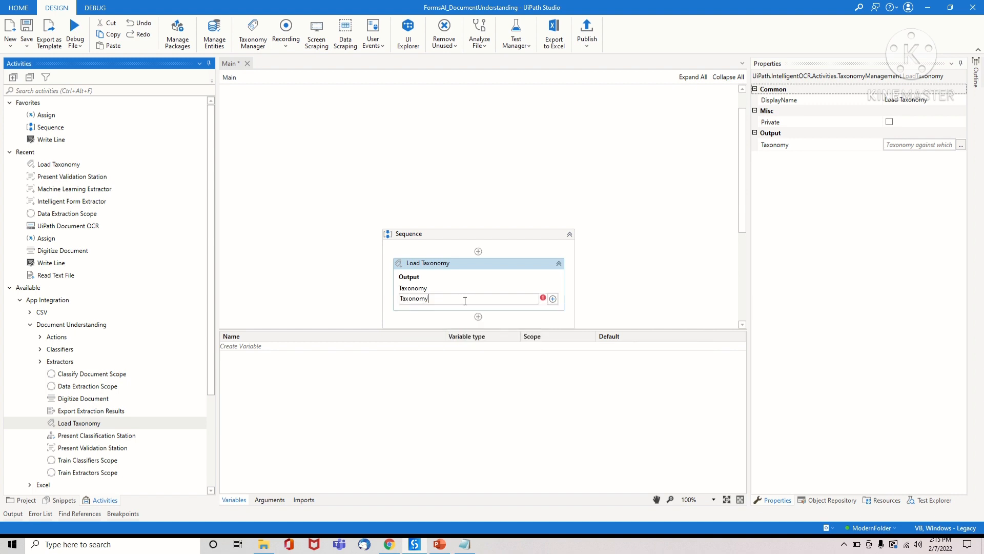
left_click(675, 305)
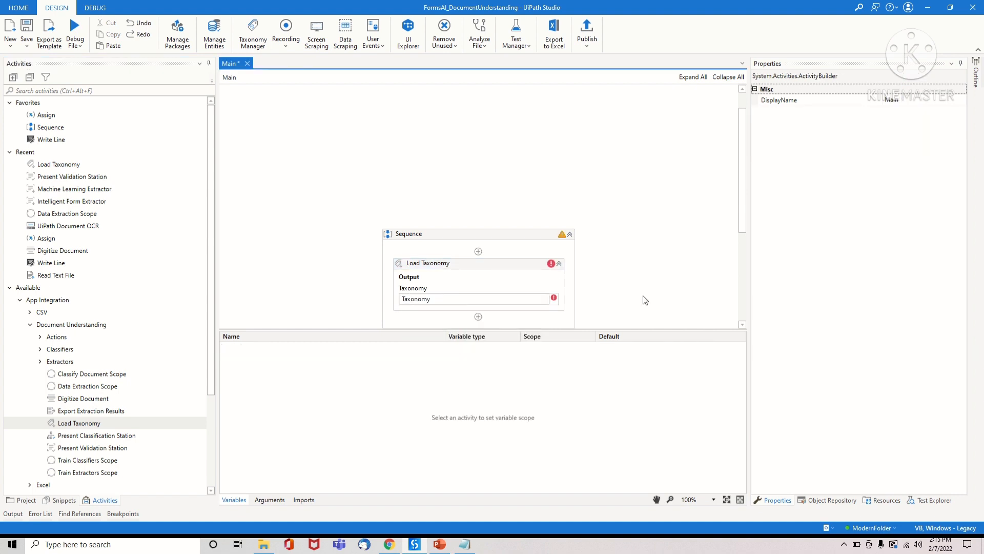
- Replace the invalid output with a new variable named taxonomy, created via Ctrl+K
left_click(521, 301)
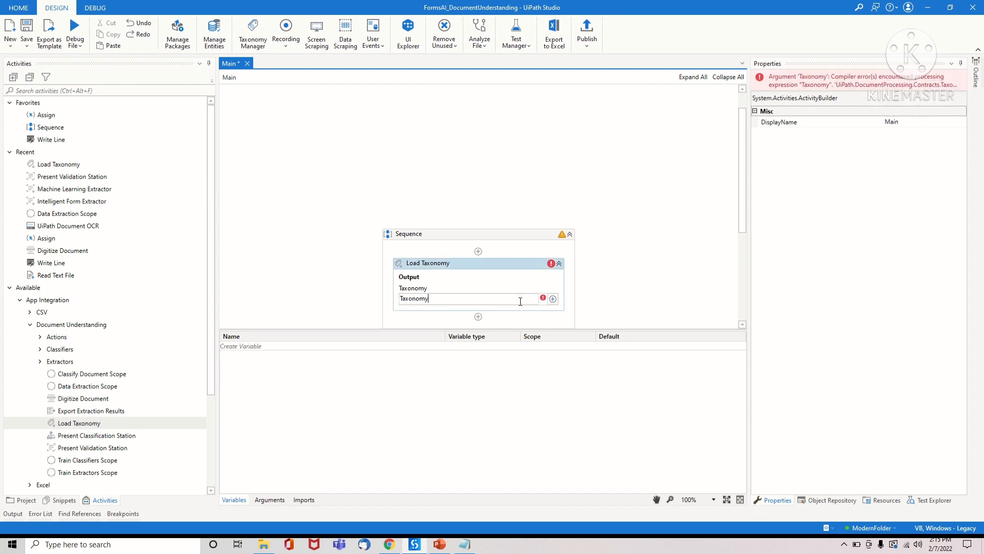
key("ctrl+a")
key("BackSpace")
key("ctrl+k")
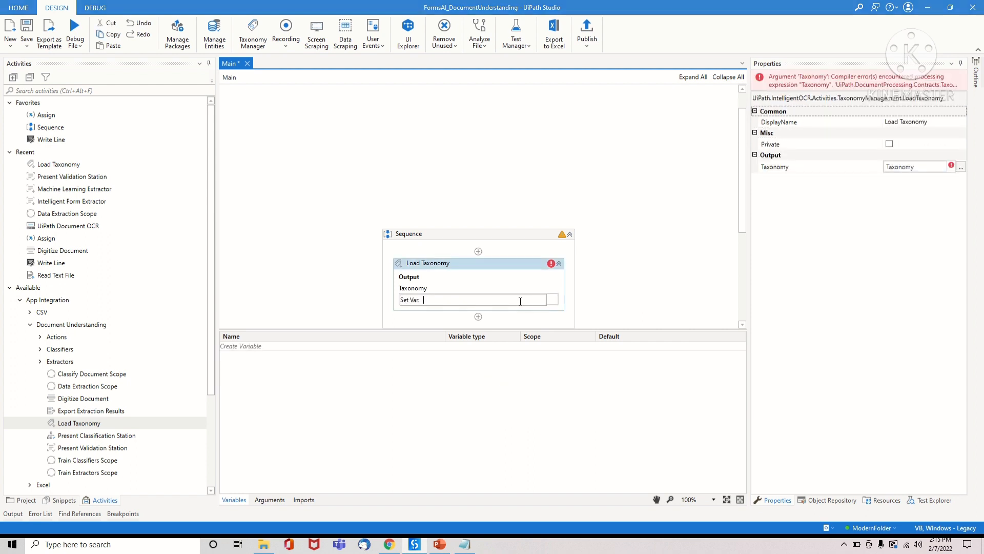
type("taxonom")
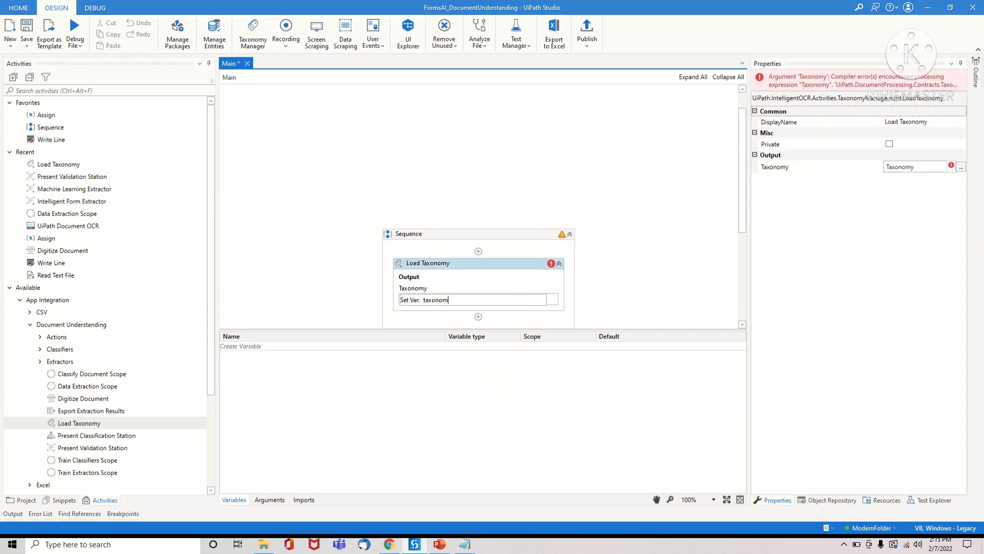
type("y")
key("Return")
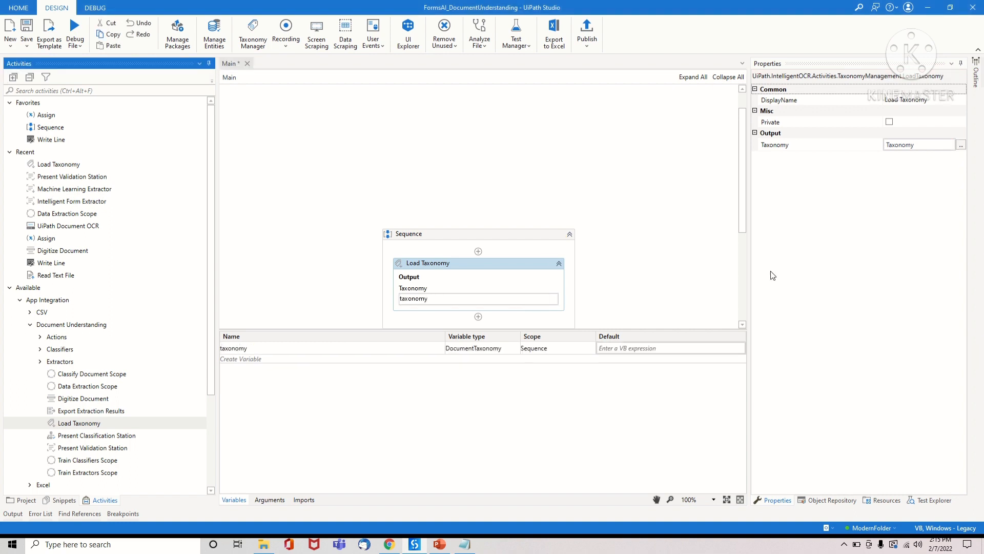
- Drop Digitize Document below Load Taxonomy and an Assign from Favorites at the top
left_click_drag(741, 176, 740, 195)
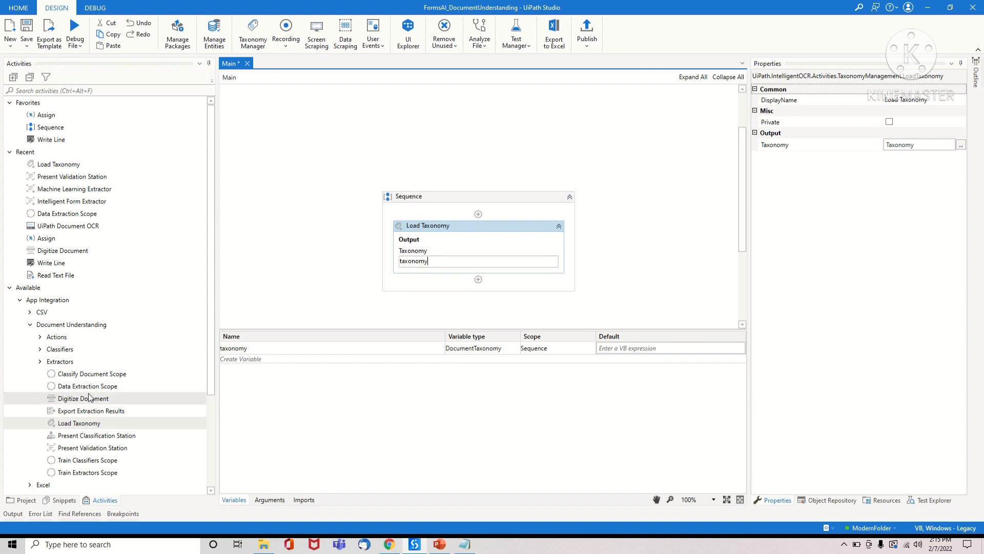
left_click_drag(88, 404, 478, 198)
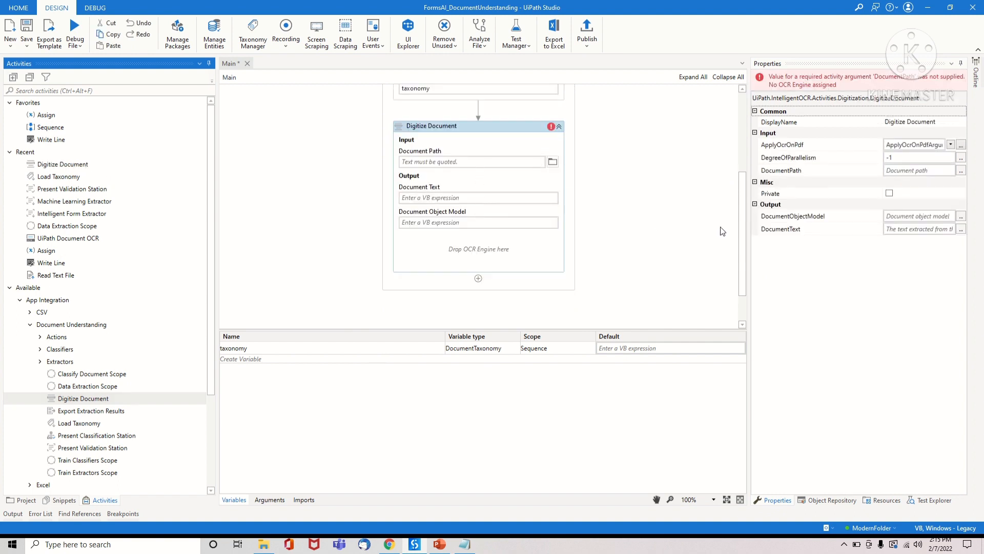
left_click_drag(741, 230, 746, 72)
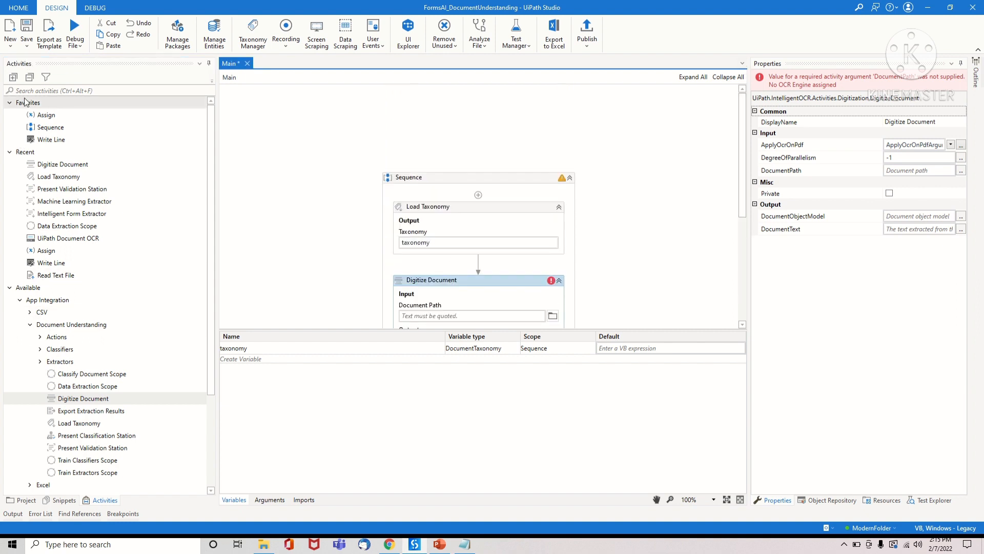
left_click_drag(41, 115, 481, 198)
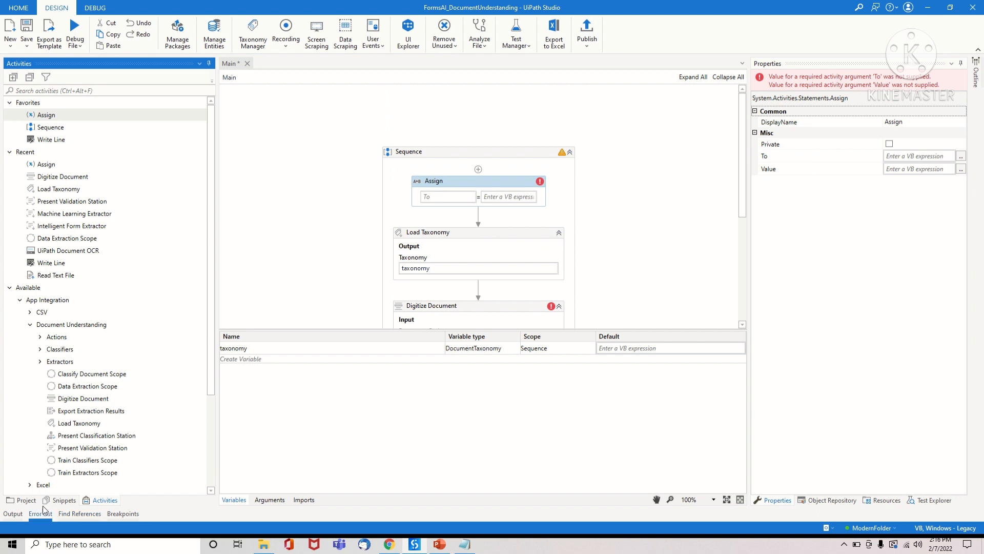
- Open the Forms AI Example Docs folder and preview the 4506T-5-prpg1.pdf sample form
left_click(264, 544)
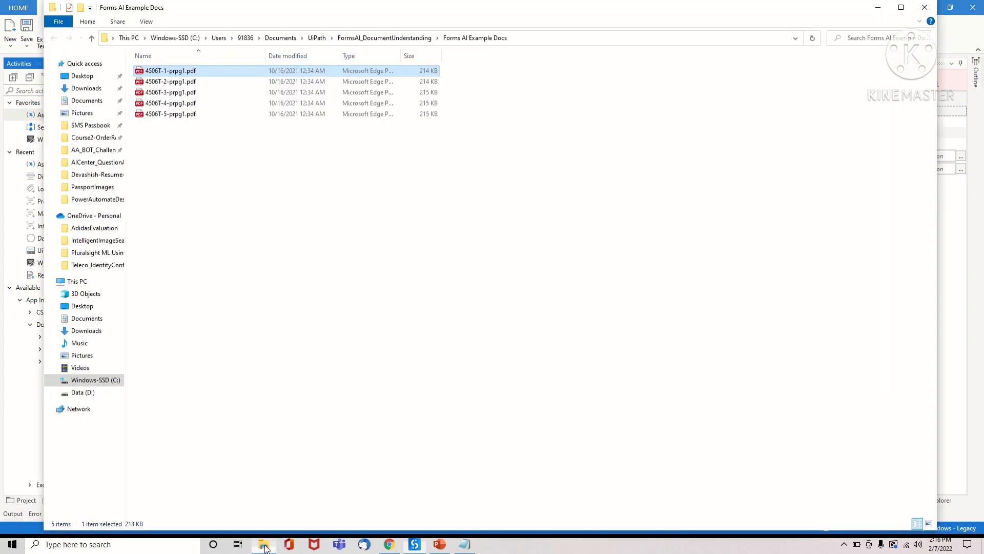
left_click(178, 92)
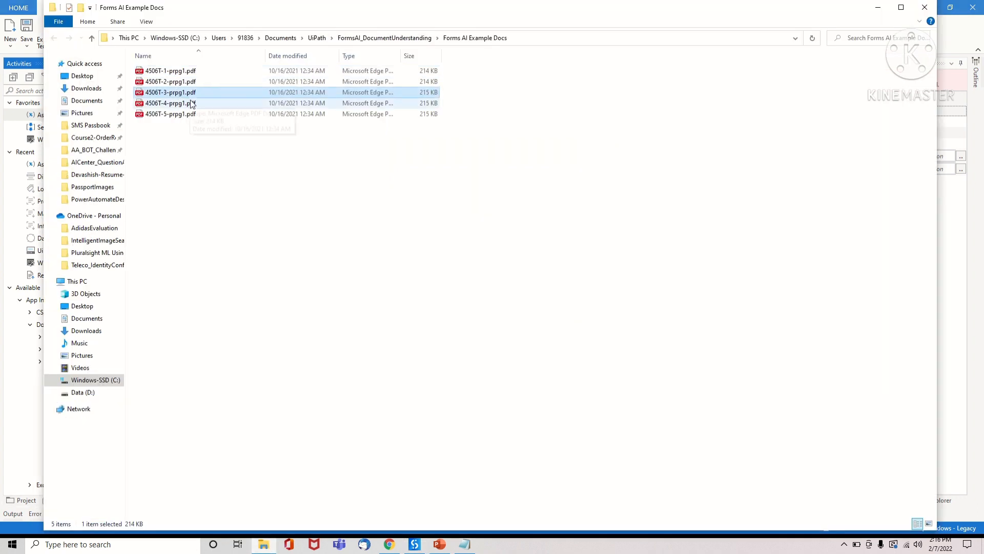
left_click(189, 95)
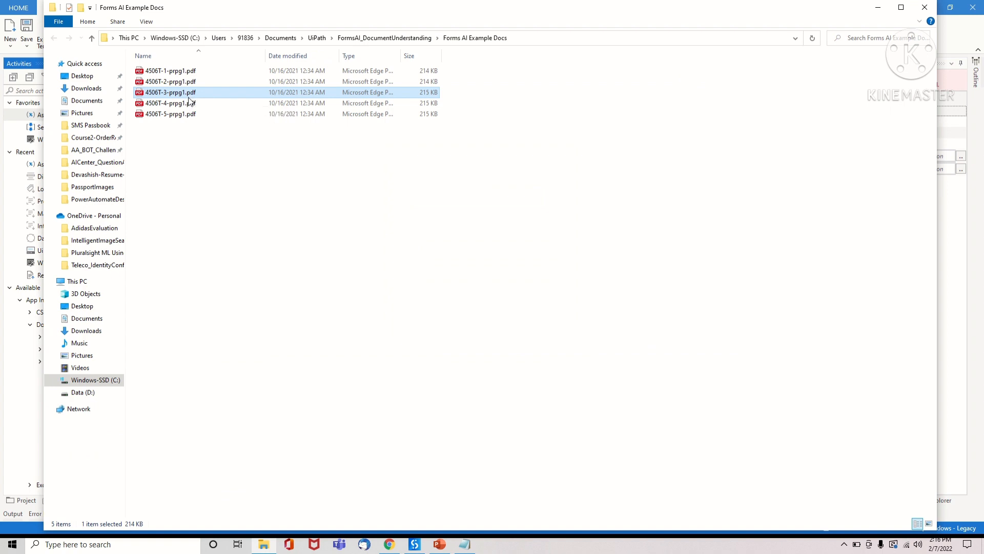
left_click(188, 119)
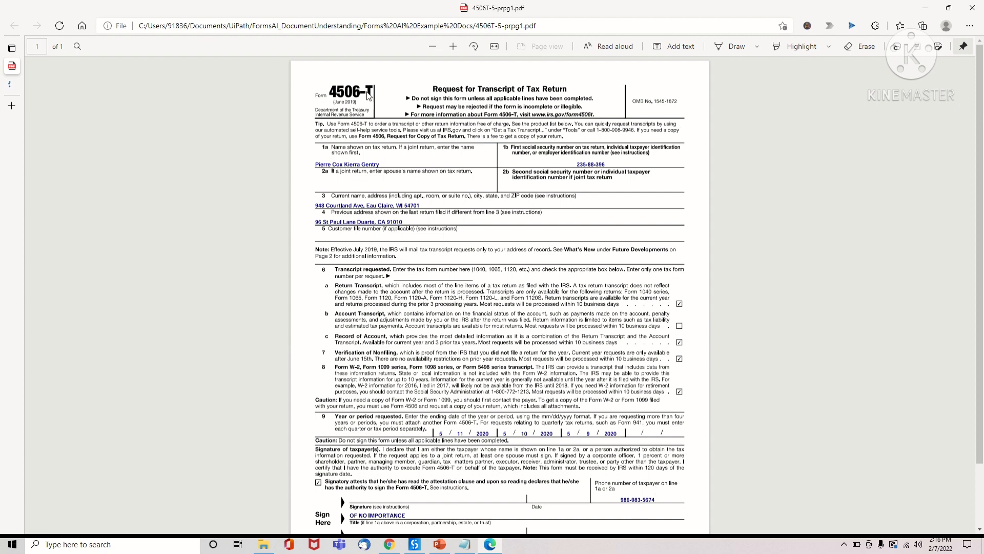
left_click(972, 8)
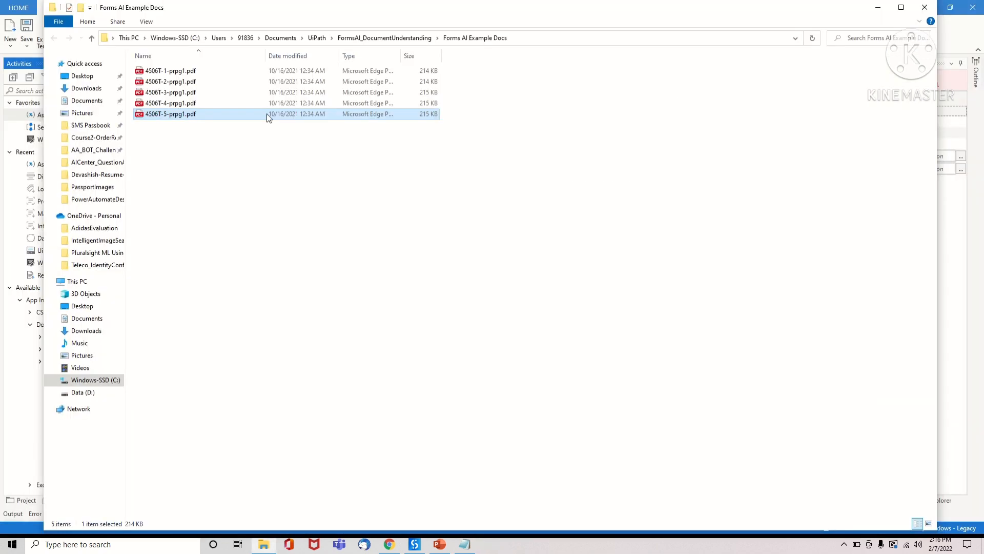
- Copy 4506T-5-prpg1.pdf as a path and return to UiPath Studio
right_click(190, 113)
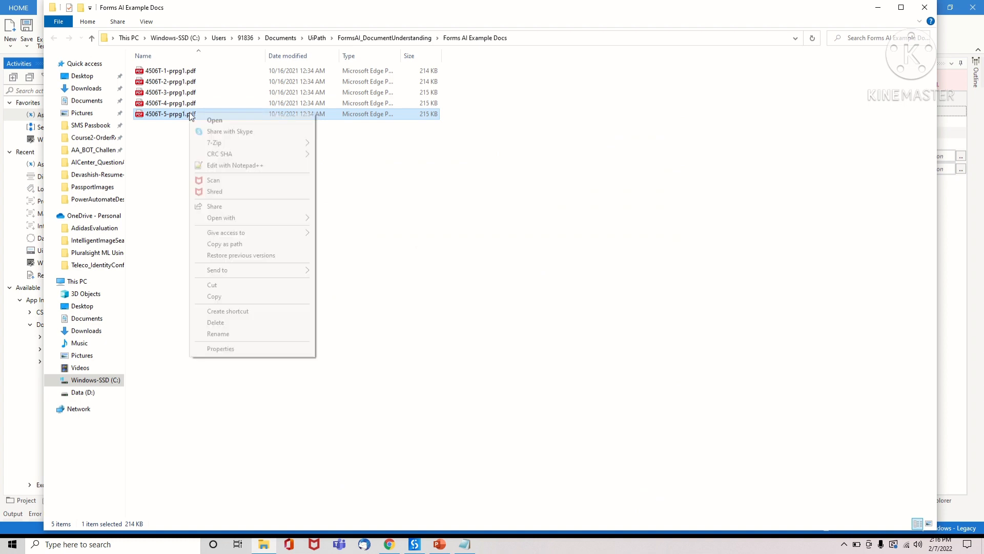
left_click(225, 244)
key("alt+Tab")
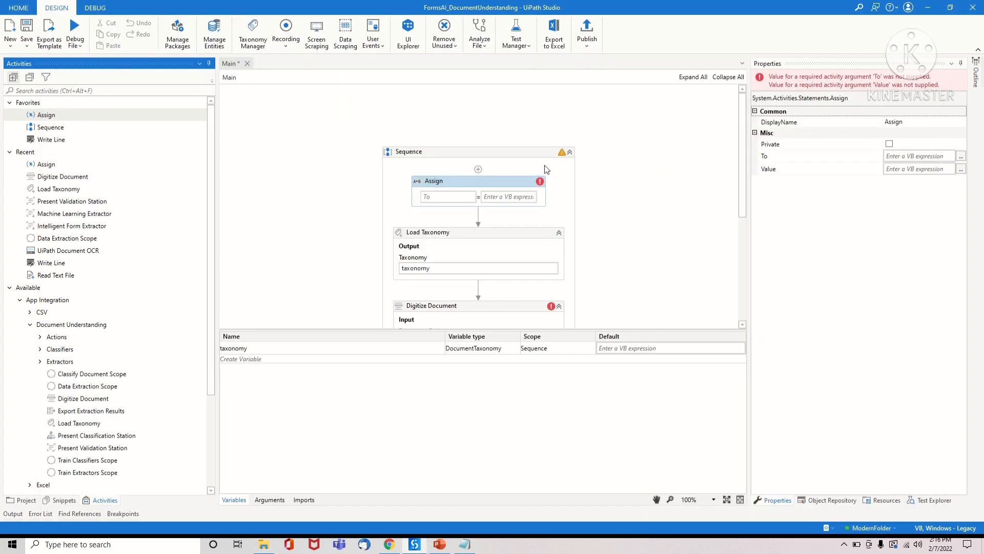
- Create a new String variable docPath as the Assign target
left_click(446, 196)
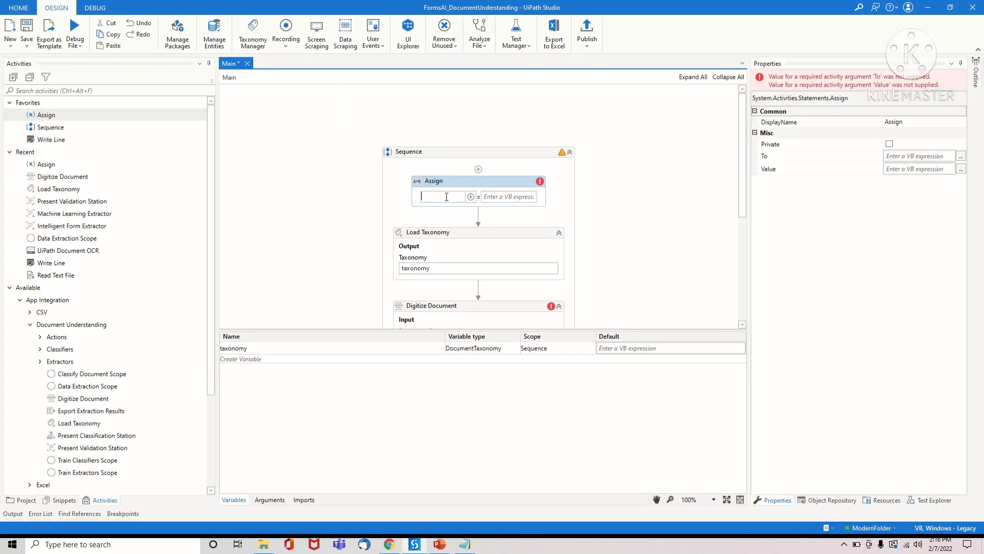
key("ctrl+k")
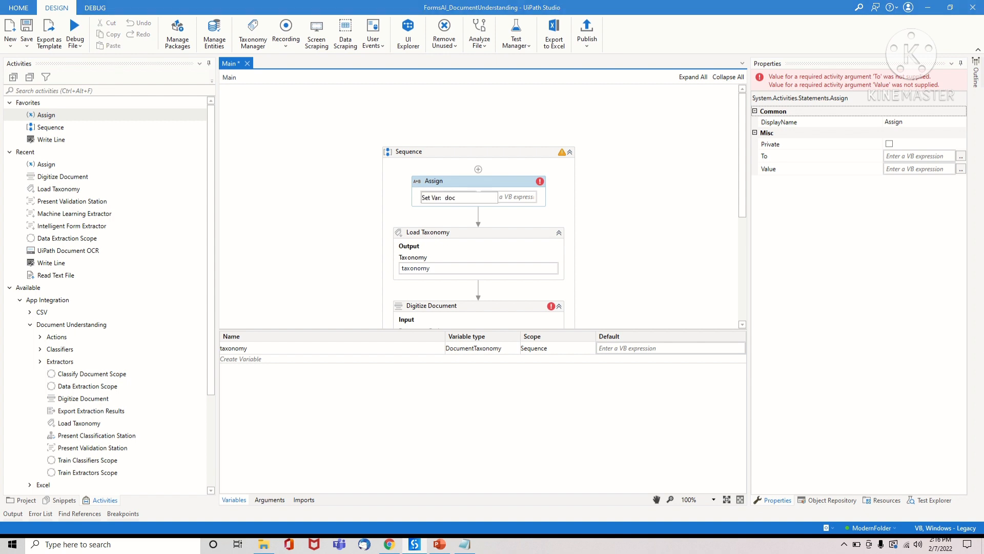
key("Return")
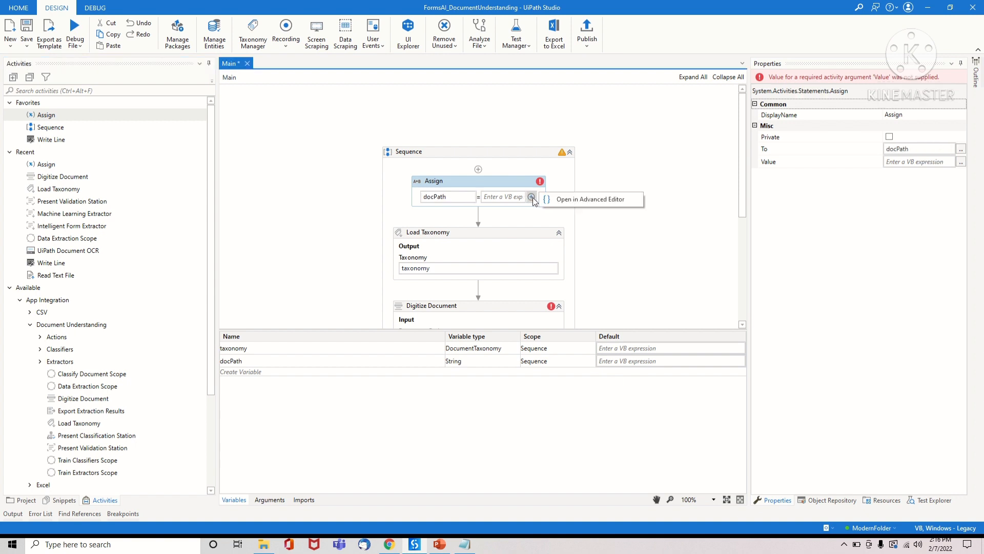
- Set the Assign value to the copied full path of 4506T-5-prpg1.pdf
left_click(531, 197)
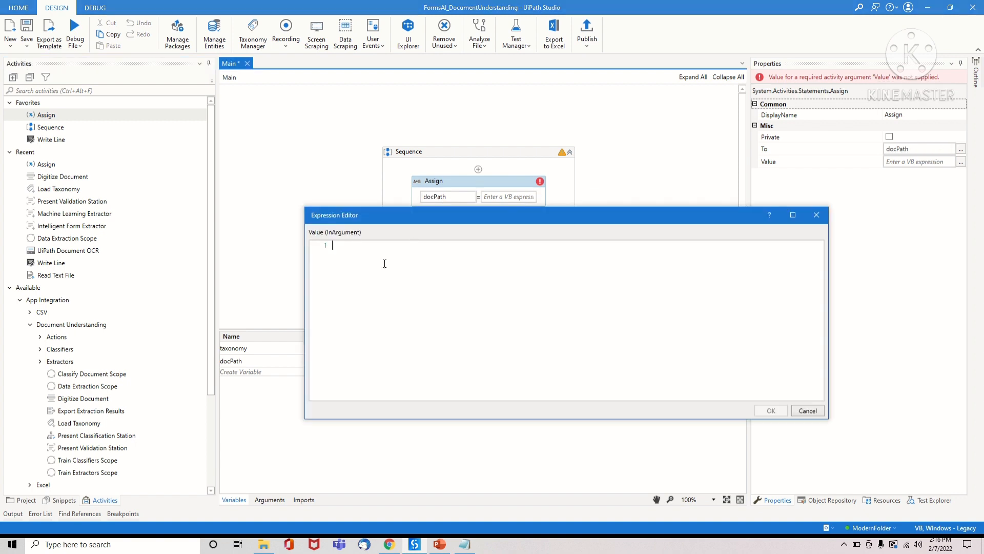
type("\"C:\\Users\\91836\\Documents\\UiPath\\FormsAI_DocumentUnderstanding\\Forms AI Example Docs\\4506T-5-prpg1.pdf\"")
key("Escape")
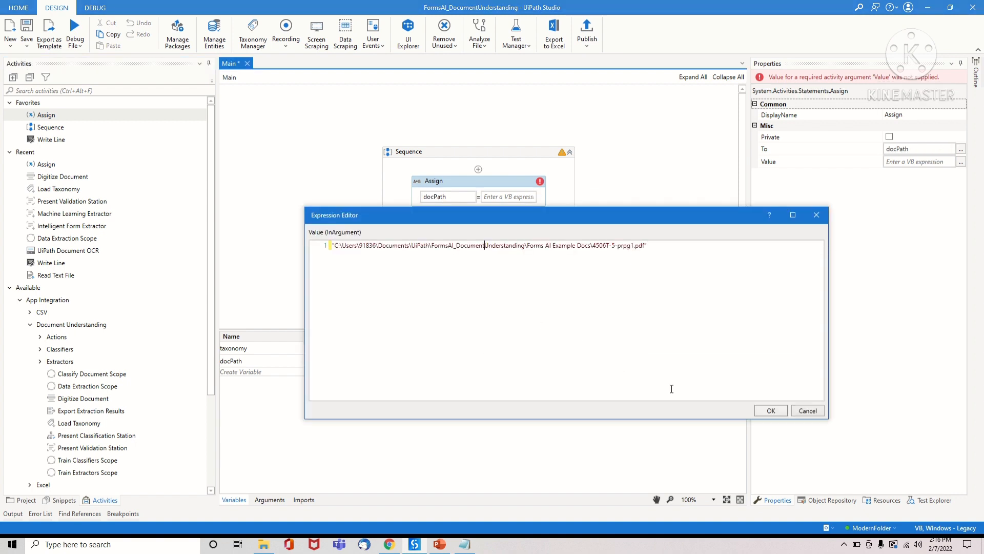
left_click(771, 411)
left_click_drag(740, 139, 740, 204)
left_click(485, 208)
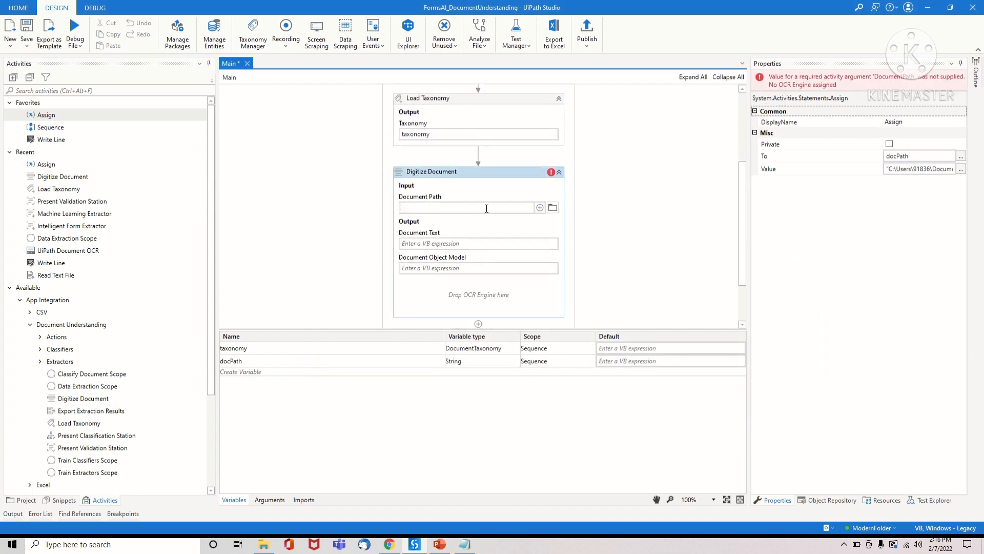
- Enter docPath as Digitize Document's path and output its text to new variable docText
type("docPath")
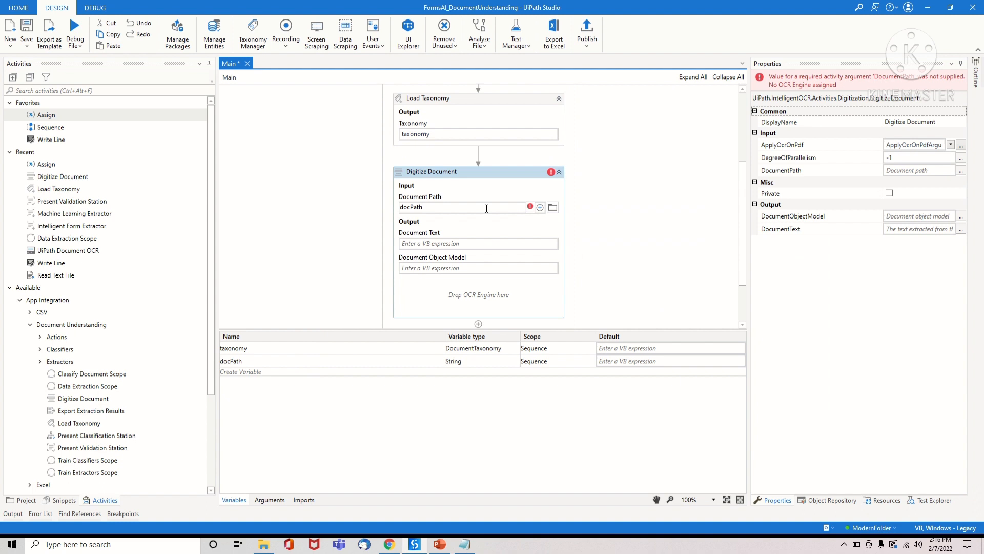
left_click(446, 244)
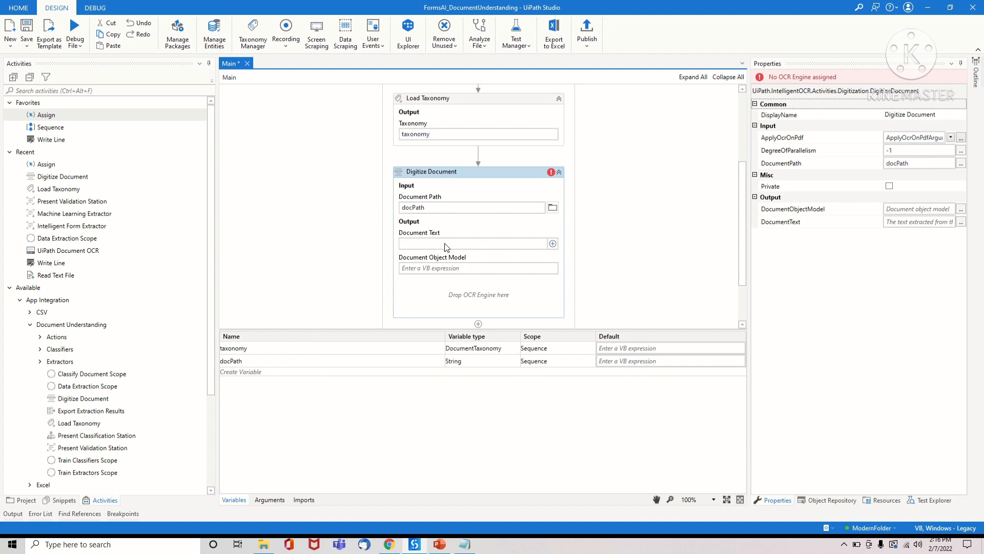
key("ctrl+k")
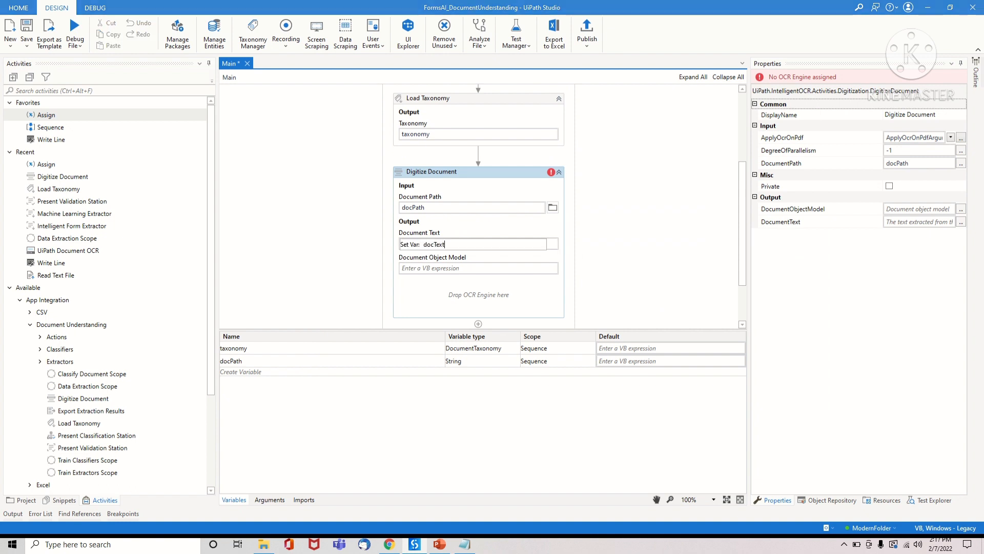
key("Return")
- Output the document object model to a new variable DOM, then search activities for OCR
left_click(422, 267)
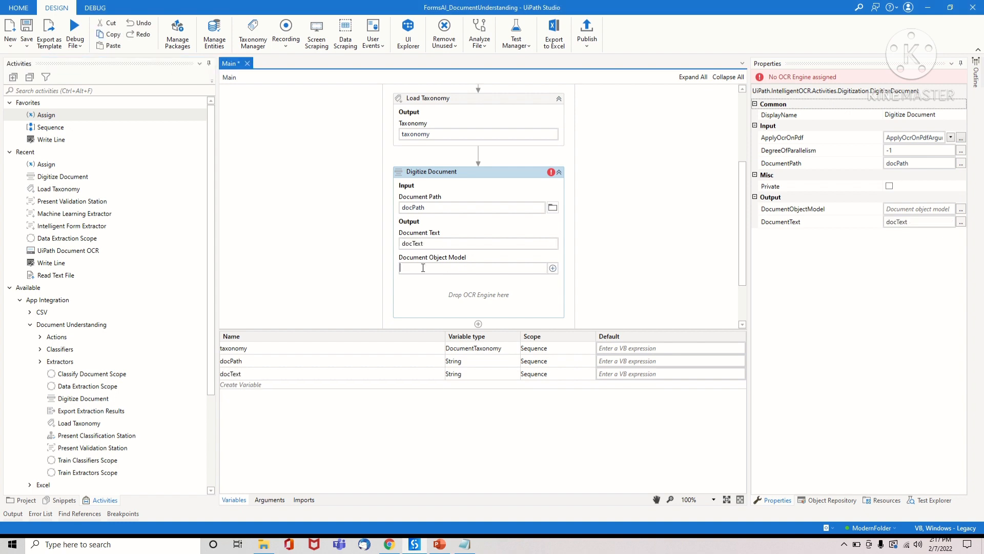
key("ctrl+k")
type("DO")
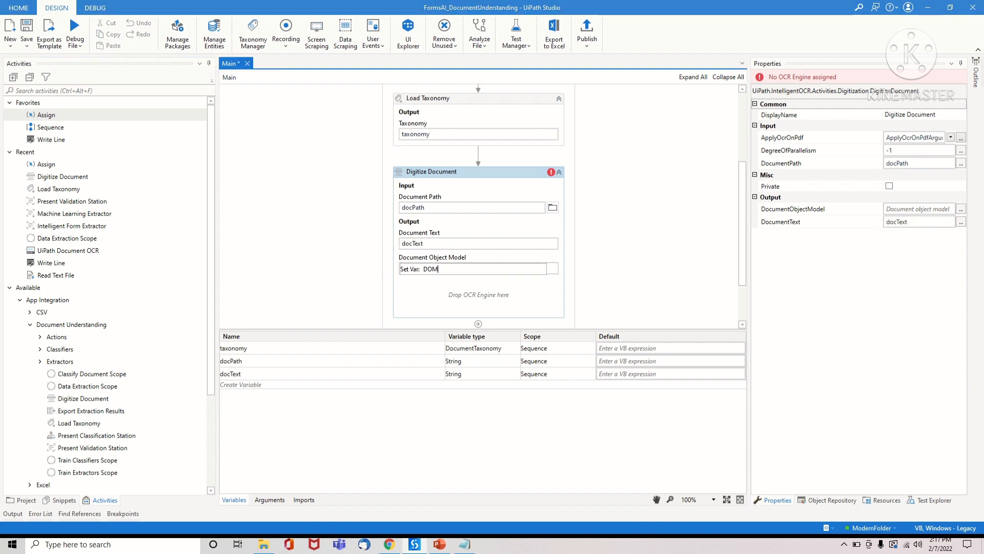
type("M")
key("Return")
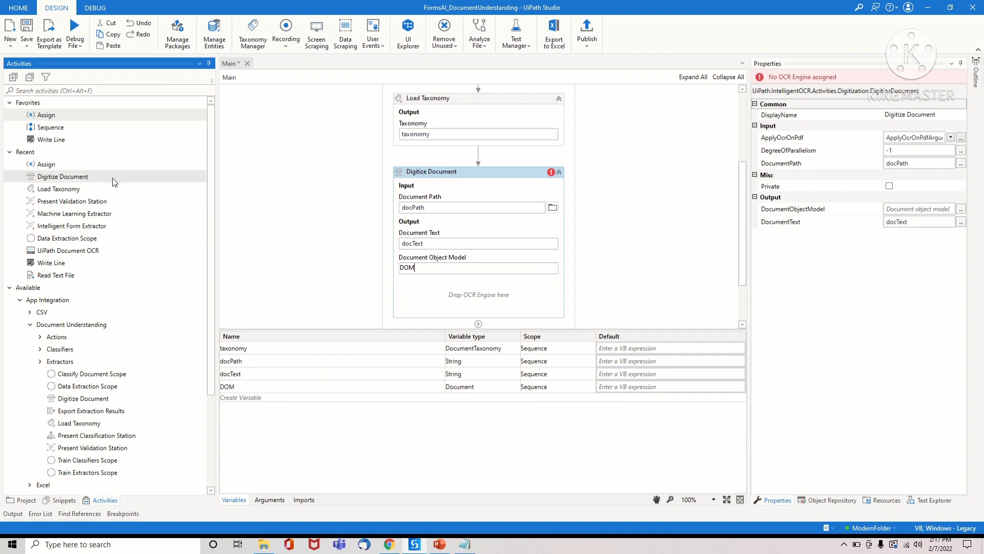
left_click(87, 90)
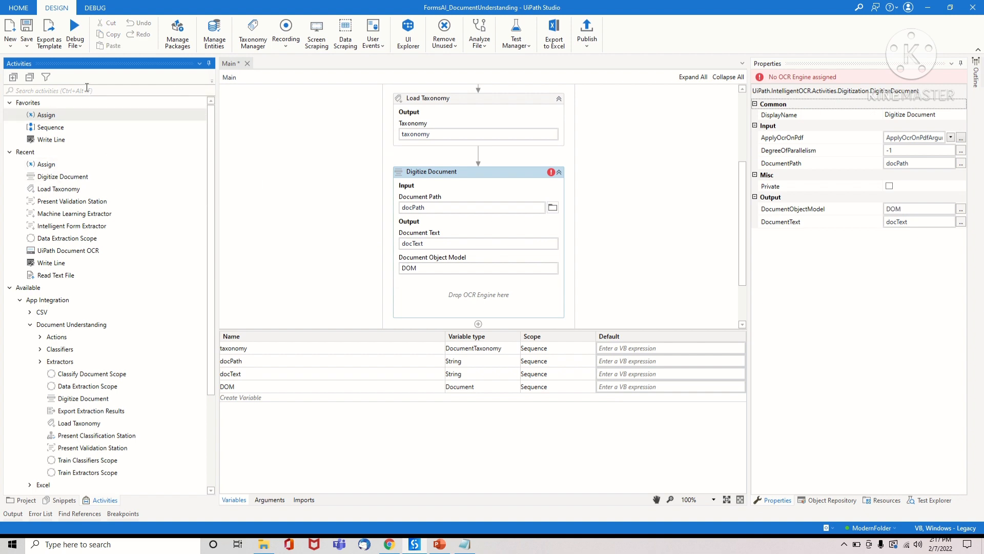
type("OCR")
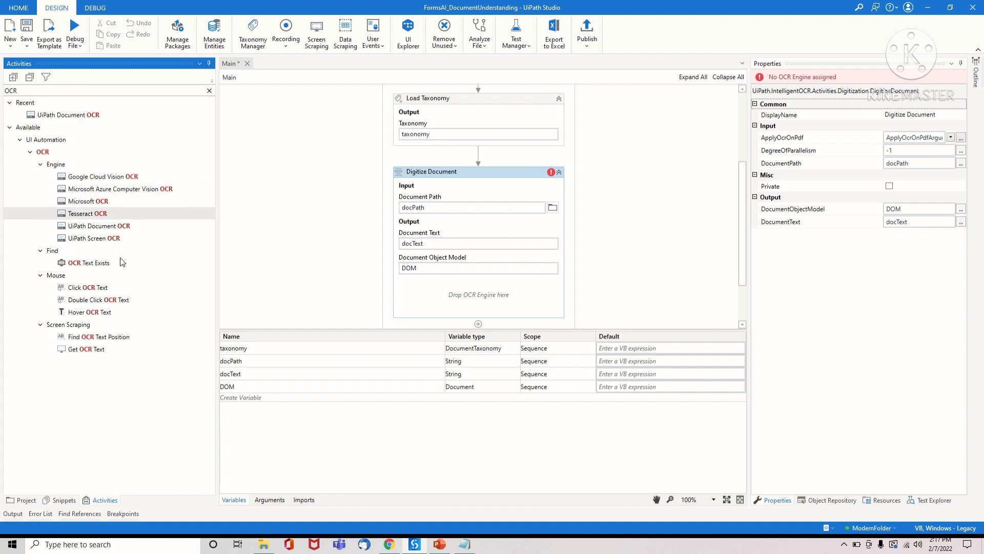
- Drop UiPath Document OCR into Digitize Document as its engine, then switch to Chrome
left_click_drag(125, 226, 481, 299)
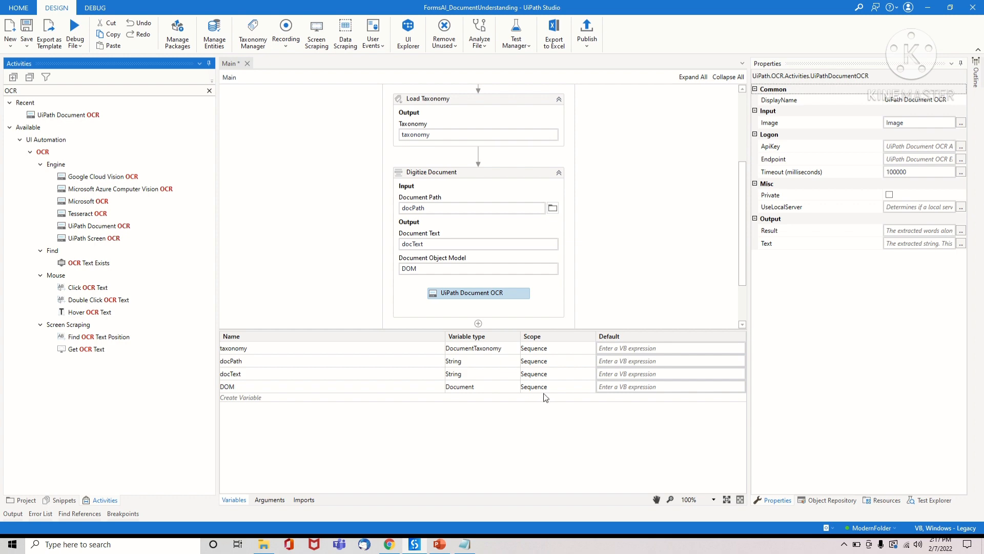
left_click(390, 547)
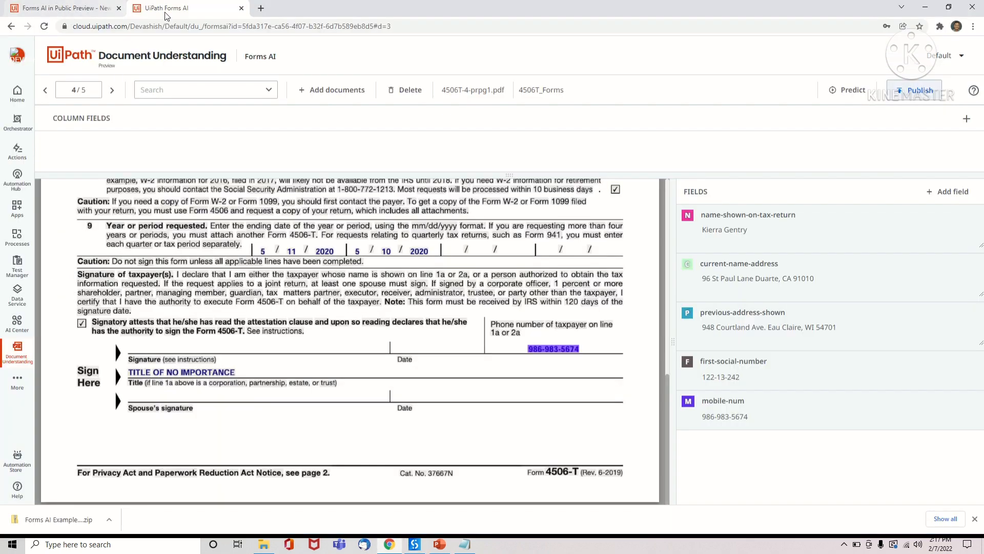
- Copy the Document Understanding API key from Admin > Licenses > Robots & Services
left_click(17, 380)
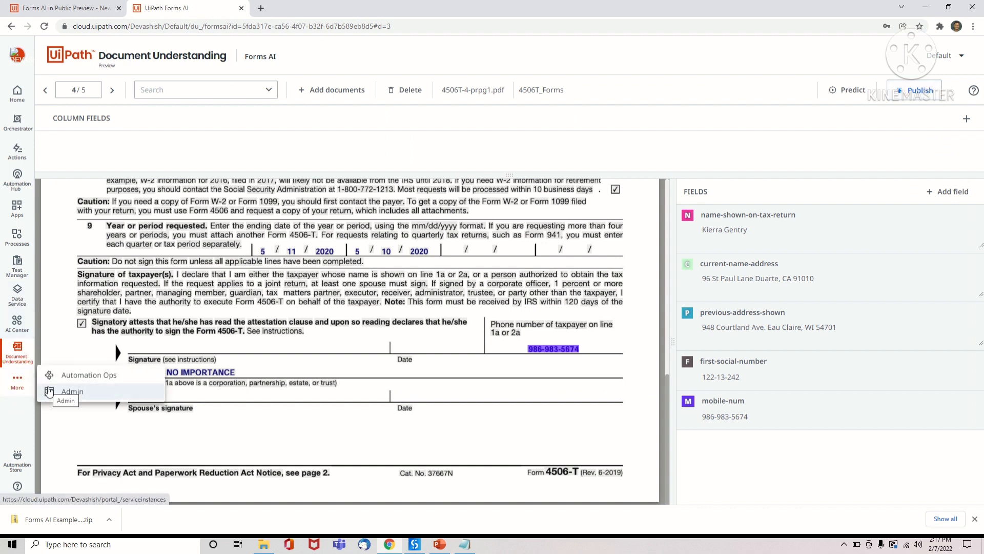
right_click(48, 391)
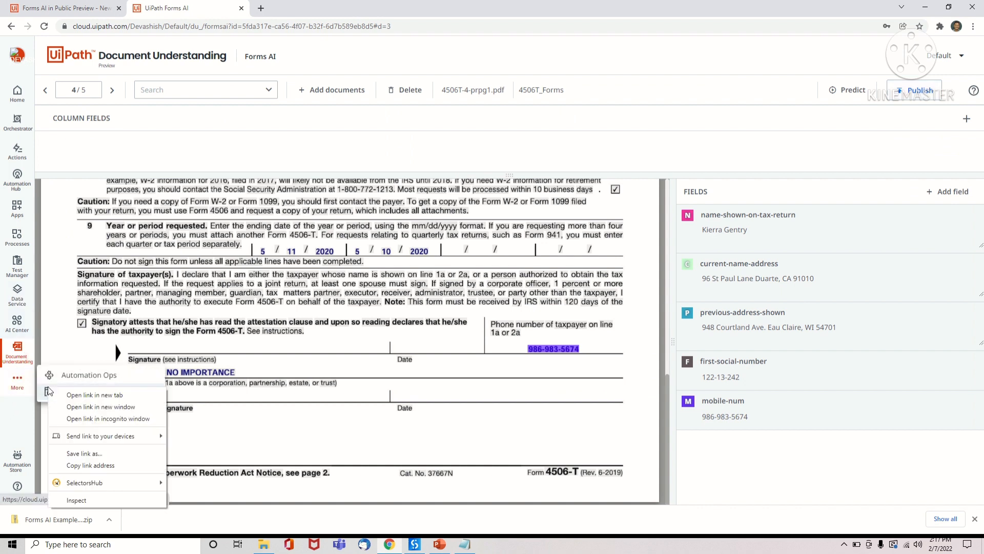
left_click(79, 394)
left_click(307, 7)
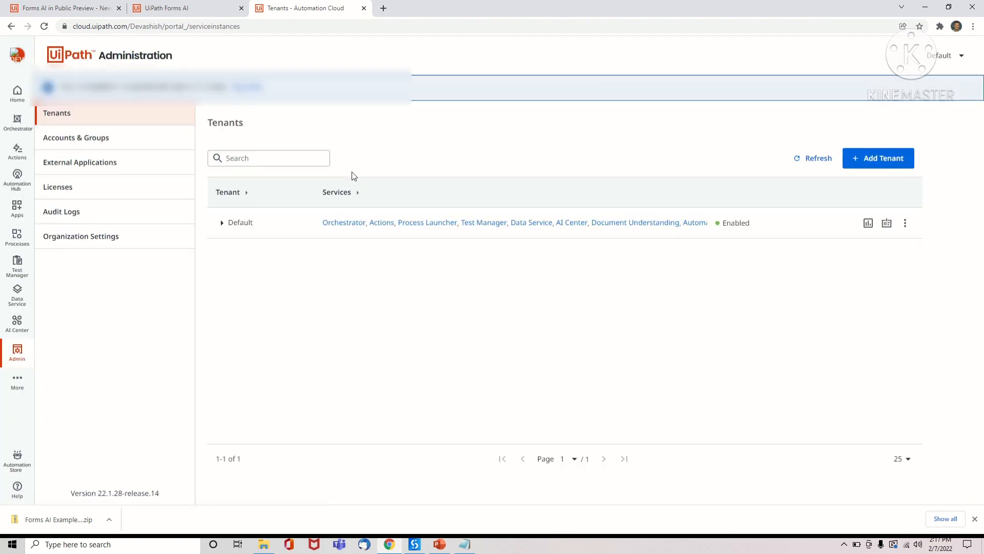
left_click(138, 236)
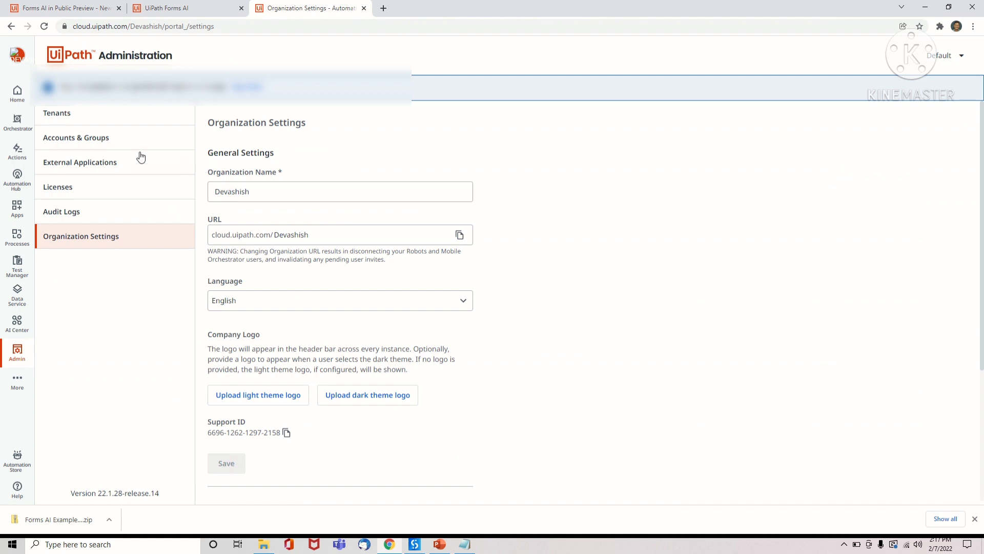
left_click(129, 118)
left_click(114, 193)
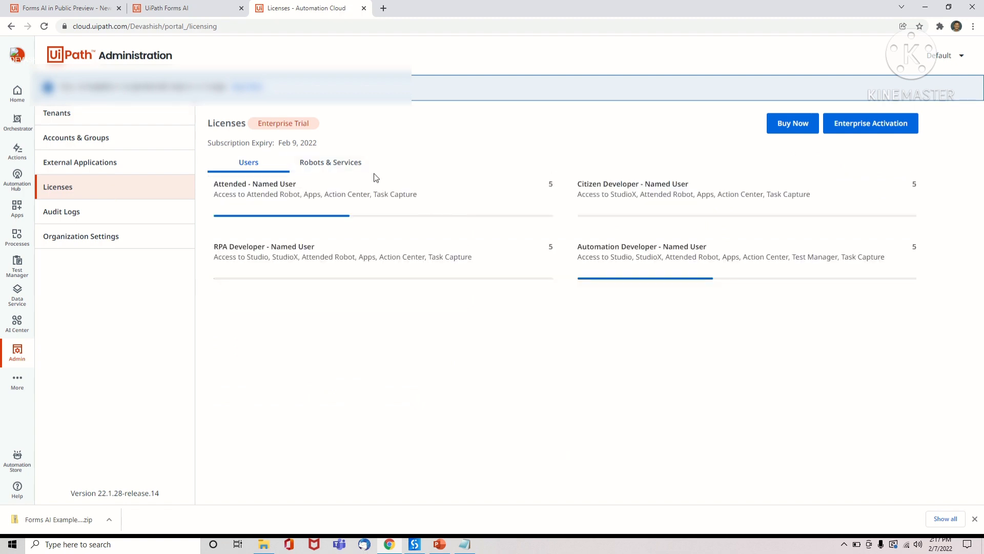
left_click(339, 168)
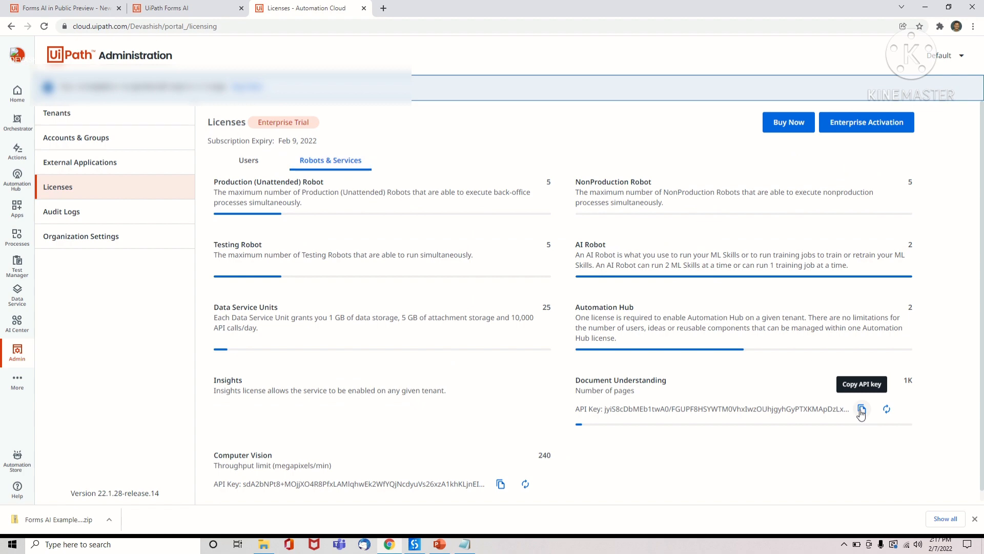
left_click(861, 411)
left_click(924, 9)
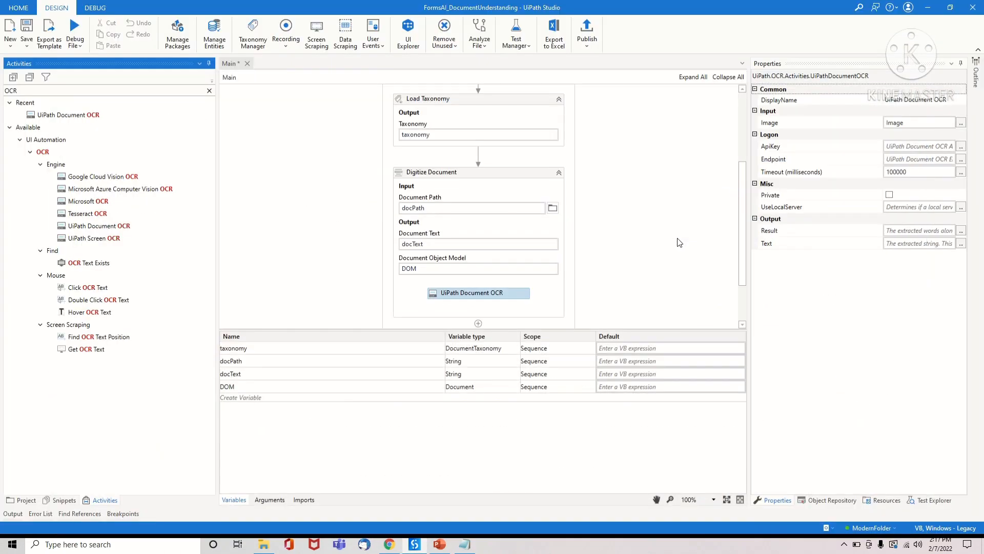
- Paste the copied Document Understanding API key into UiPath Document OCR's ApiKey property and save the workflow
left_click(961, 146)
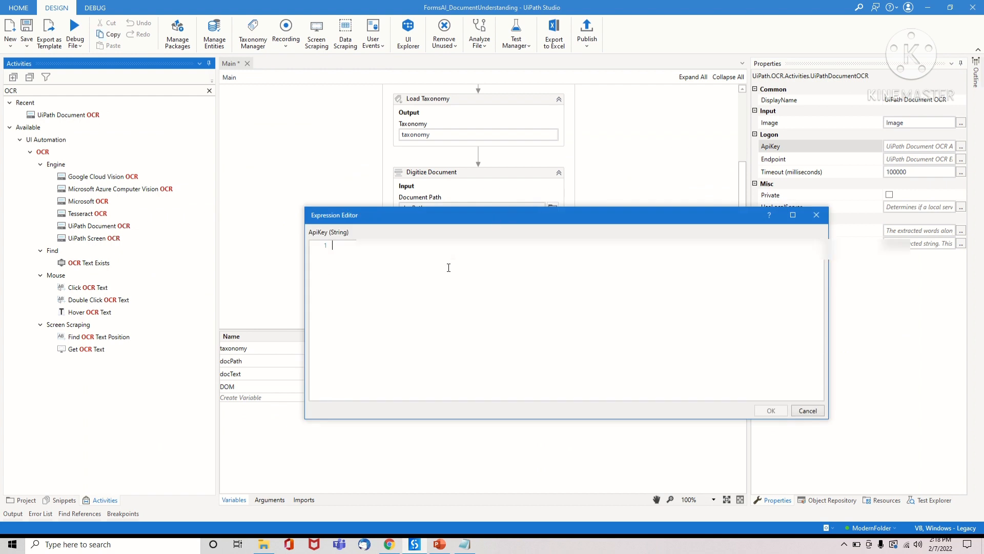
key("ctrl+v")
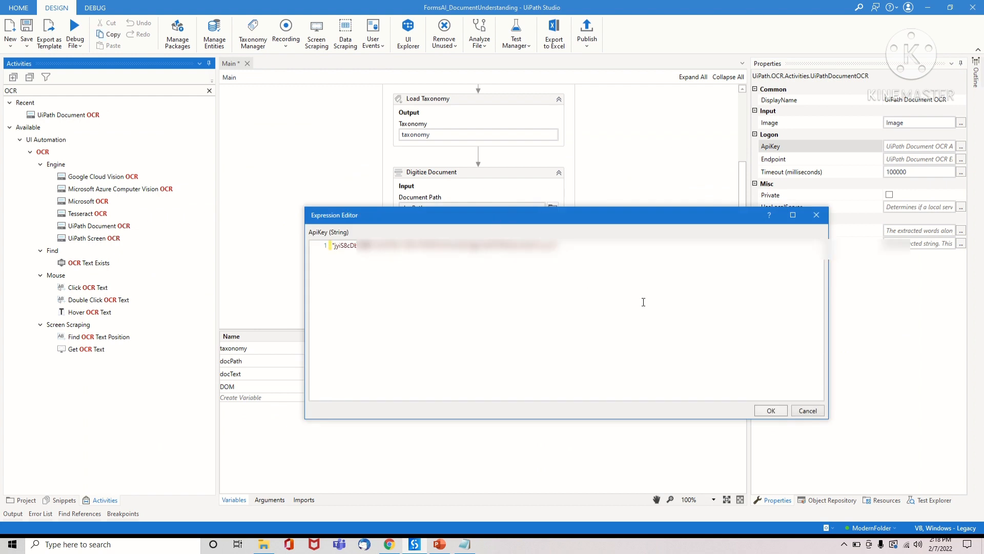
left_click(774, 410)
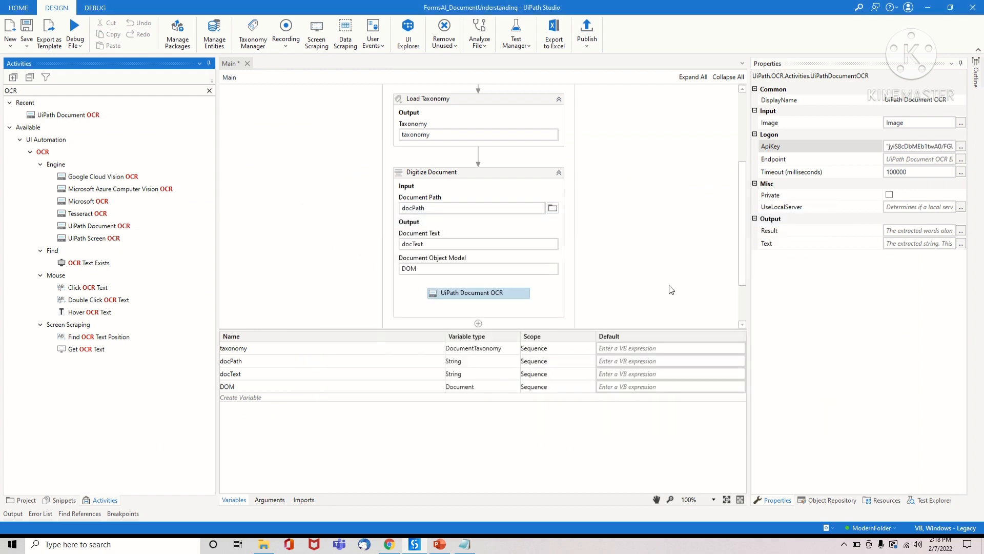
key("ctrl+s")
- Clear the OCR search from the Activities panel search box
left_click_drag(739, 213, 739, 232)
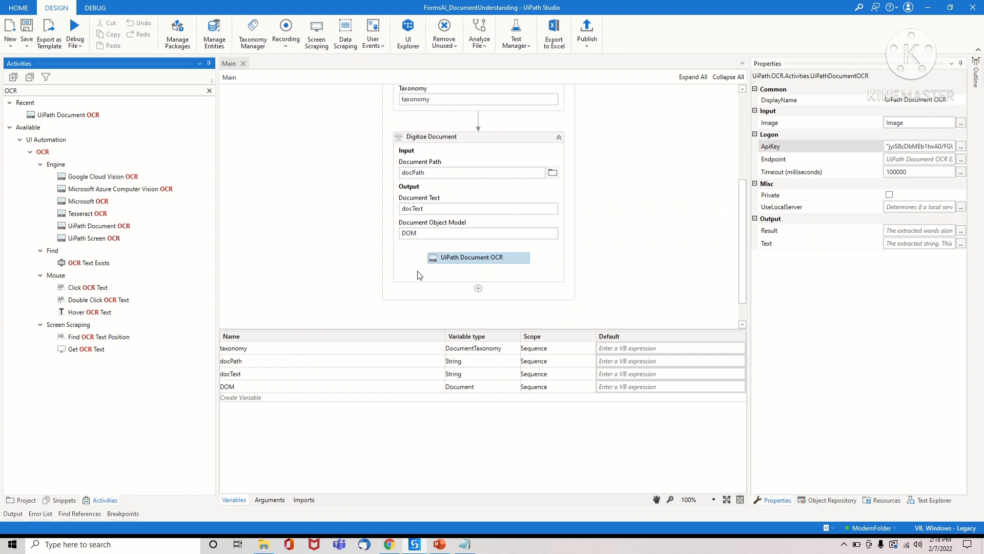
left_click(209, 91)
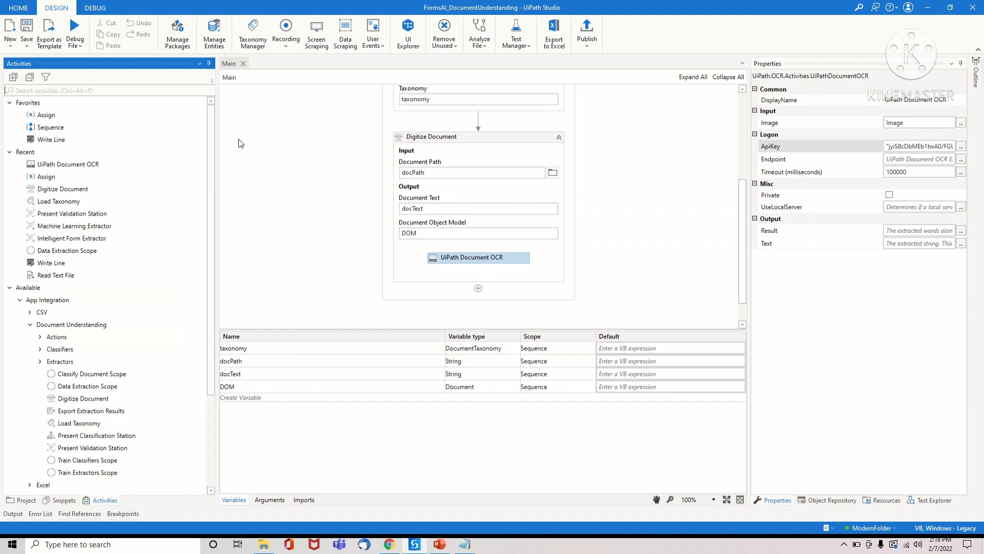
left_click_drag(209, 172, 210, 210)
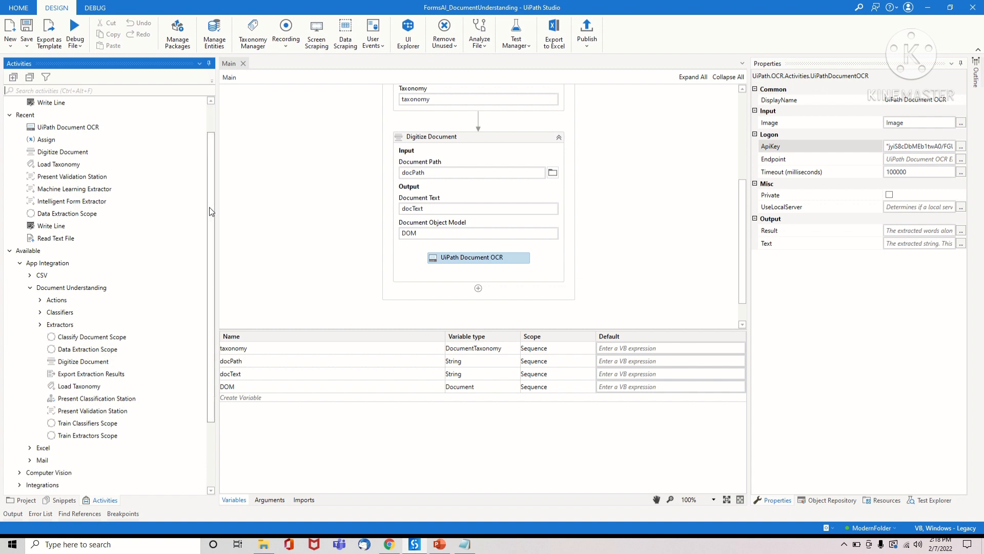
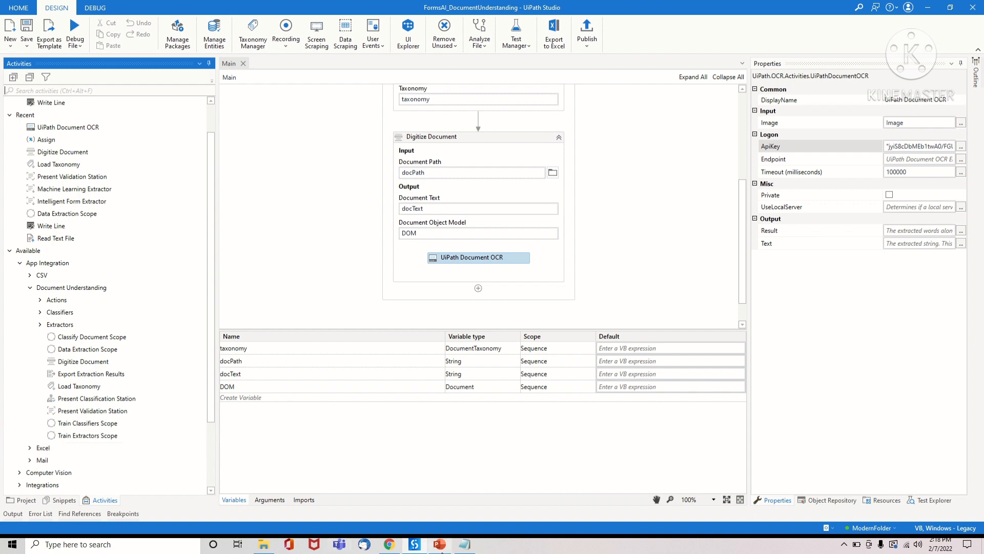
- Copy FormsAI.Finance.4506T from the Notepad note, then drag a Data Extraction Scope below Digitize Document
left_click(457, 547)
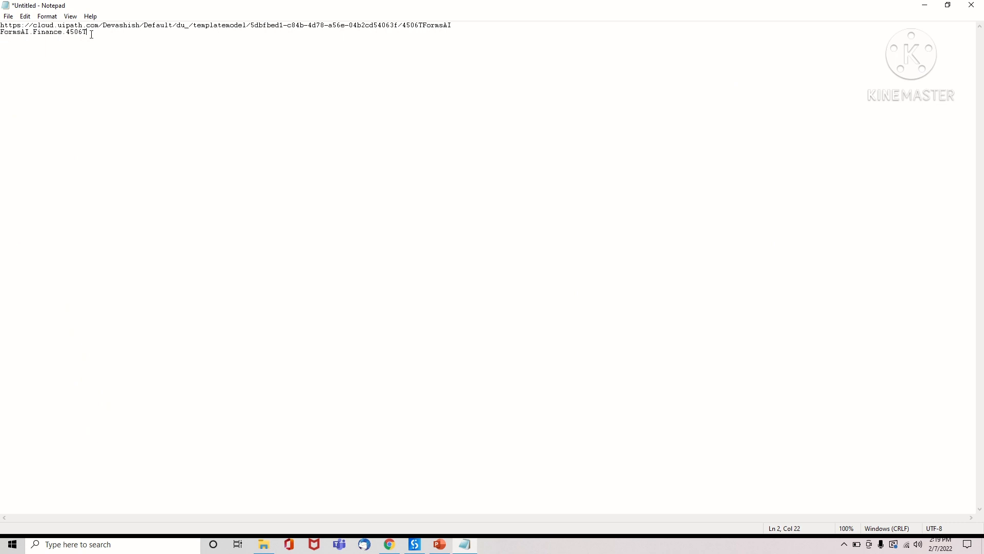
left_click_drag(91, 35, 2, 43)
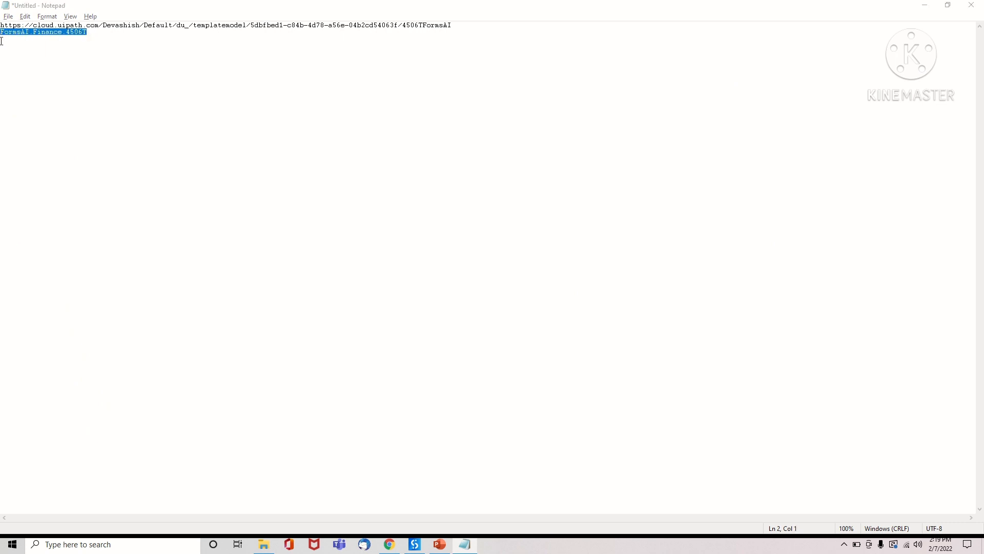
key("alt+Tab")
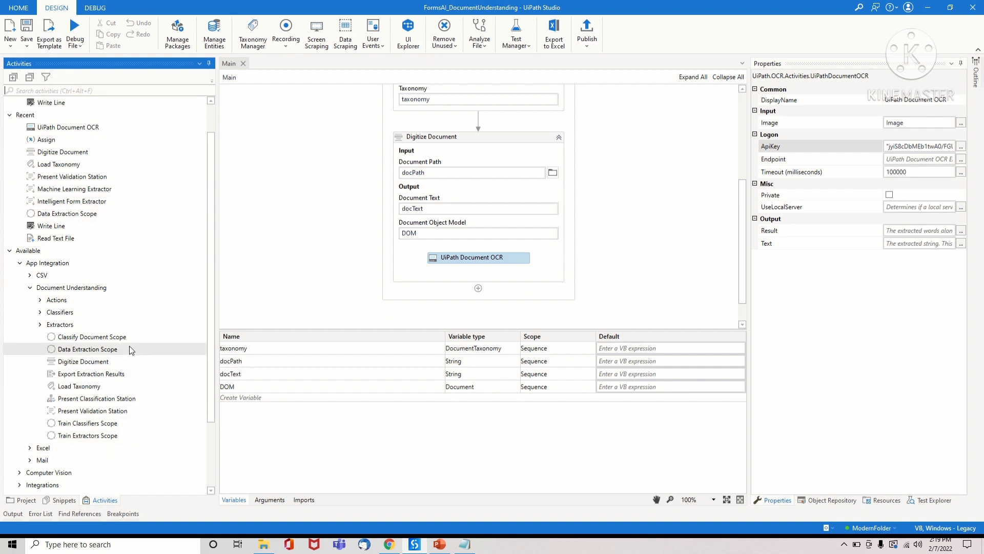
left_click_drag(119, 348, 495, 290)
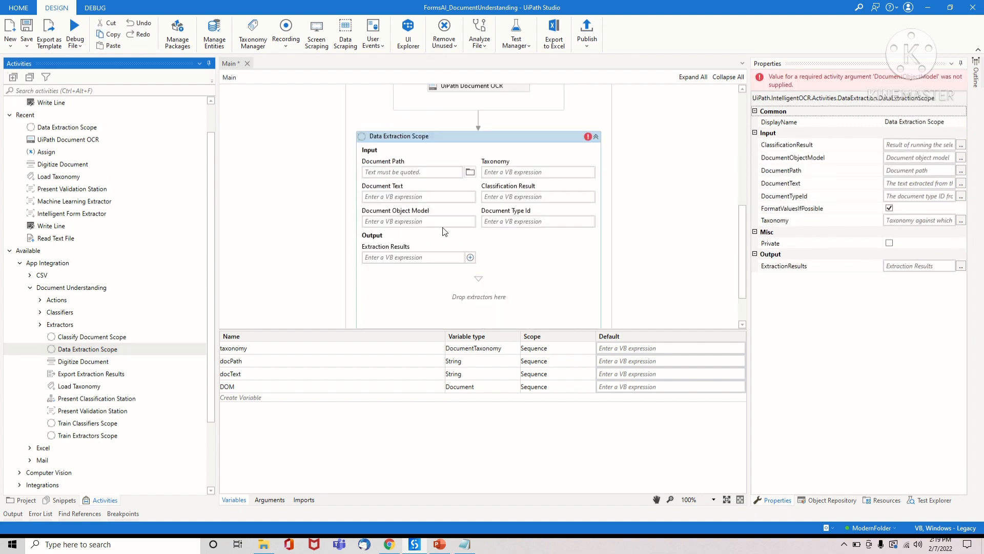
- Enter docPath, docText and DOM as the scope's Document Path, Text and Object Model
left_click(431, 172)
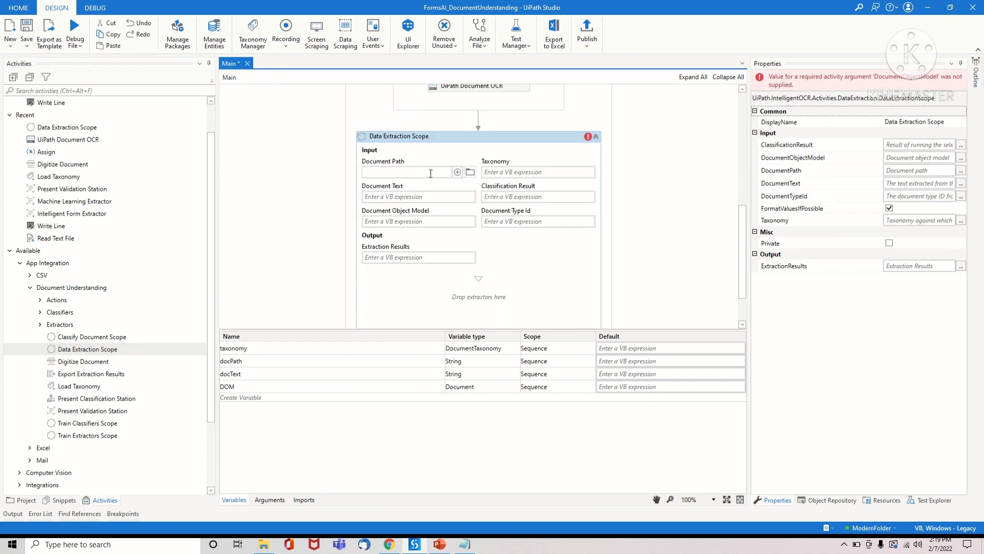
type("docPath")
left_click(416, 197)
type("docText")
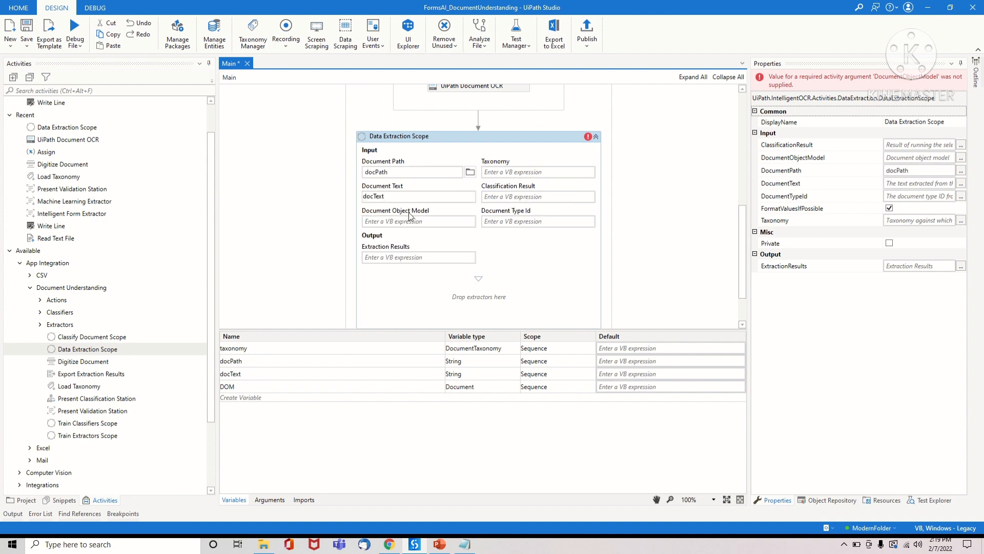
left_click(408, 220)
type("DOM")
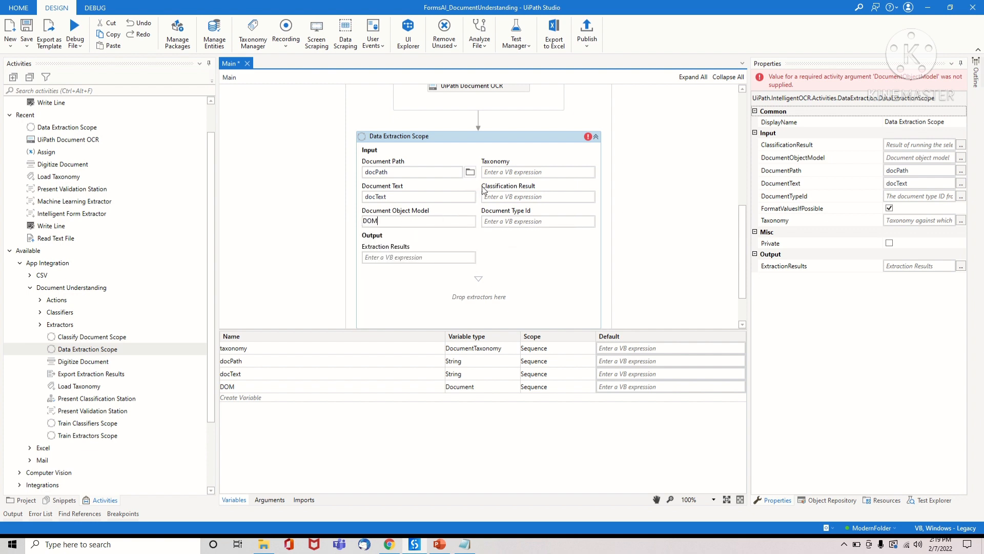
- Set taxonomy as the scope's Taxonomy input
left_click(496, 171)
type("tx")
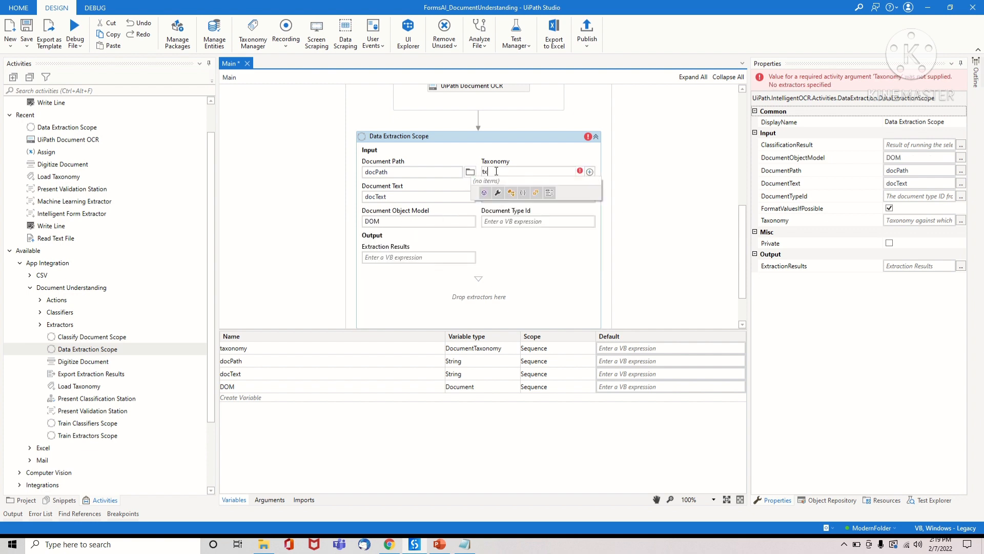
key("BackSpace")
key("Return")
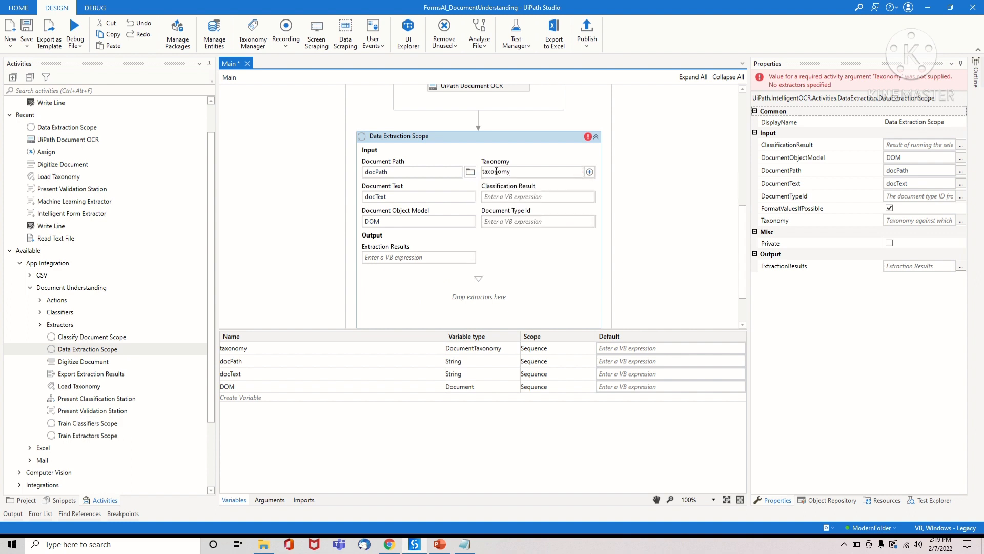
left_click(512, 197)
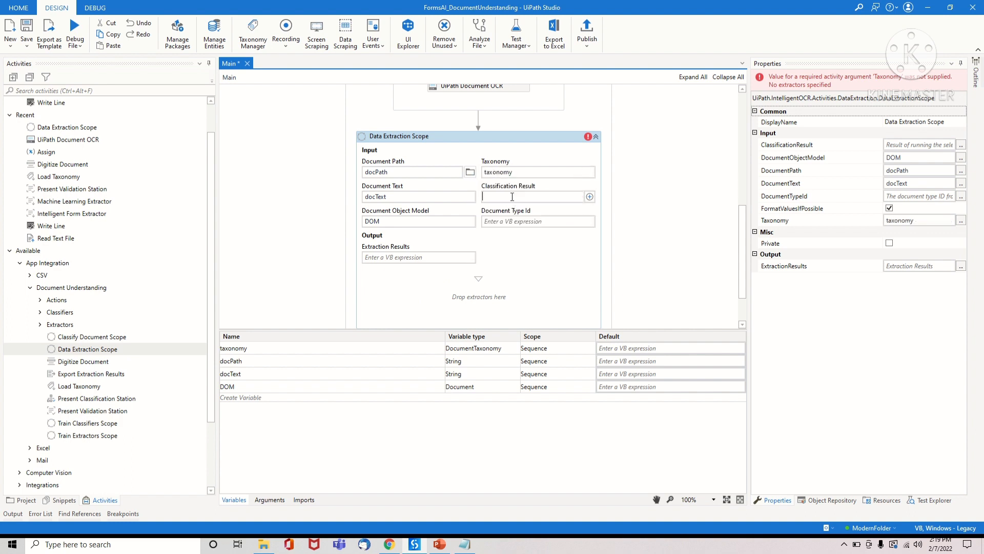
left_click(522, 222)
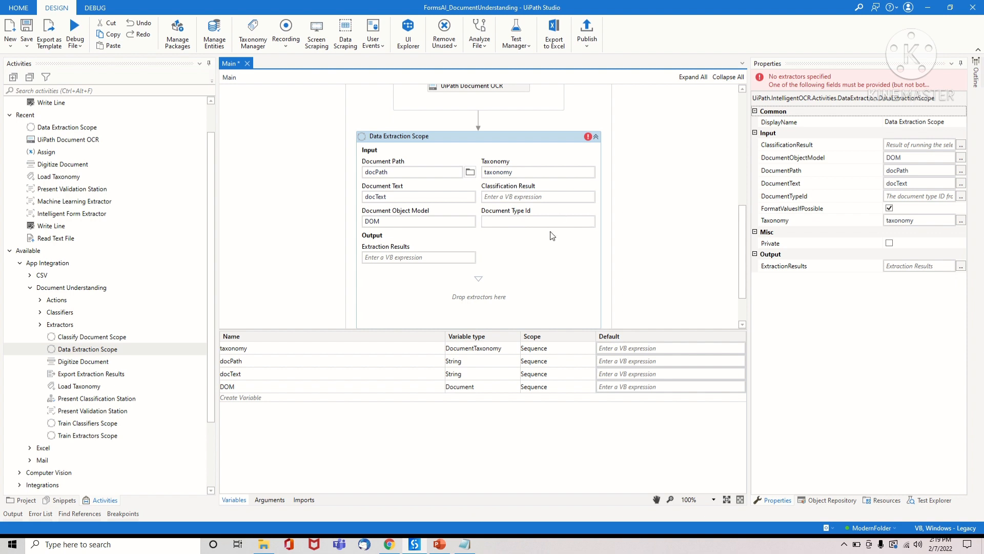
left_click(589, 221)
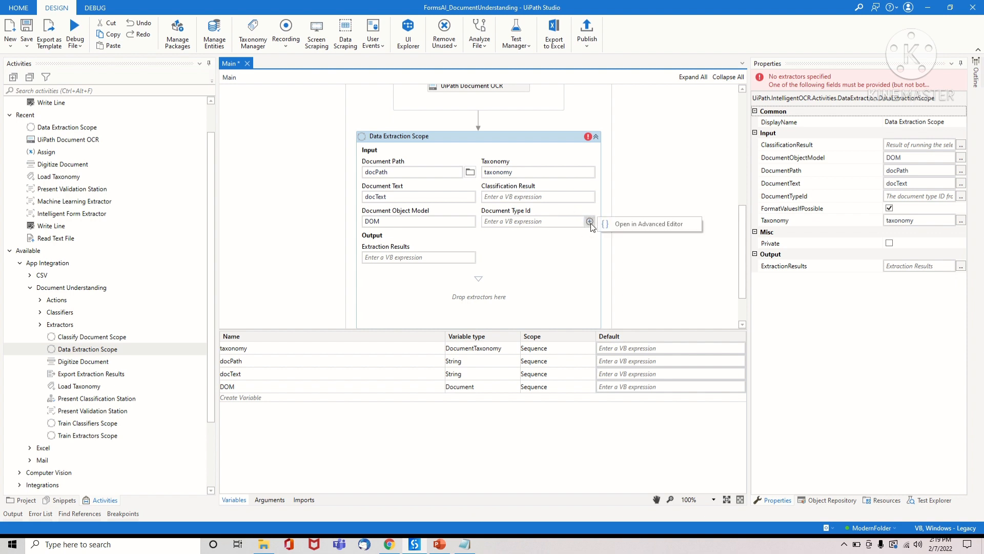
- Enter "FormsAI.Finance.4506T", quoted, as the Document Type Id in the expression editor
left_click(631, 224)
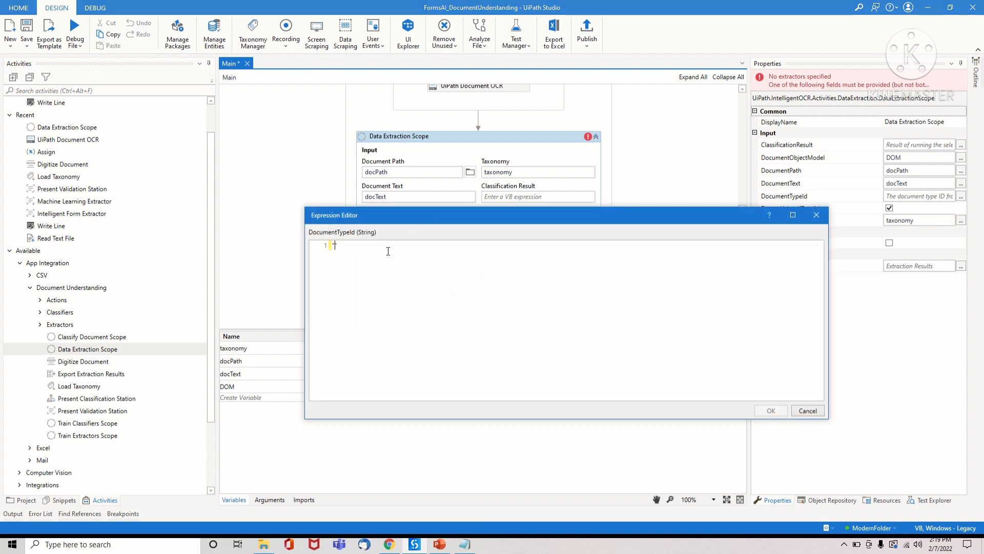
key("ctrl+a")
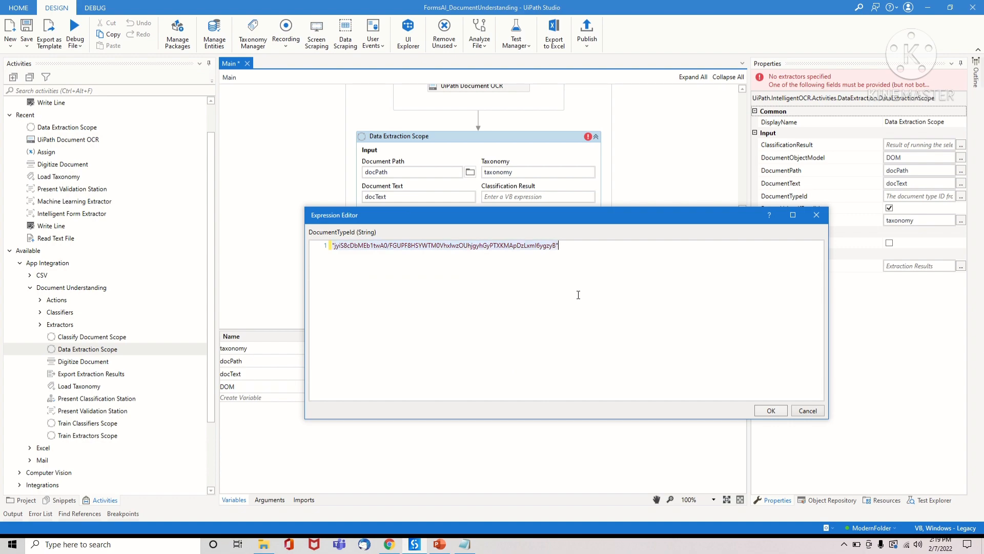
key("BackSpace")
left_click(463, 544)
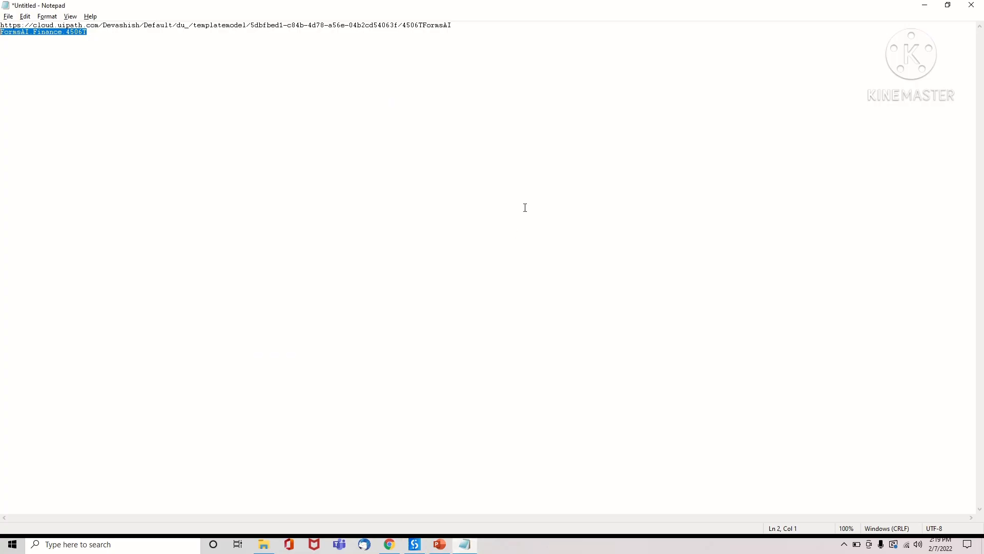
left_click(101, 39)
left_click_drag(99, 36, 1, 35)
key("ctrl+c")
key("alt+Tab")
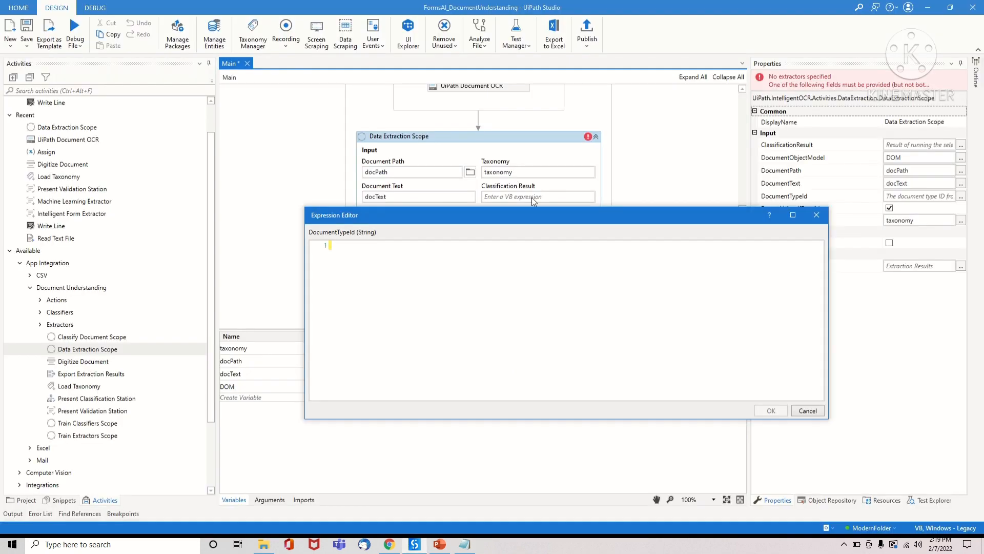
type("\"")
key("ctrl+v")
left_click(775, 411)
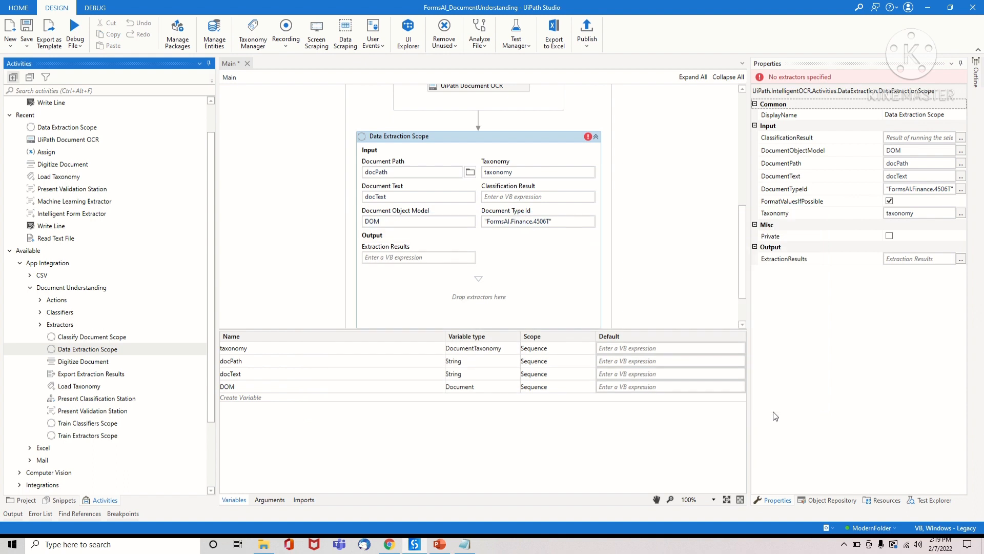
- Create an extractedResults variable for Extraction Results and drop a Machine Learning Extractor into the scope
left_click(406, 259)
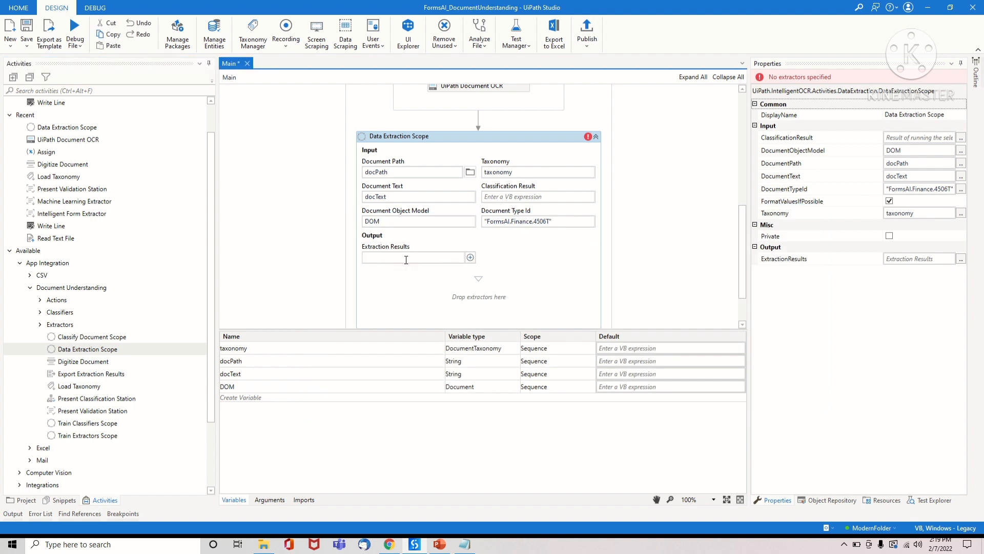
key("ctrl+k")
type("e")
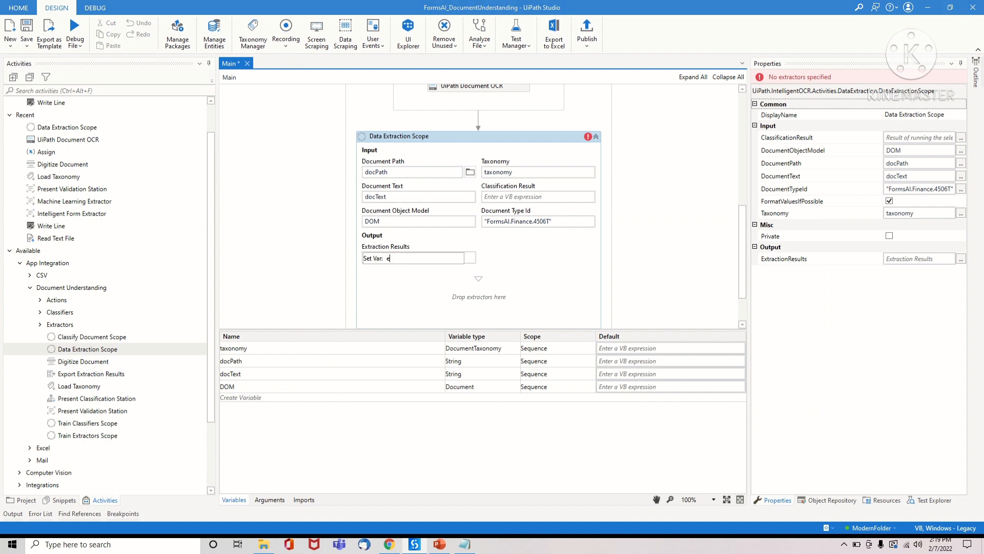
type("xtractedResults")
key("Return")
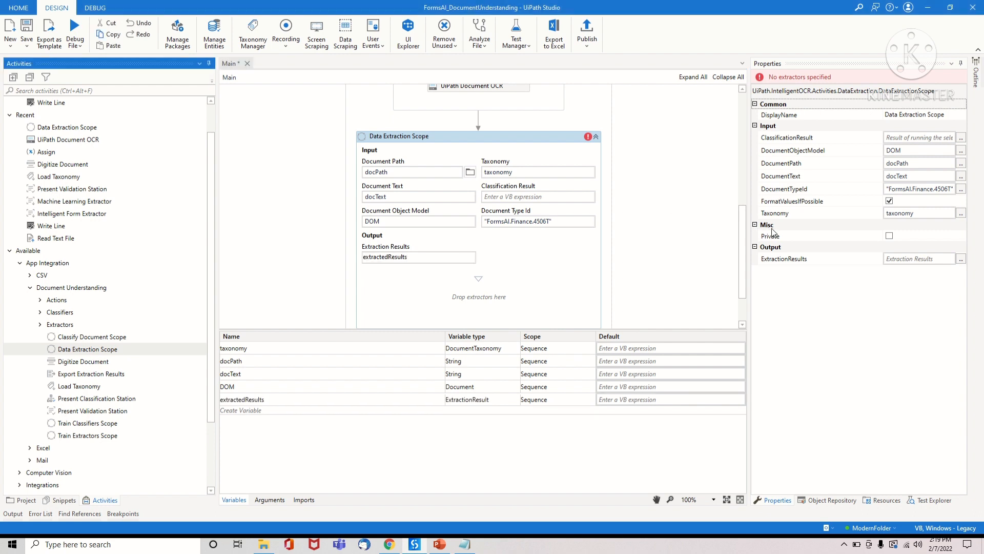
left_click_drag(739, 231, 737, 253)
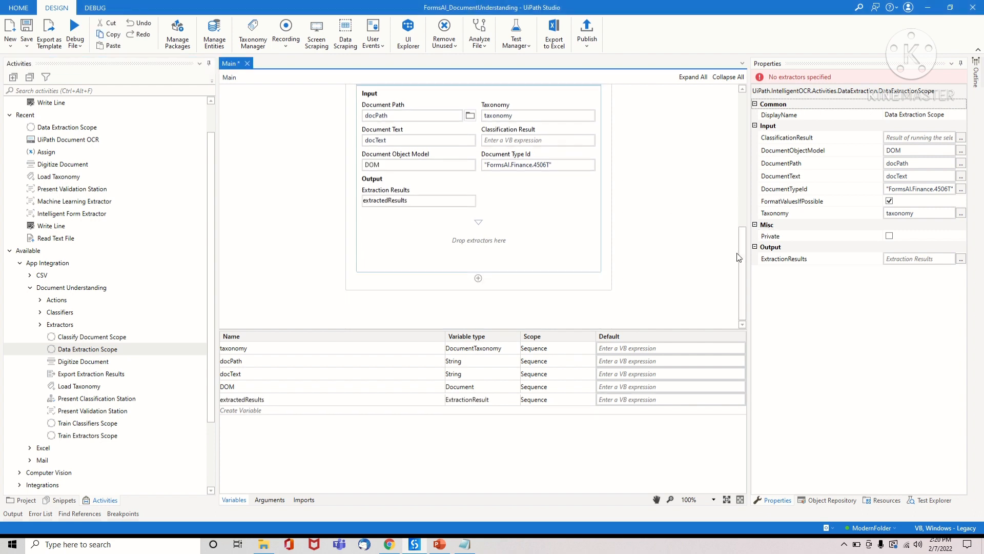
left_click(40, 324)
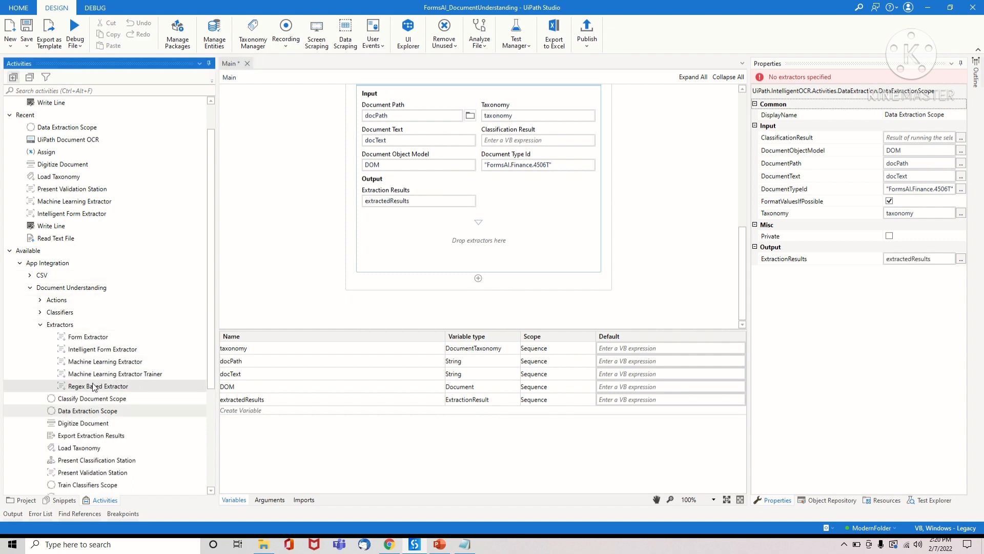
left_click_drag(97, 362, 481, 230)
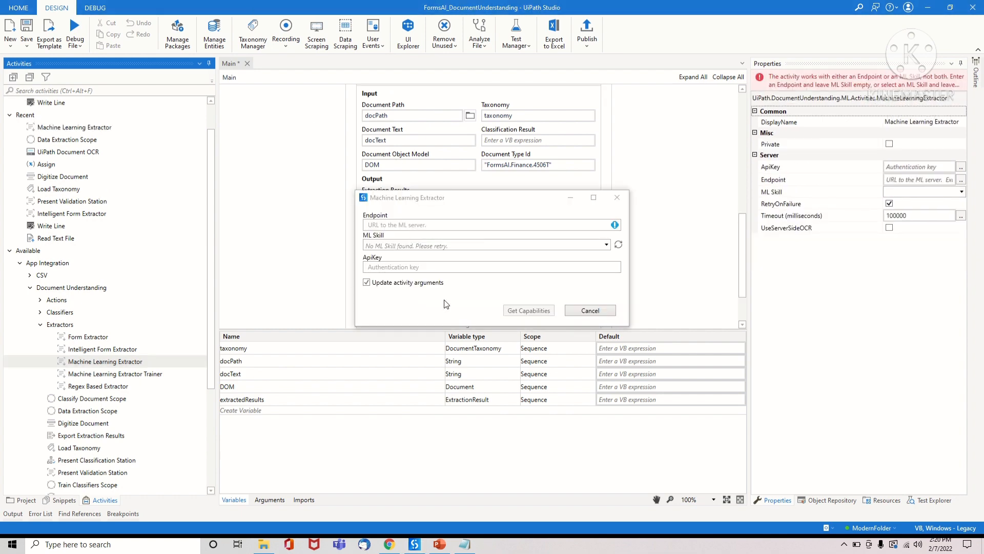
- Paste the ML skill endpoint URL from the Notepad note into the extractor's endpoint field
key("alt+Tab")
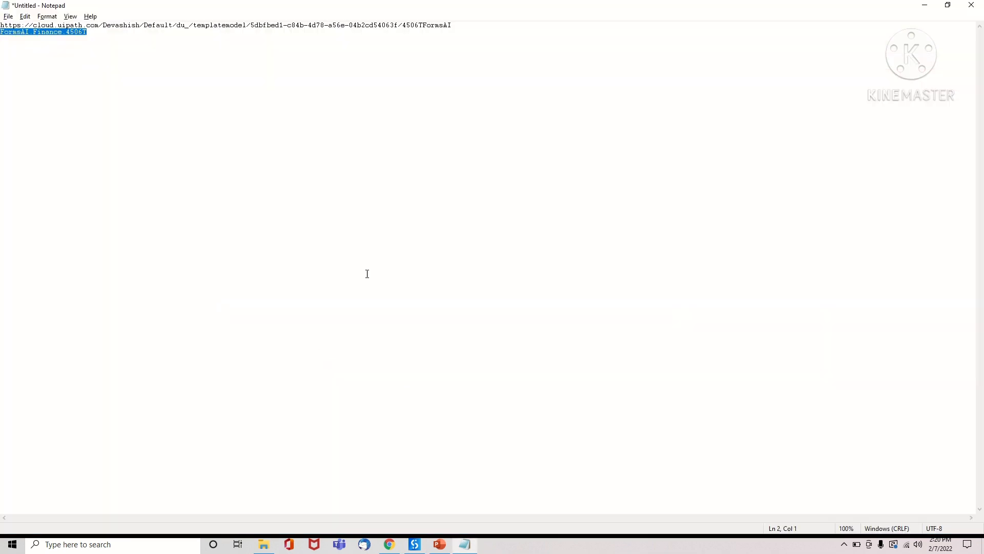
left_click(463, 27)
left_click_drag(462, 28, 1, 23)
left_click(1, 28)
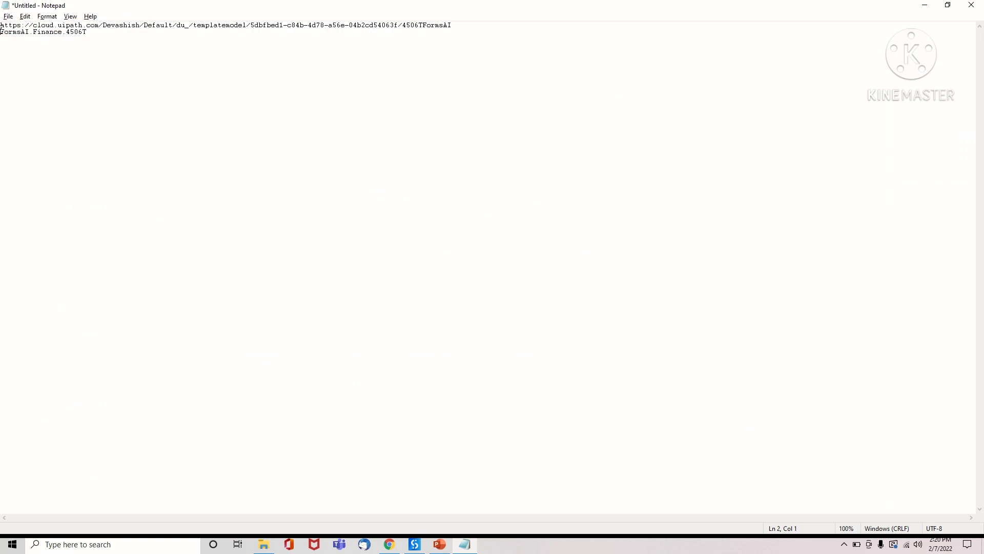
left_click_drag(461, 28, 3, 25)
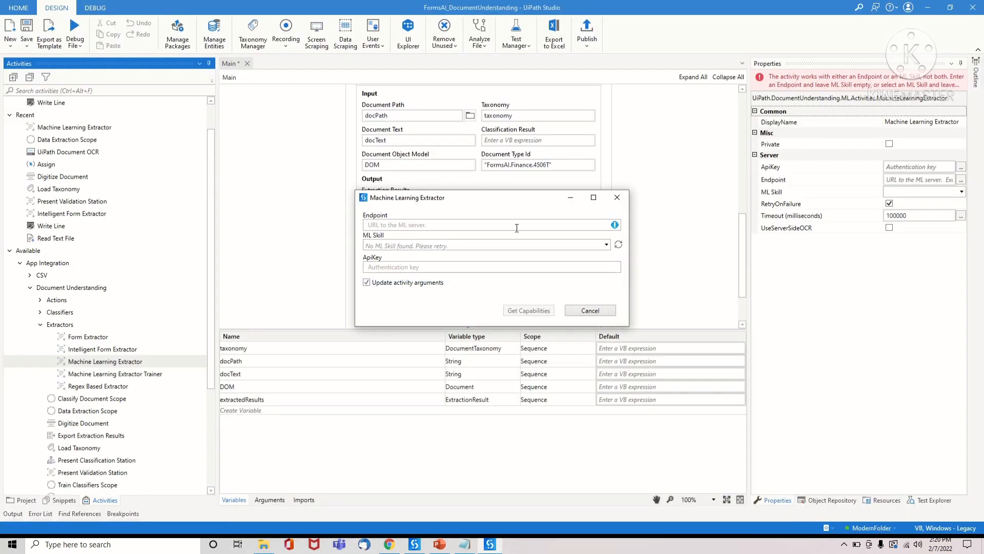
left_click(504, 226)
key("ctrl+v")
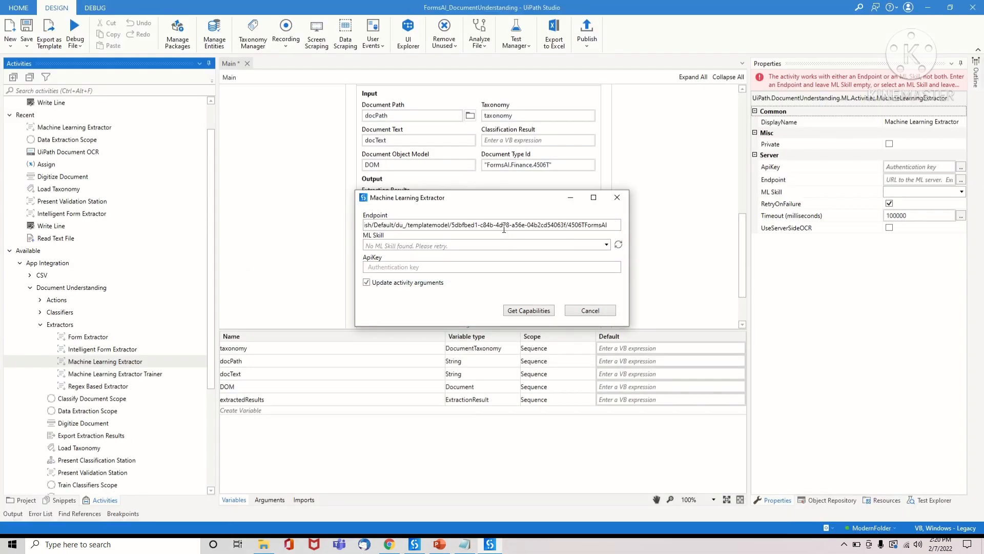
- Enter the quoted API key in ApiKey and fetch the skill's capabilities
left_click(430, 265)
key("alt+Tab")
key("alt+Tab")
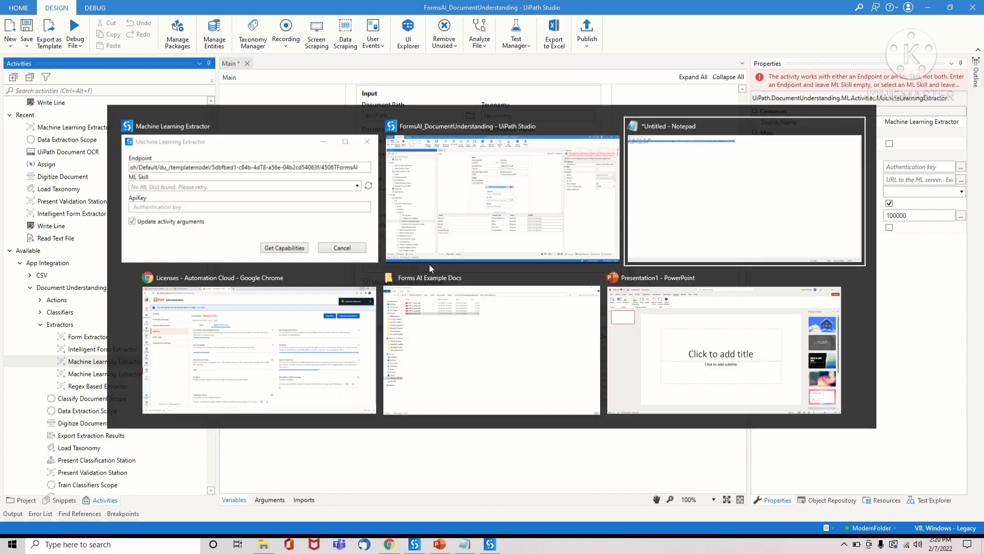
key("alt+Down")
key("alt+Left")
key("alt+Left")
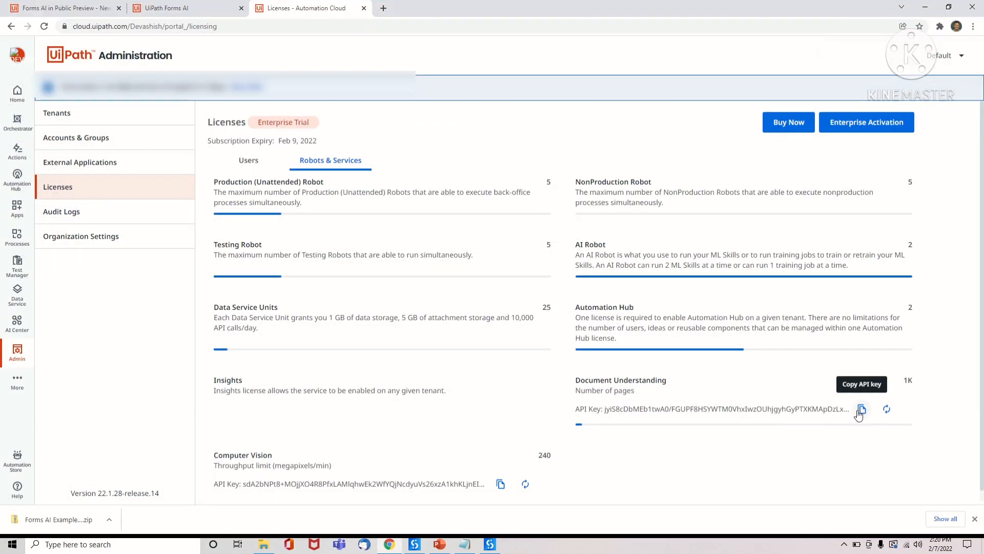
key("alt+Tab")
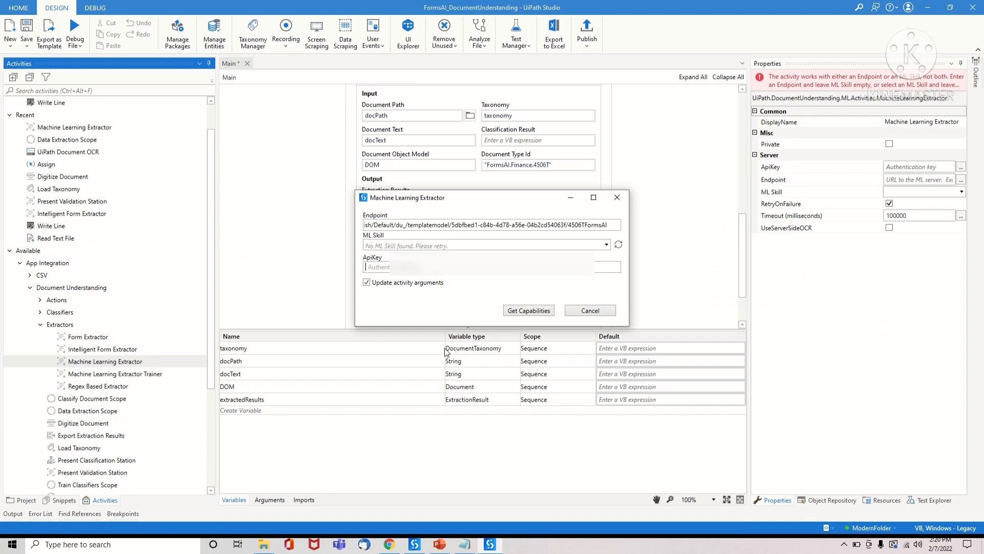
left_click(405, 267)
key("ctrl+v")
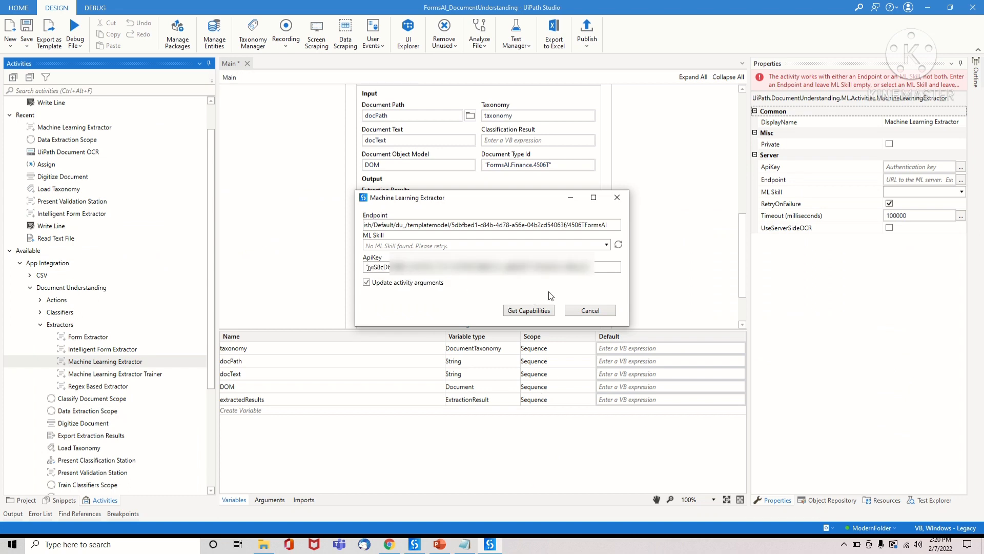
key("ctrl+a")
type("\"")
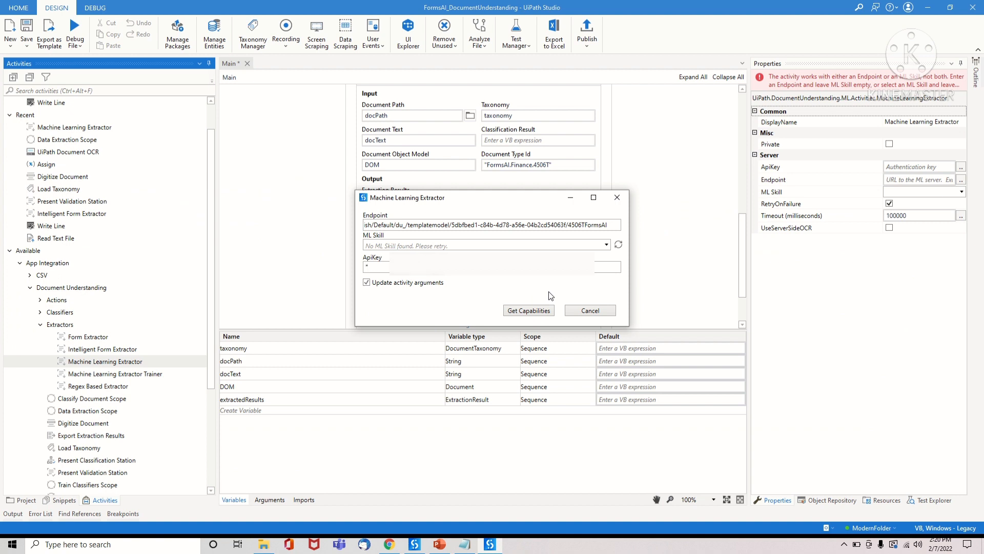
key("ctrl+v")
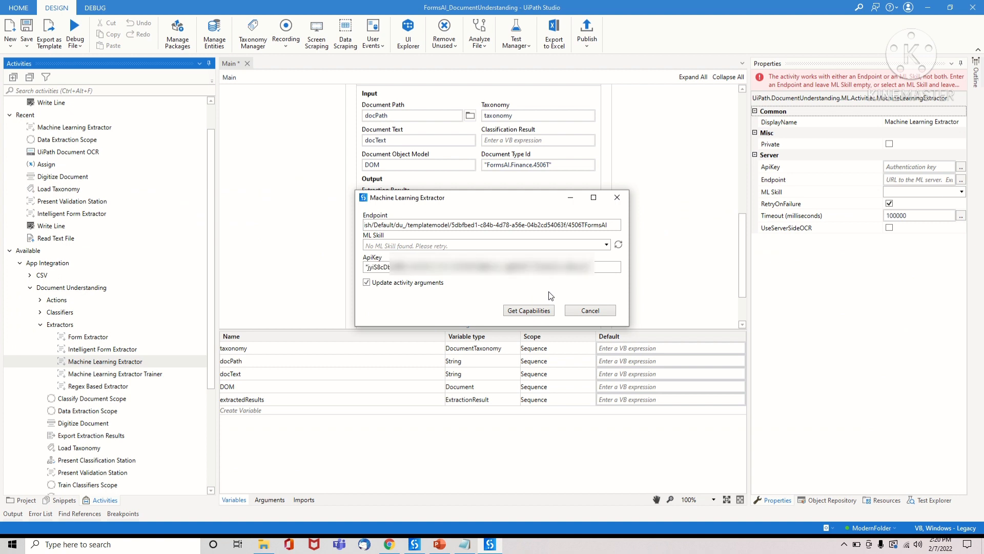
left_click(543, 312)
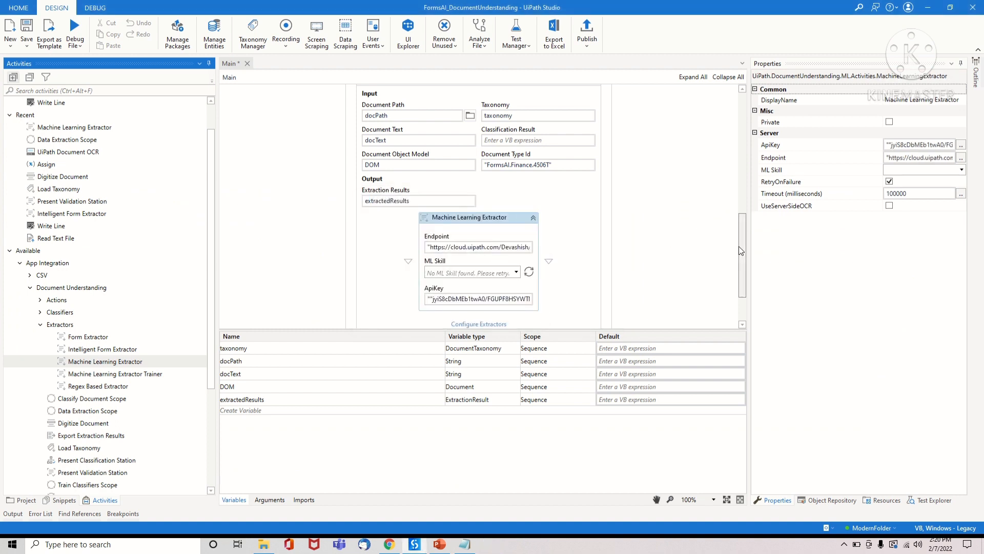
left_click_drag(739, 246, 737, 117)
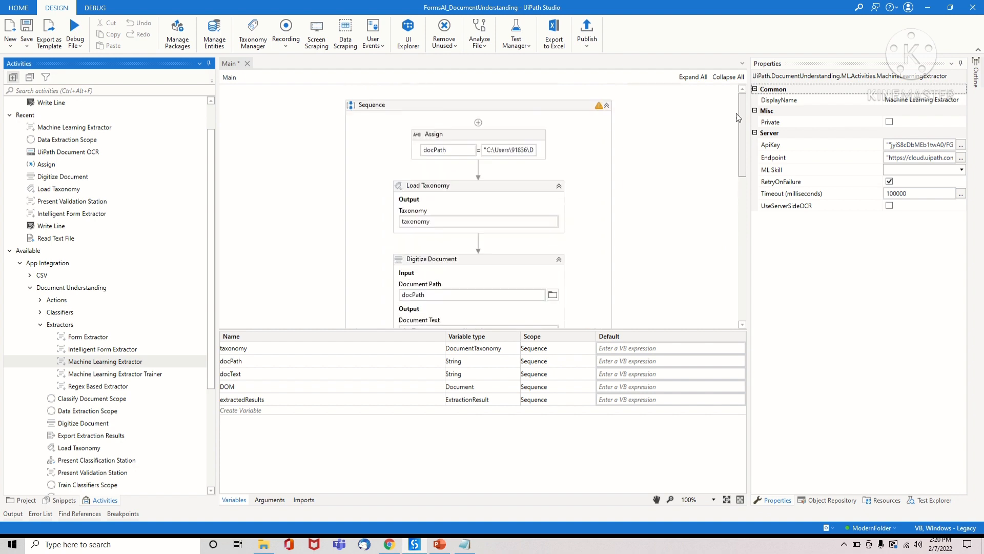
scroll(729, 195, "down", 6)
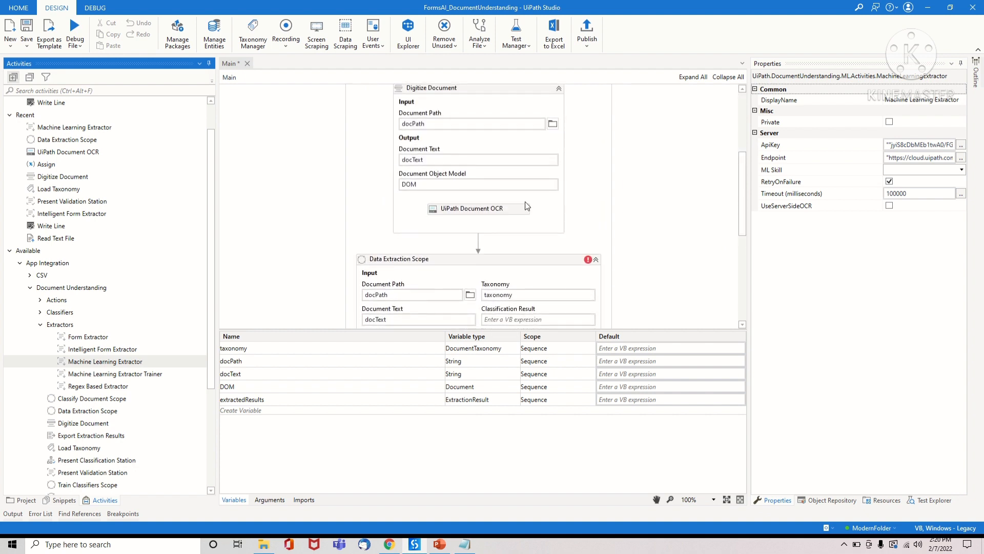
left_click(520, 208)
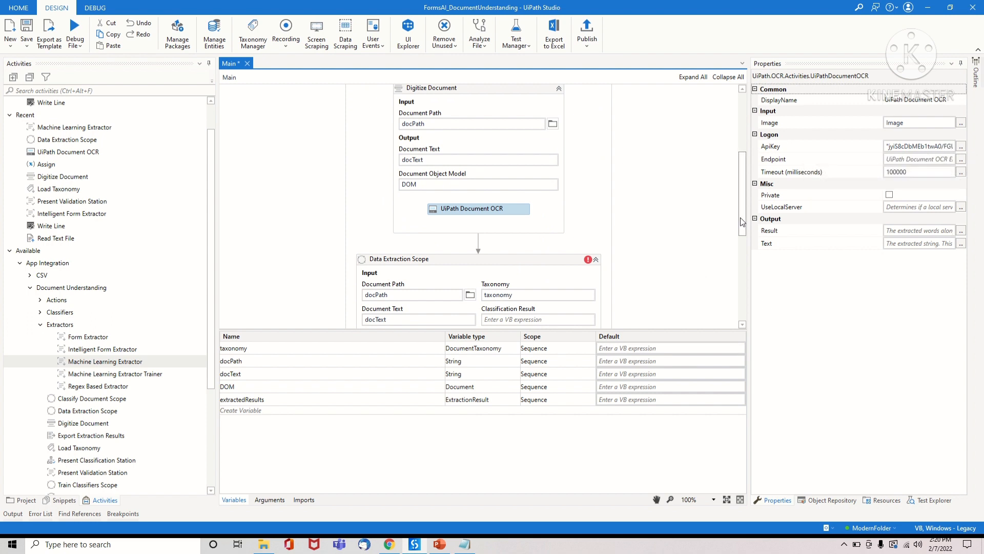
scroll(725, 307, "down", 5)
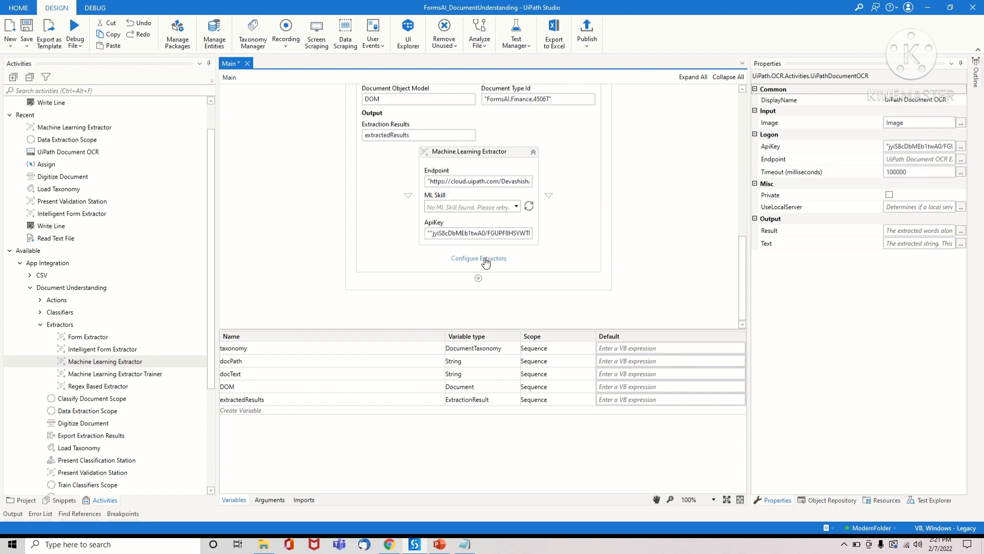
left_click(485, 263)
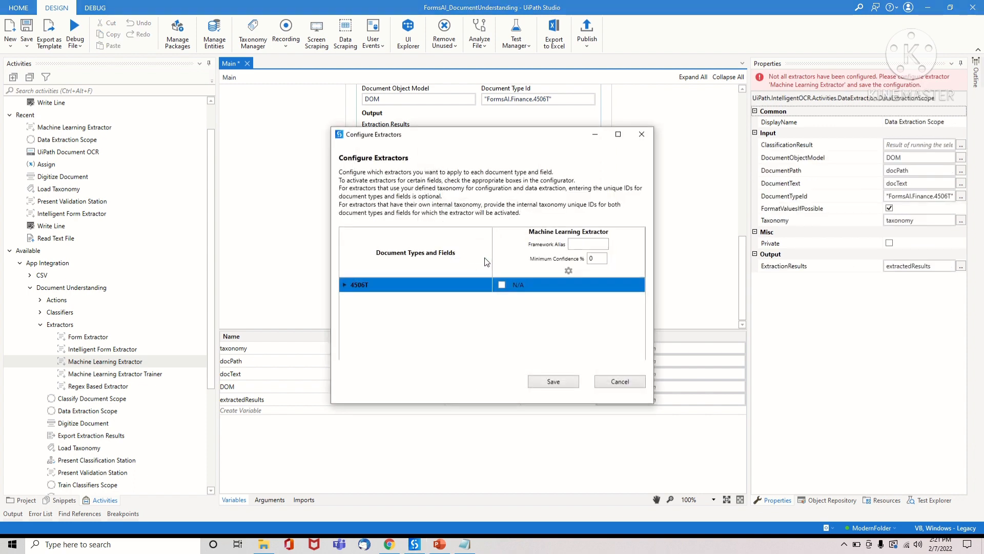
- Enable the extractor for all 4506T fields and map name to name-shown-on-tax-return
left_click(344, 285)
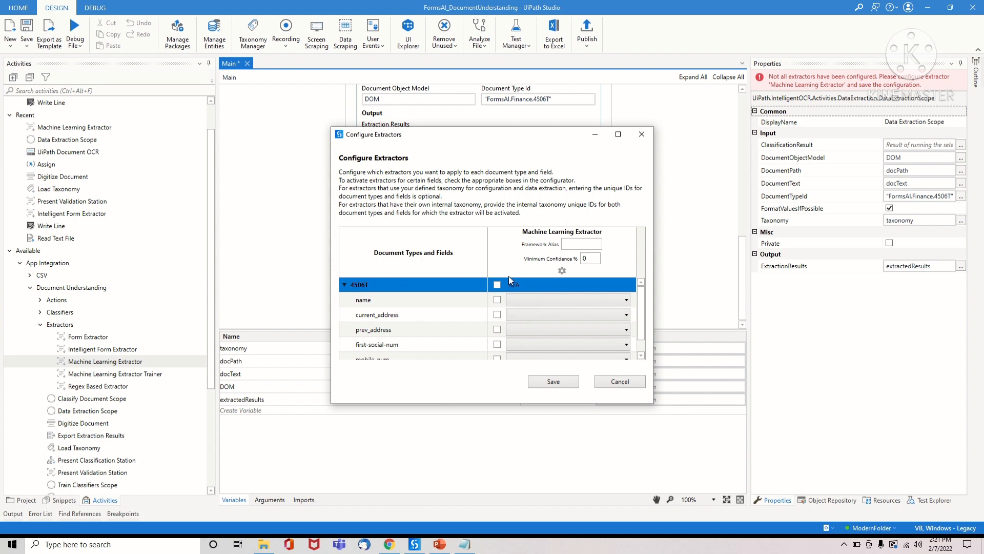
left_click(497, 284)
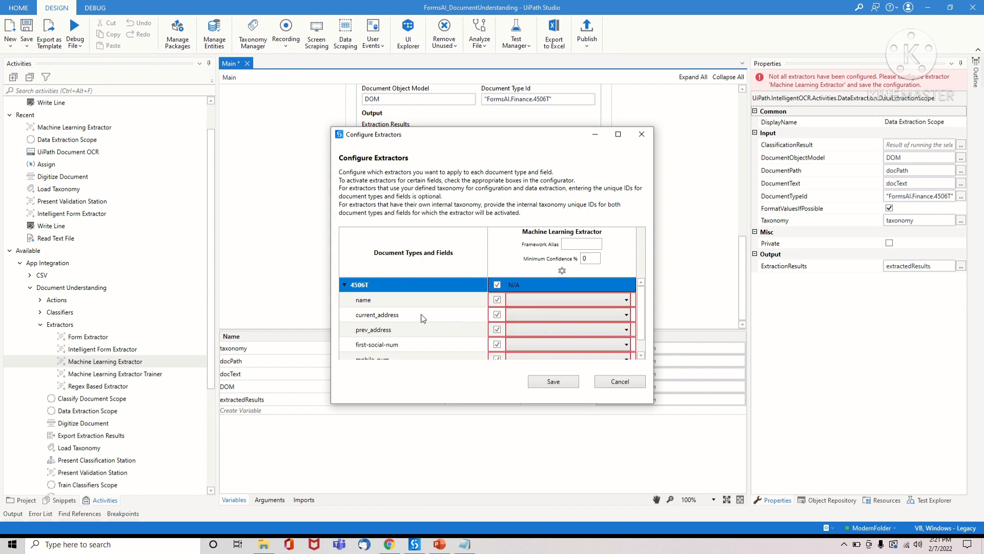
left_click(528, 299)
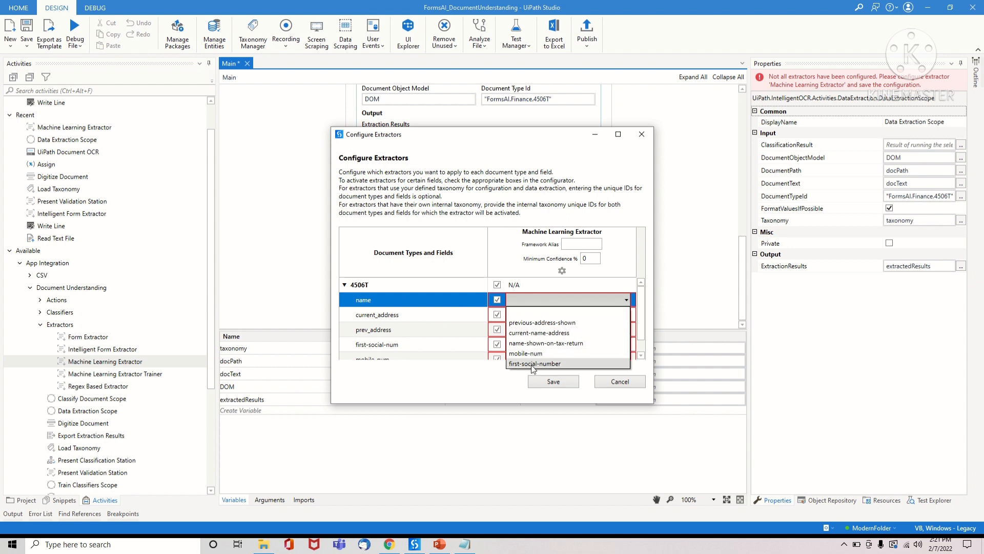
left_click(527, 303)
left_click(534, 342)
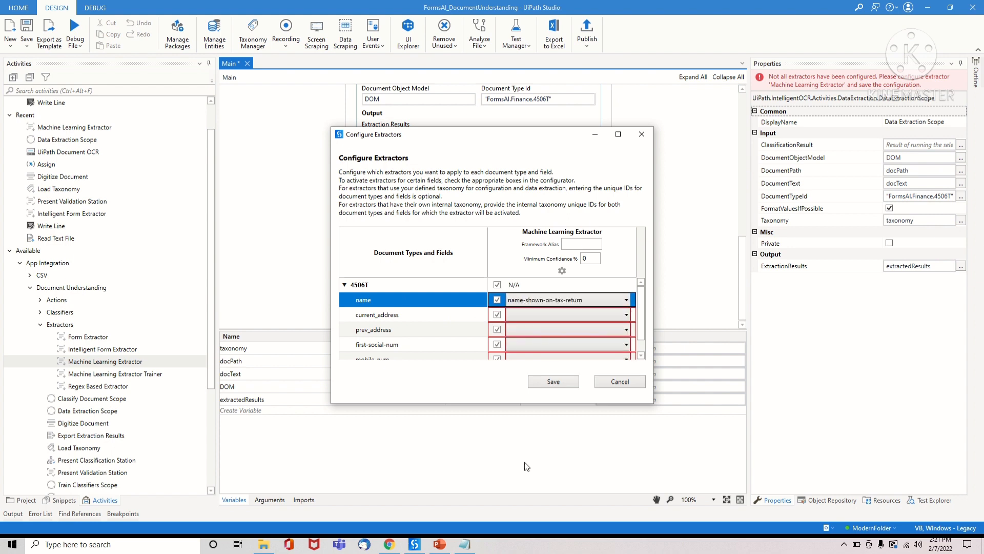
key("alt+Tab")
- Show the Forms AI 4506-T document in Chrome, with the More menu closed and scrolled to the top
key("alt+Tab")
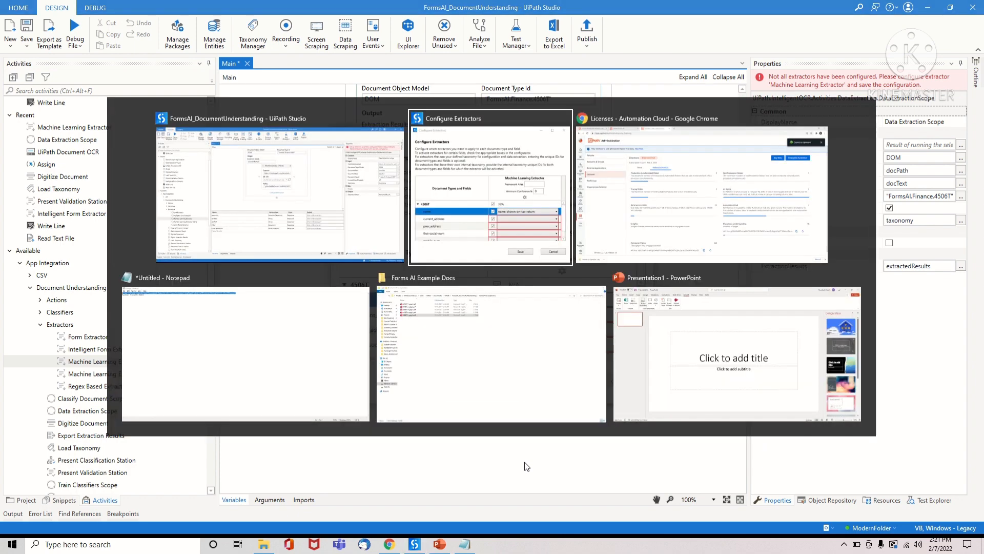
key("alt+Tab")
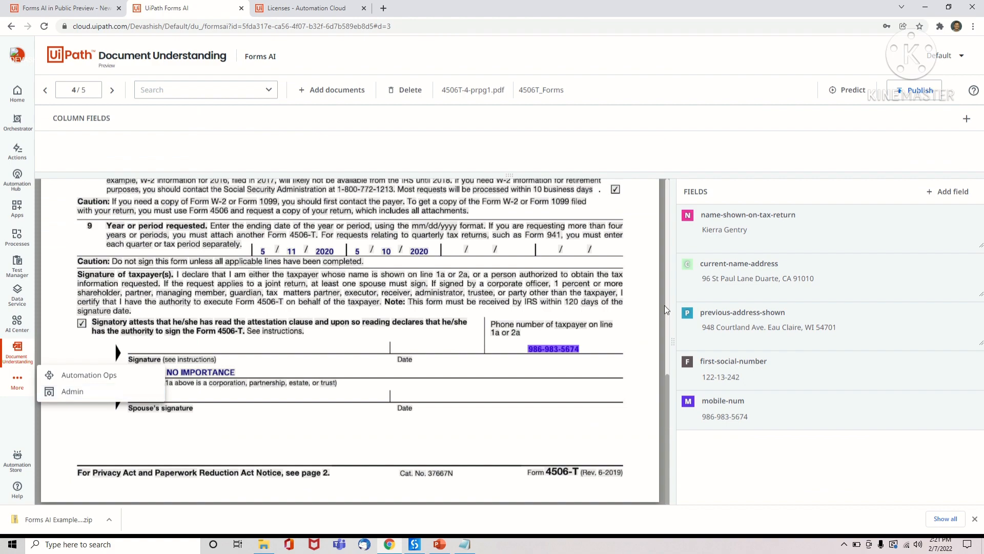
left_click(624, 338)
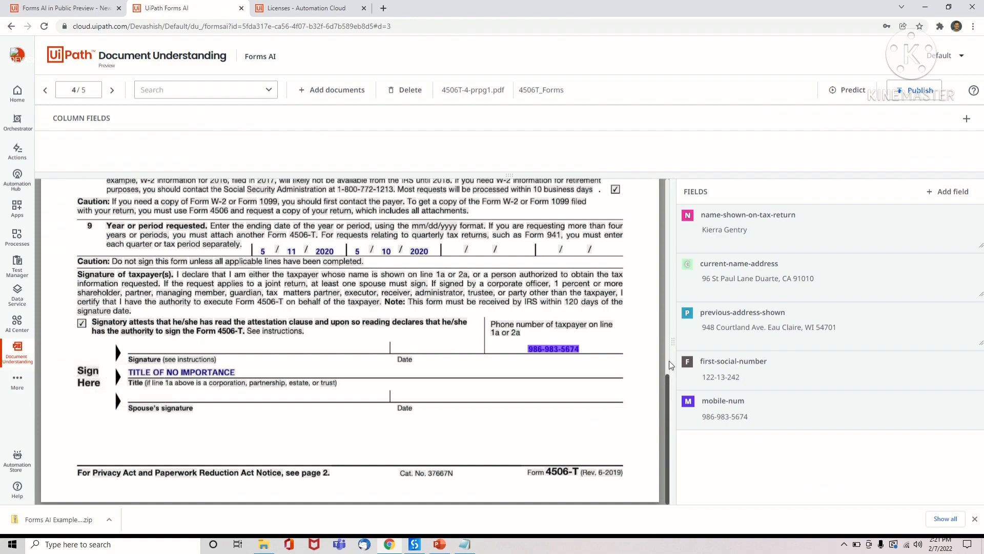
left_click_drag(669, 361, 663, 183)
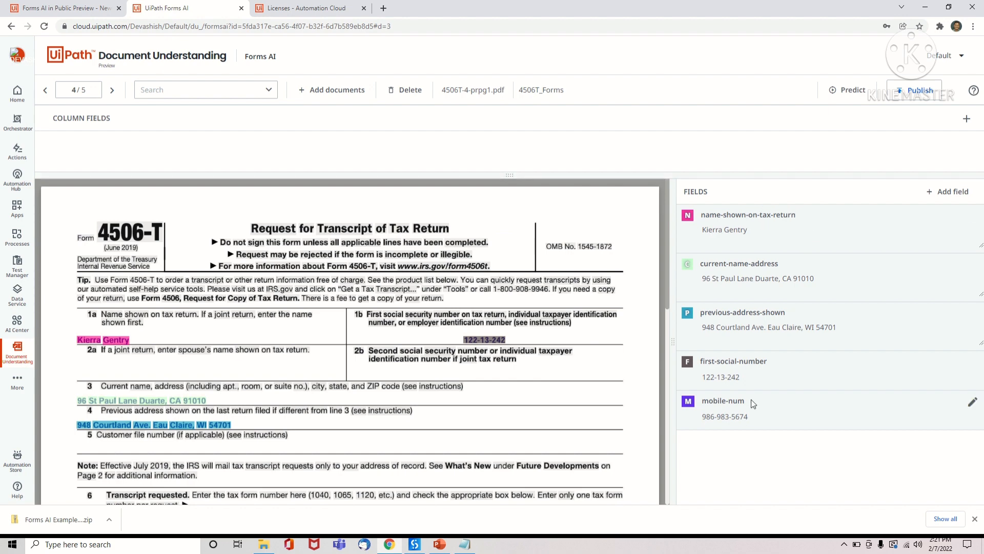
key("alt")
- Map current_address, prev_address, first-social-num, mobile_num to current-name-address, previous-address-shown, first-social-number, mobile-num; save
key("alt+Tab")
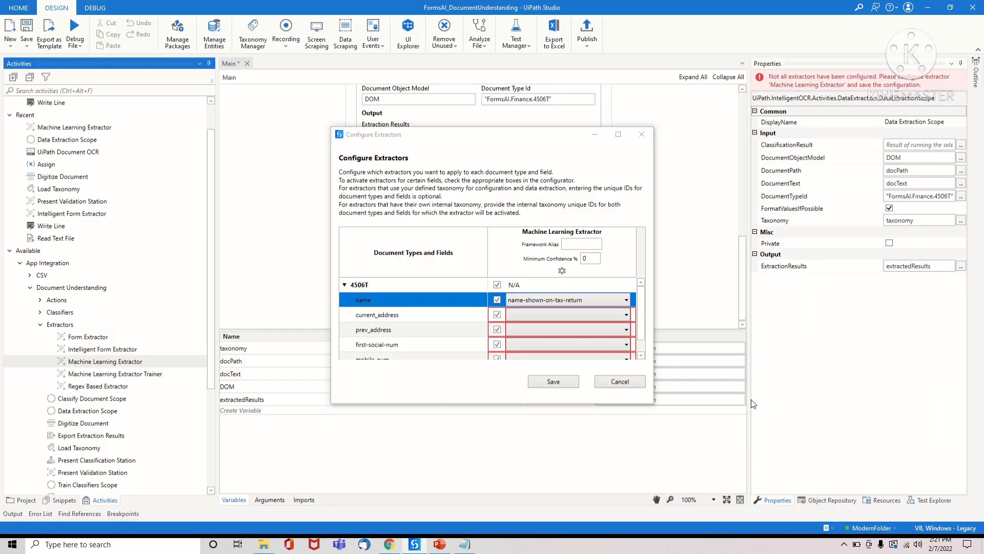
left_click(574, 315)
left_click(559, 347)
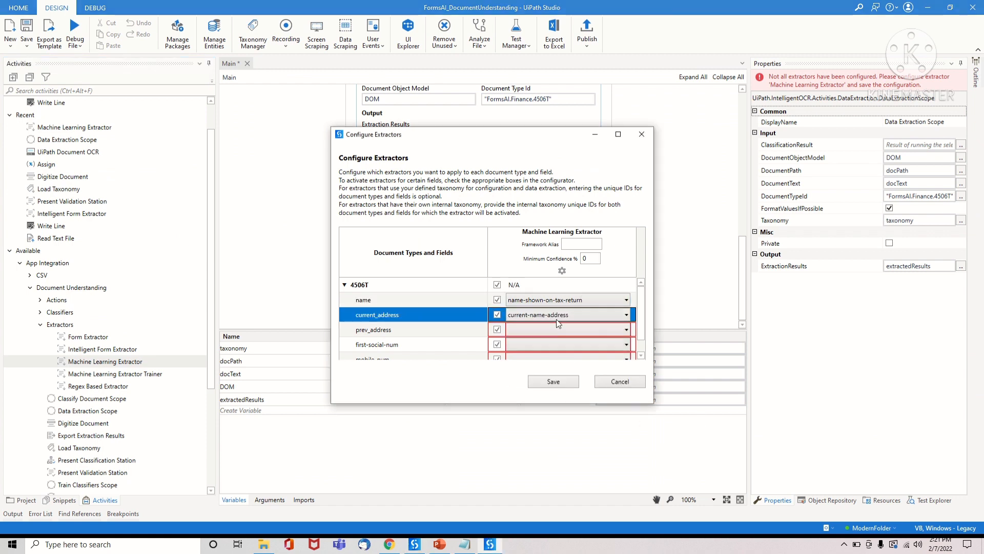
left_click(555, 330)
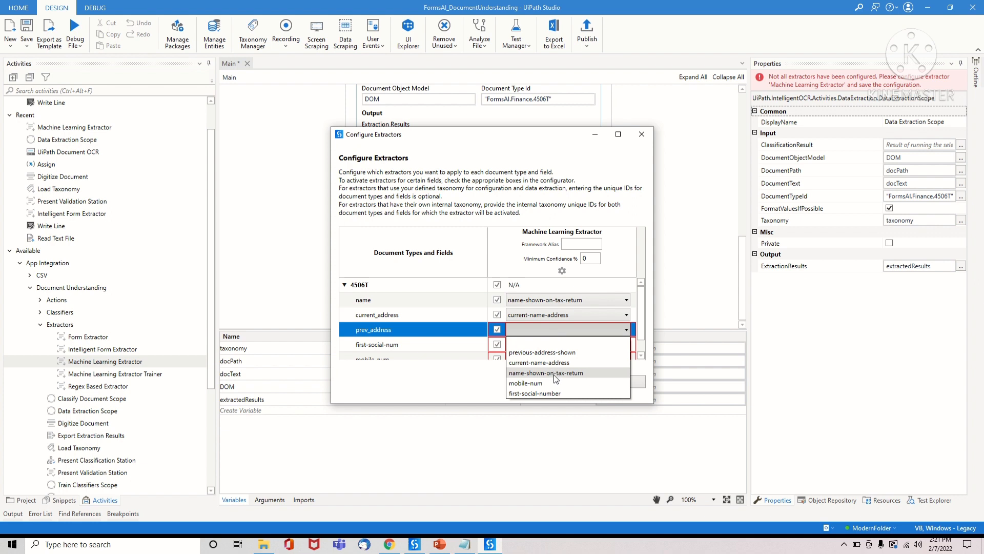
left_click(555, 353)
left_click(544, 344)
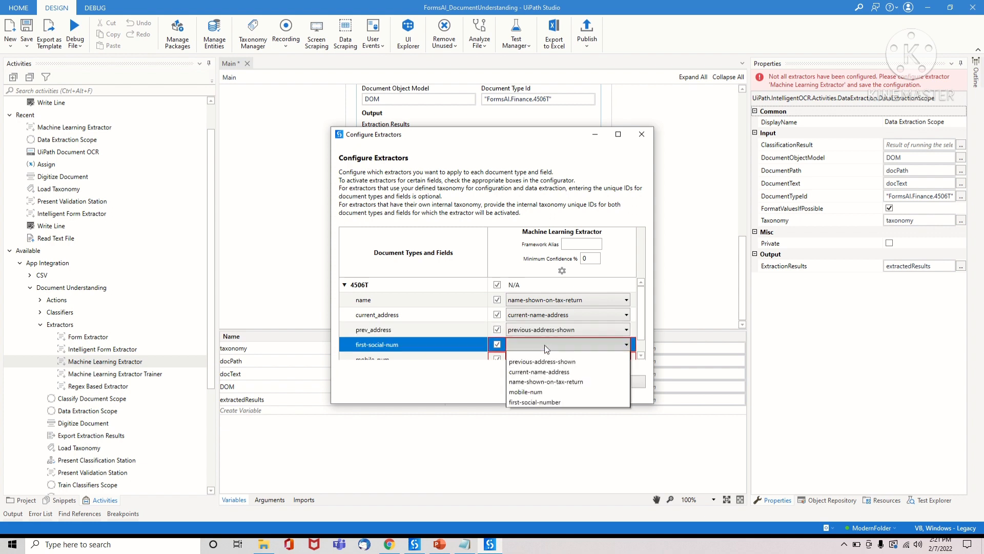
left_click(535, 408)
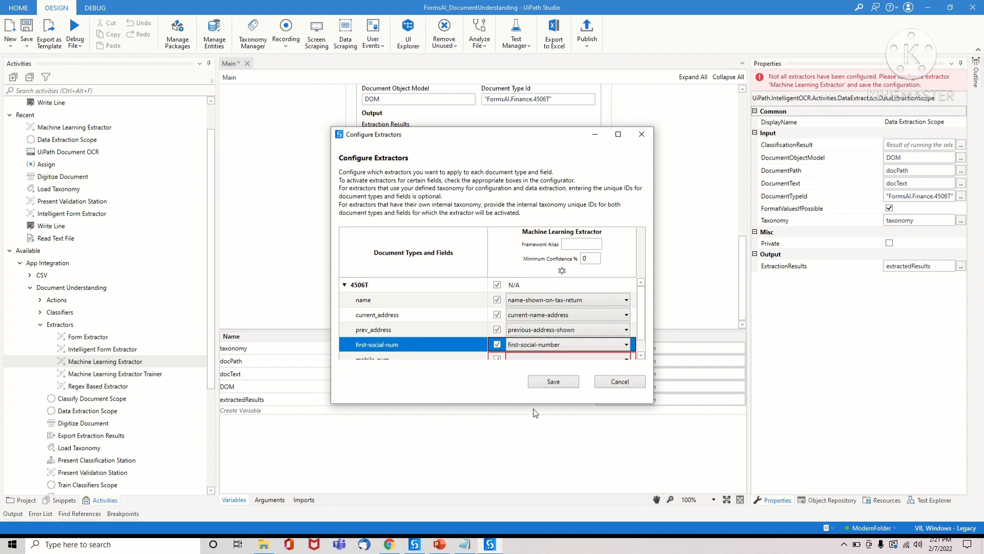
left_click(641, 355)
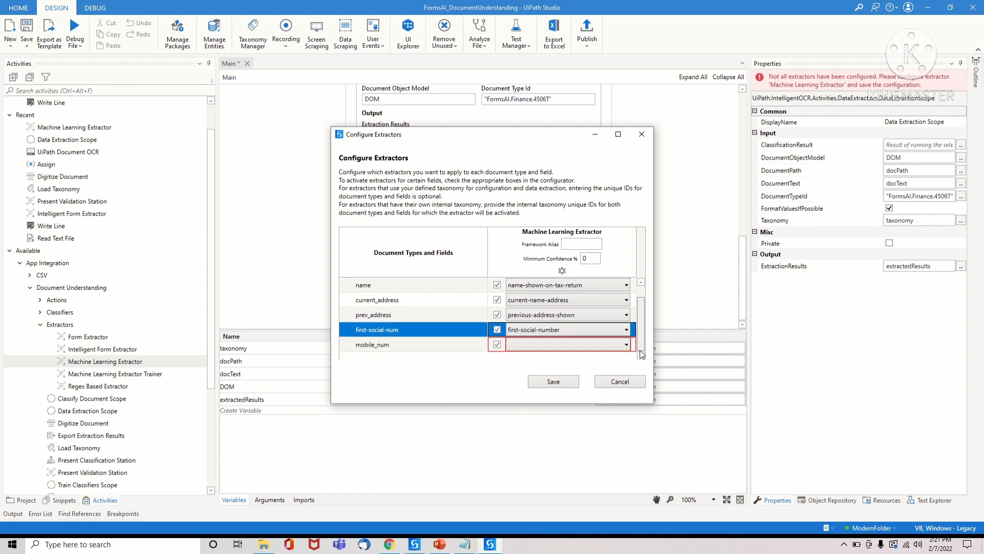
left_click(570, 343)
left_click(550, 398)
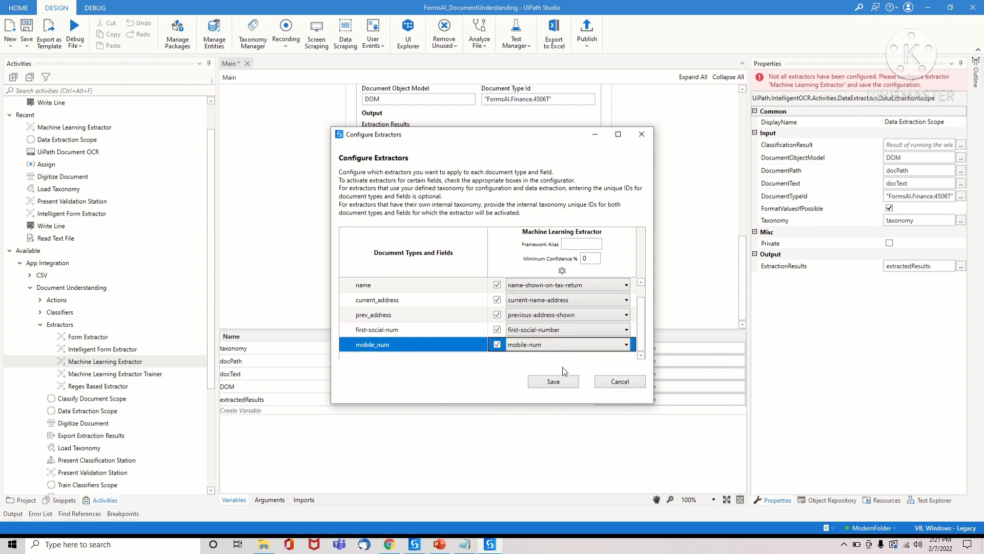
left_click(559, 384)
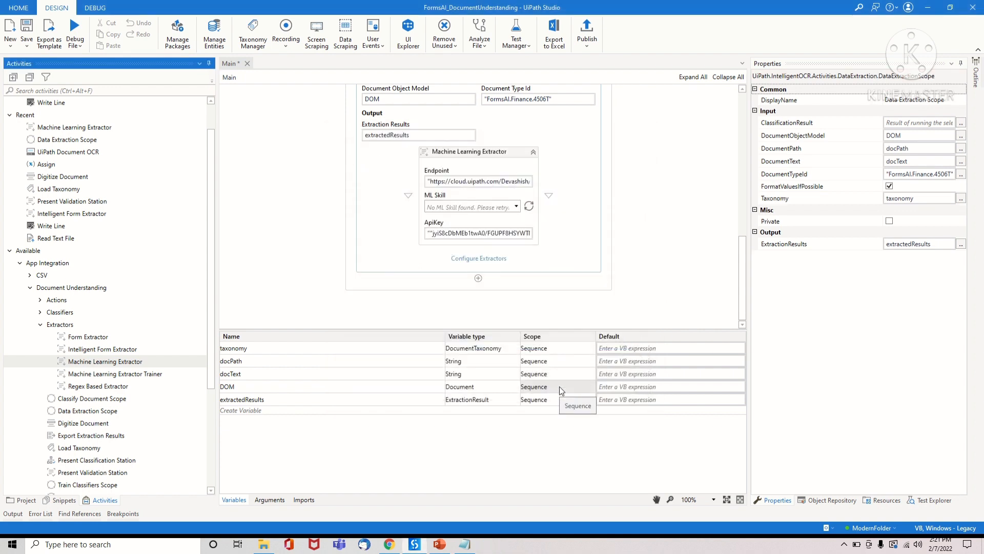
- Save, add a Present Validation Station, and give it docPath, docText and DOM inputs
key("ctrl+s")
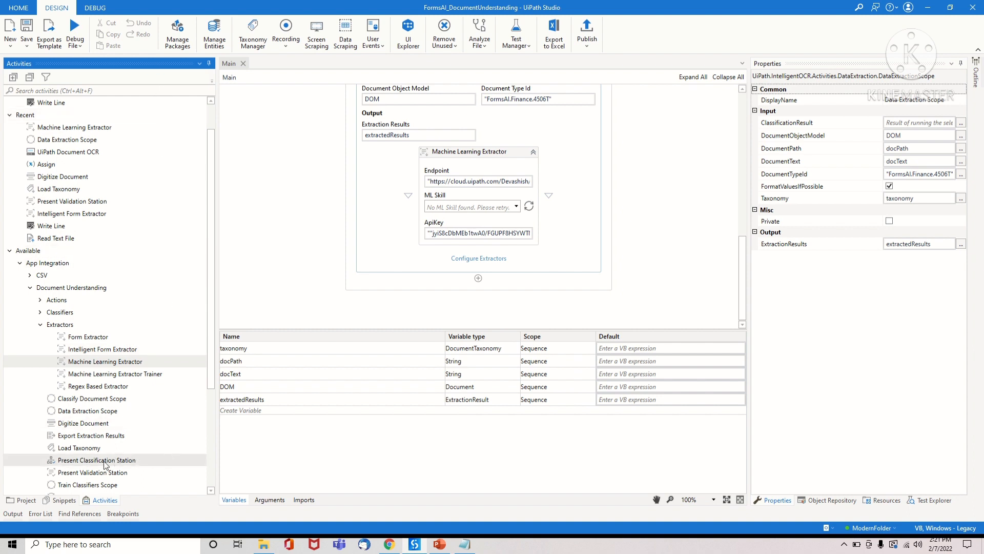
left_click_drag(93, 473, 482, 287)
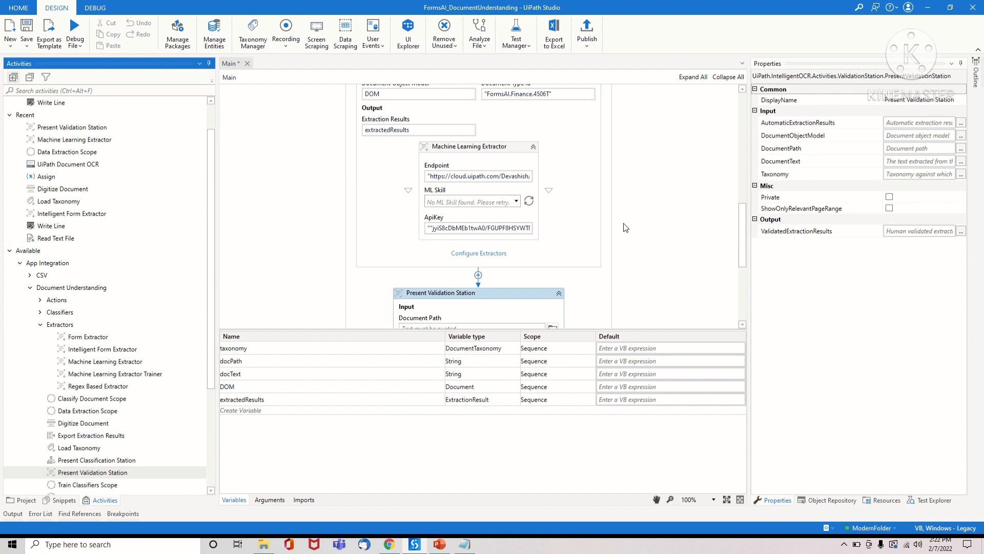
left_click(449, 183)
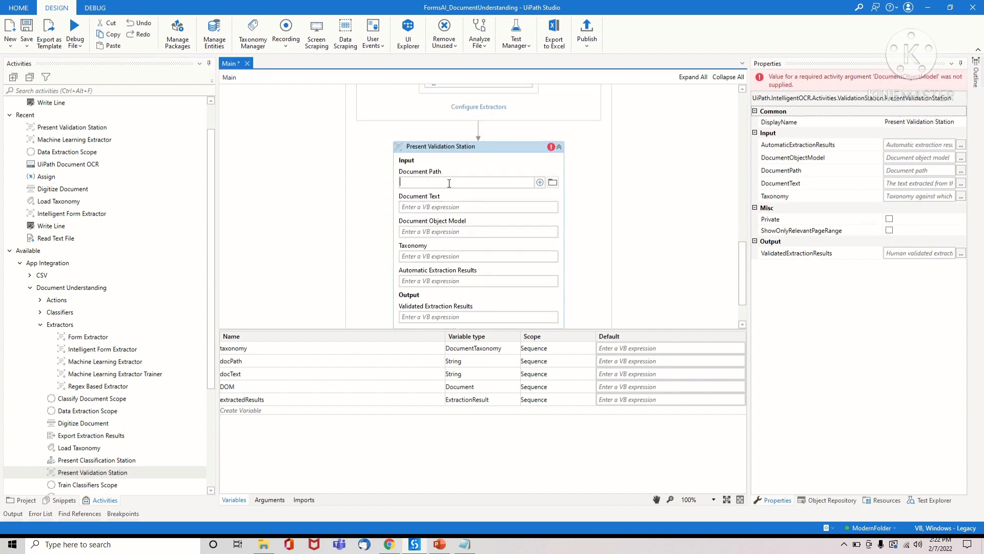
type("docPath")
left_click(439, 207)
type("docText")
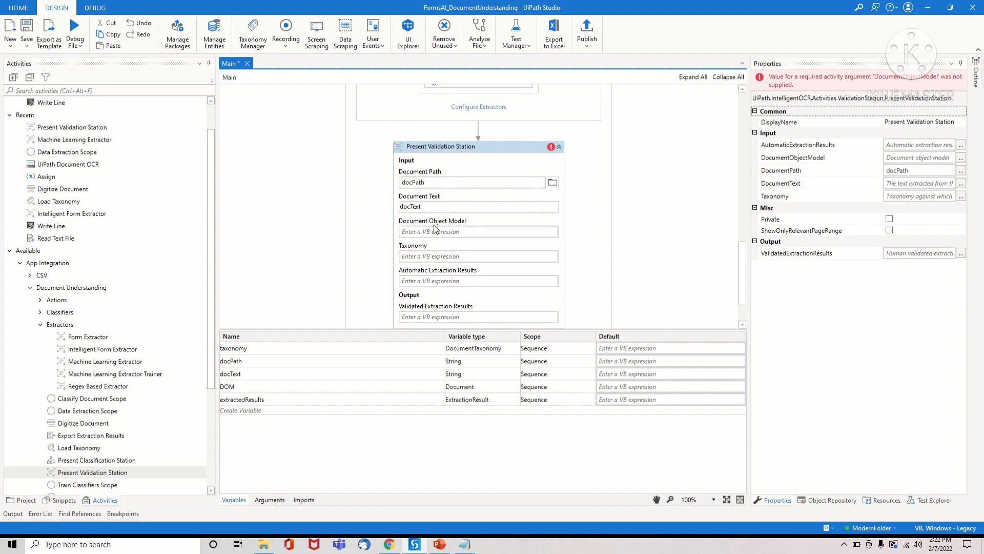
left_click(417, 231)
type("do")
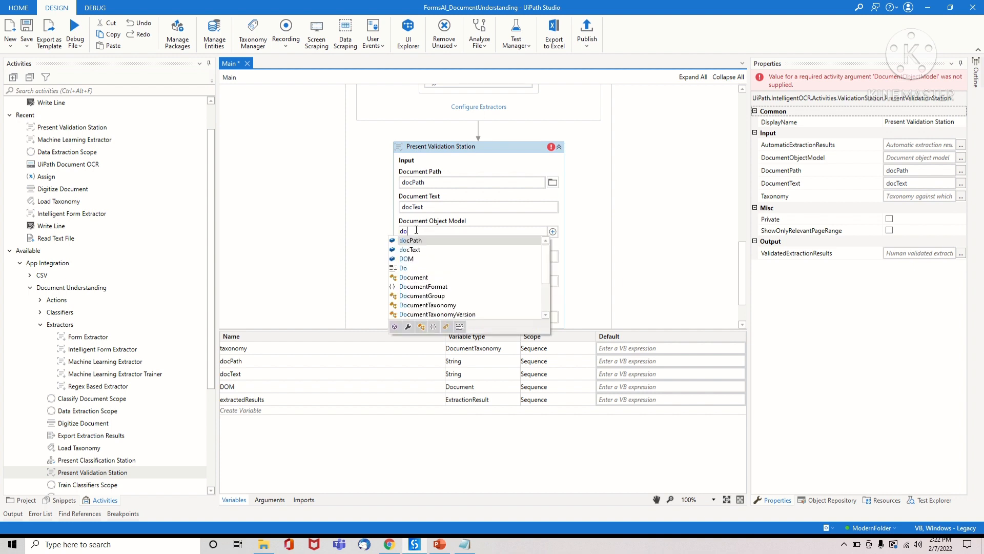
key("Down")
key("Down")
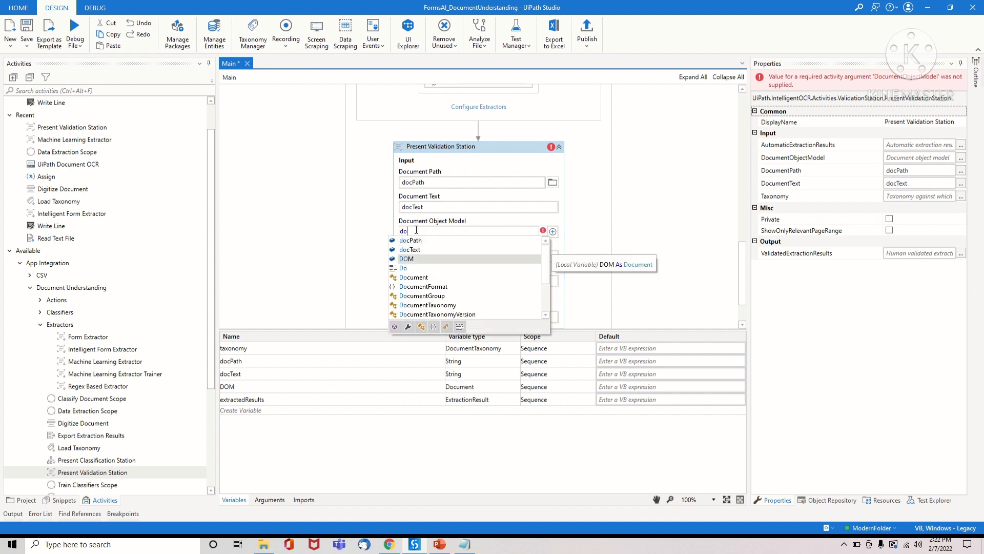
key("Return")
- Set the validation station's Taxonomy to taxonomy and Automatic Extraction Results to extractedResults
left_click(425, 256)
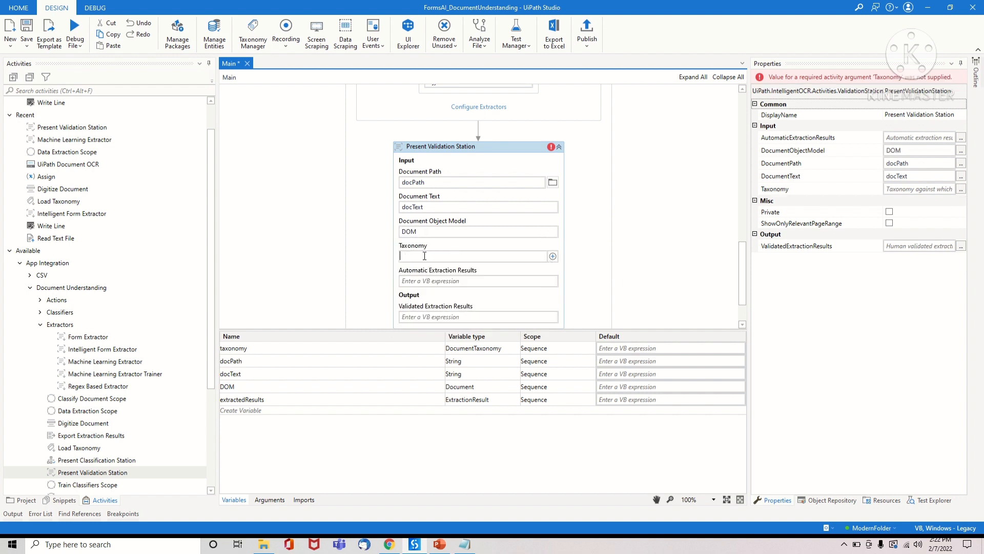
type("taxonomy")
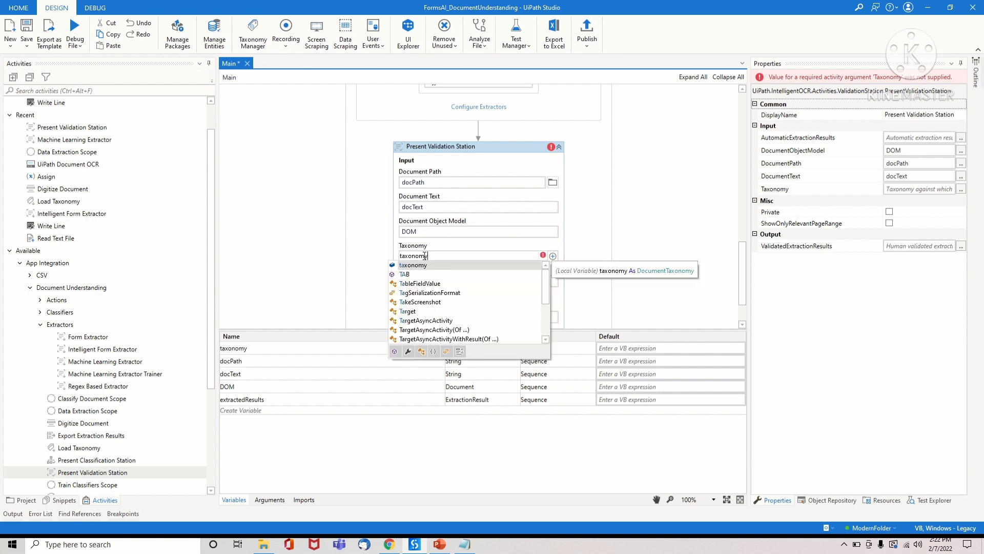
key("Return")
left_click(423, 281)
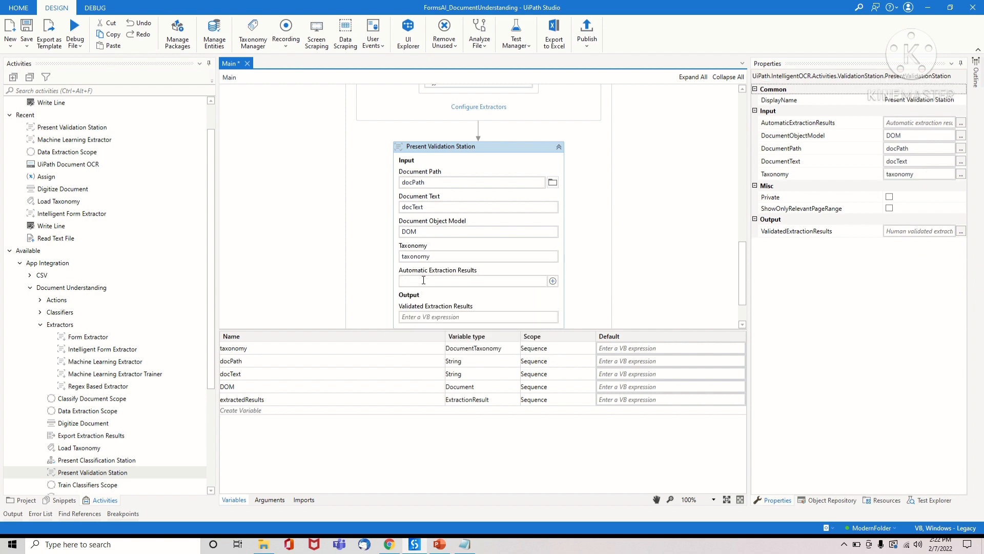
type("ex")
key("Return")
left_click_drag(739, 284, 749, 324)
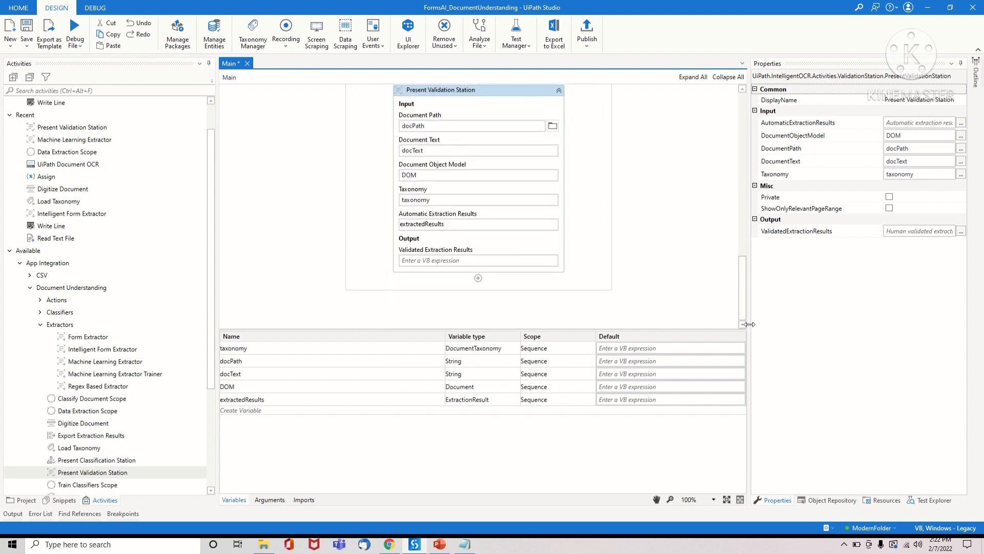
- Send Validated Extraction Results to a new verifiedExtractedResults variable and save the workflow
left_click(419, 261)
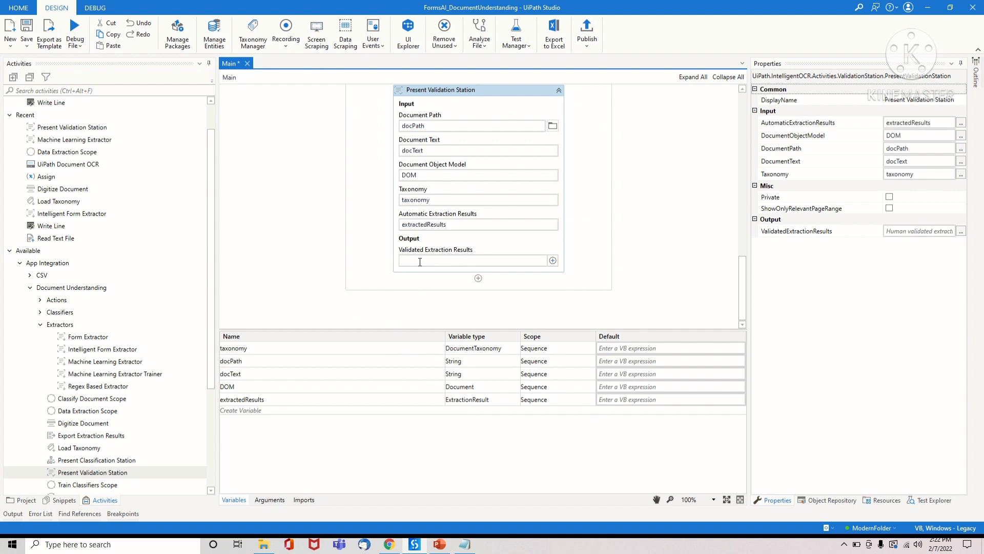
key("ctrl+k")
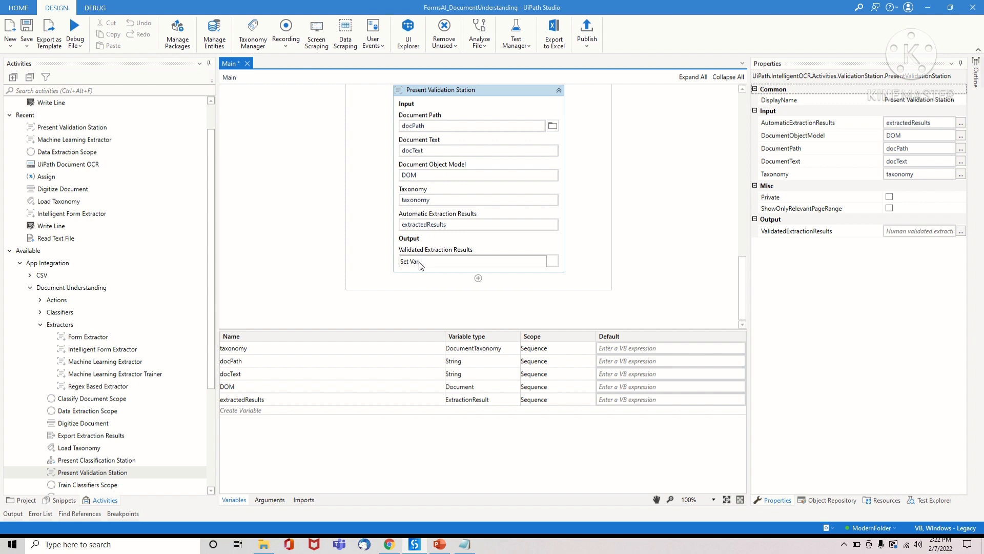
type("verifiedExtractedResults")
key("Return")
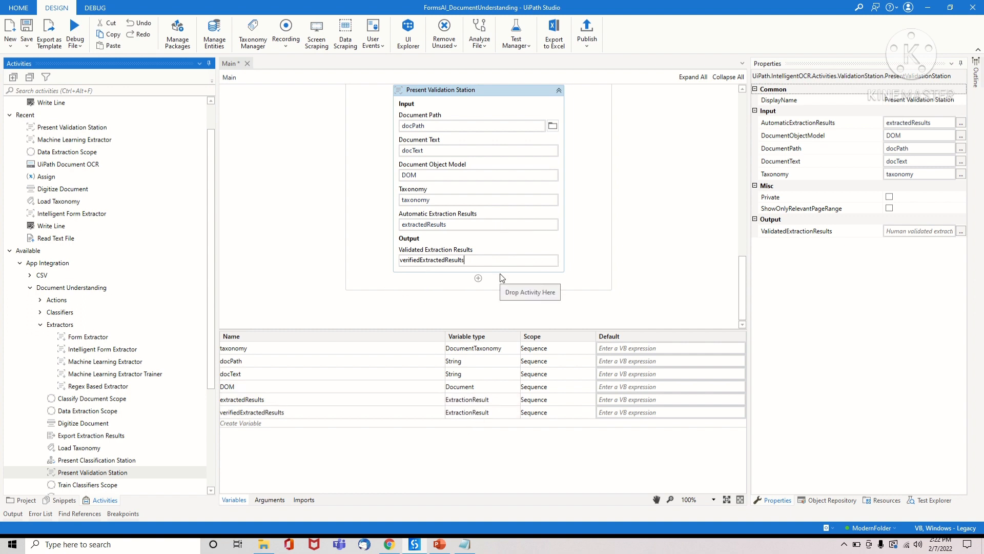
key("ctrl+s")
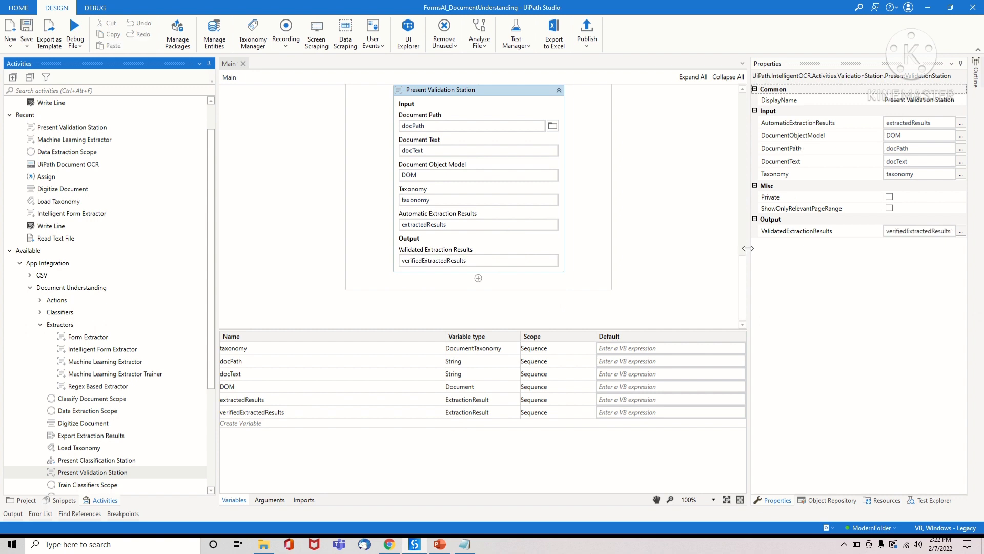
left_click_drag(741, 274, 744, 110)
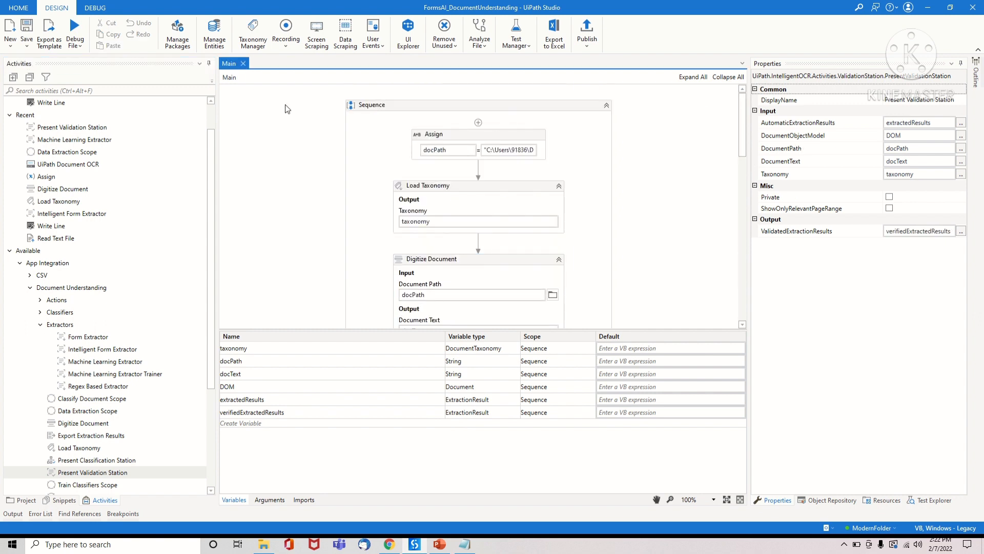
- Run the workflow file from the Debug File menu
left_click(74, 47)
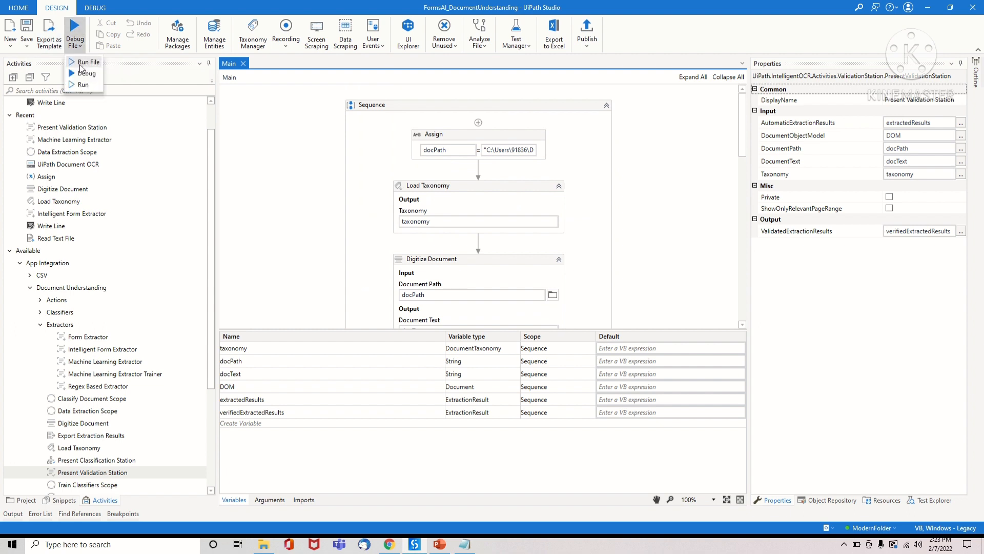
left_click(82, 62)
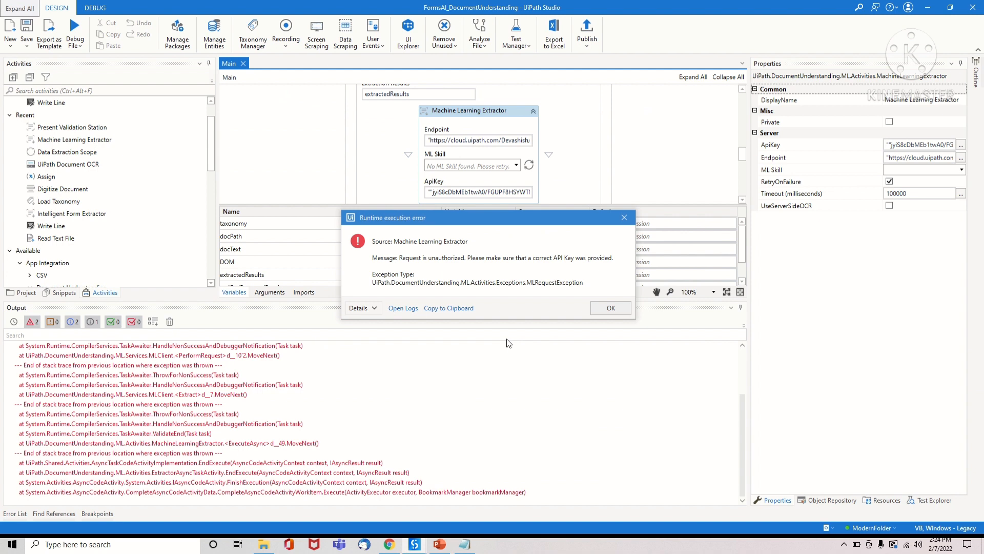
- Dismiss the runtime error and remove the extra leading quote from the Machine Learning Extractor's ApiKey
left_click(610, 310)
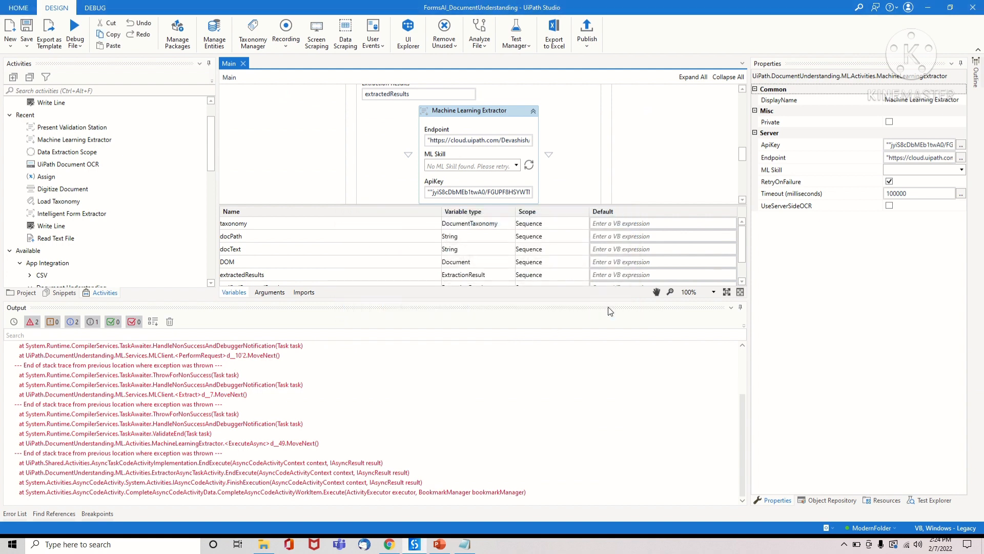
left_click(961, 145)
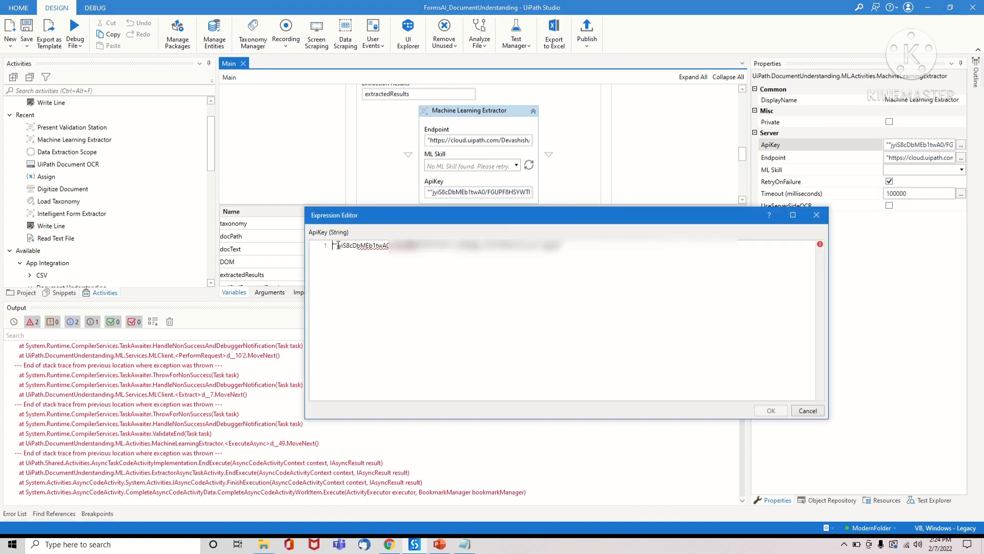
key("Delete")
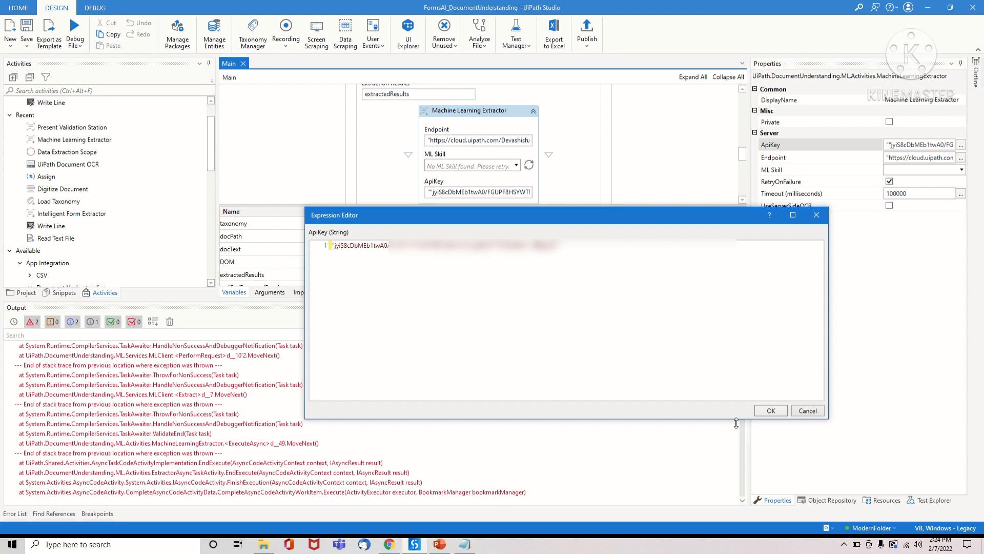
left_click(774, 411)
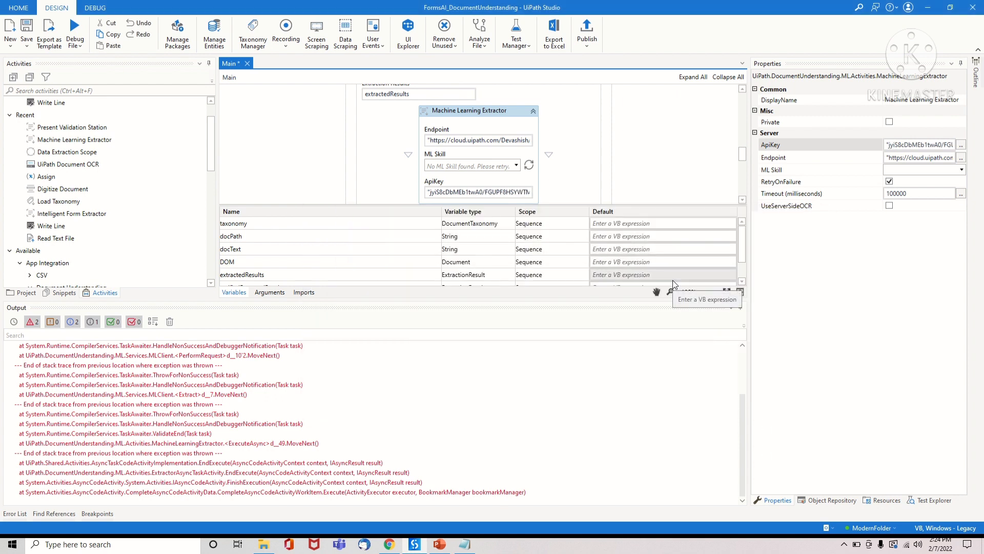
- Save the workflow and run the file again
key("ctrl+s")
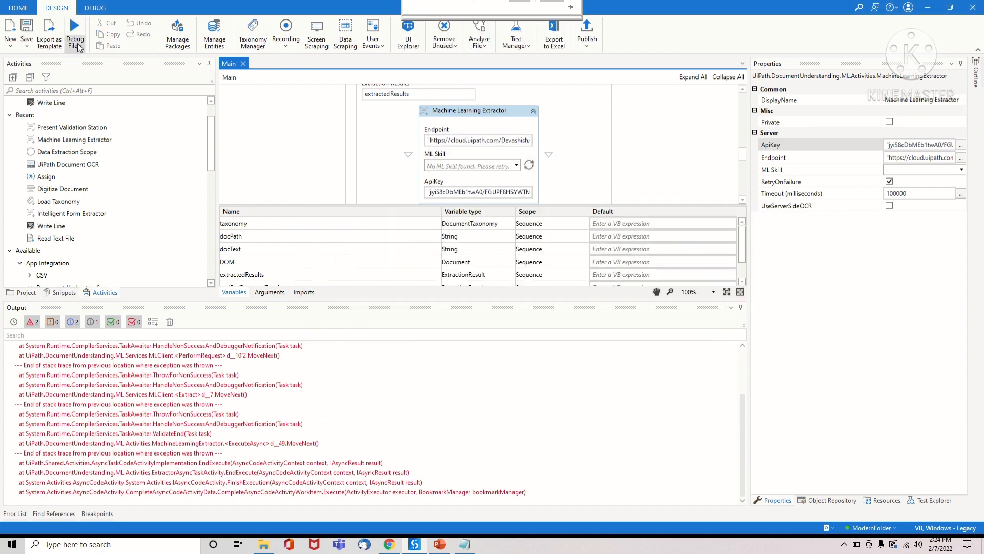
left_click(77, 46)
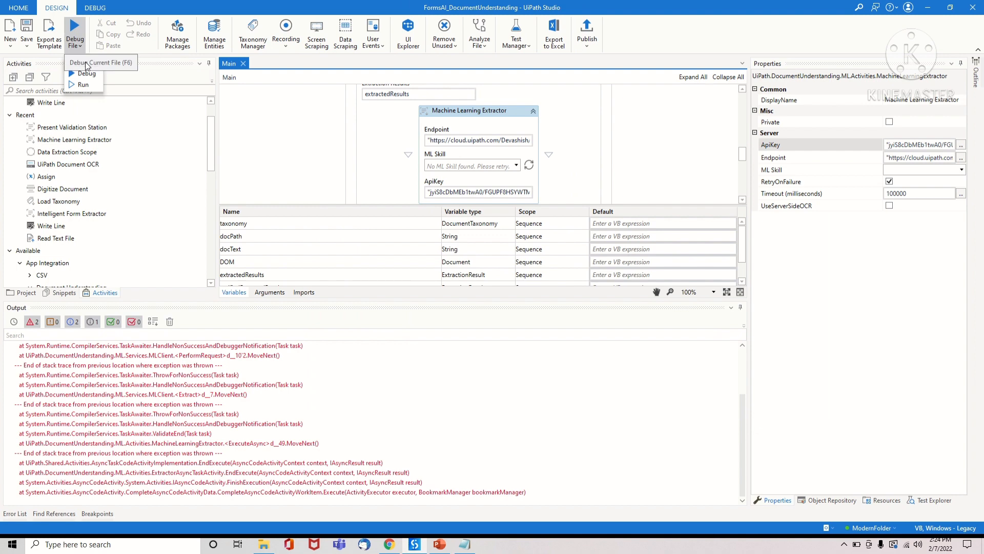
left_click(93, 61)
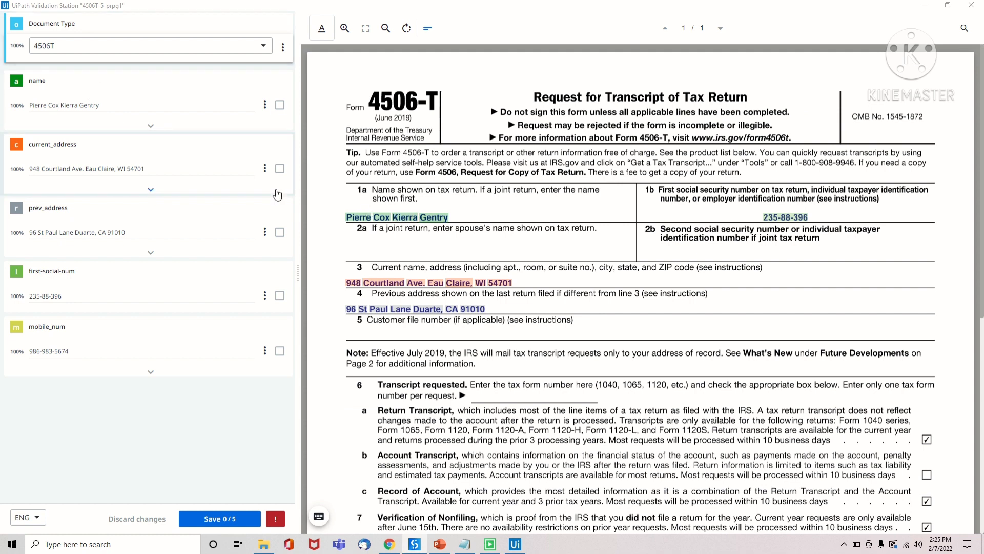
- Confirm the name, current_address, prev_address, first-social-num and mobile_num values as correct
left_click(279, 105)
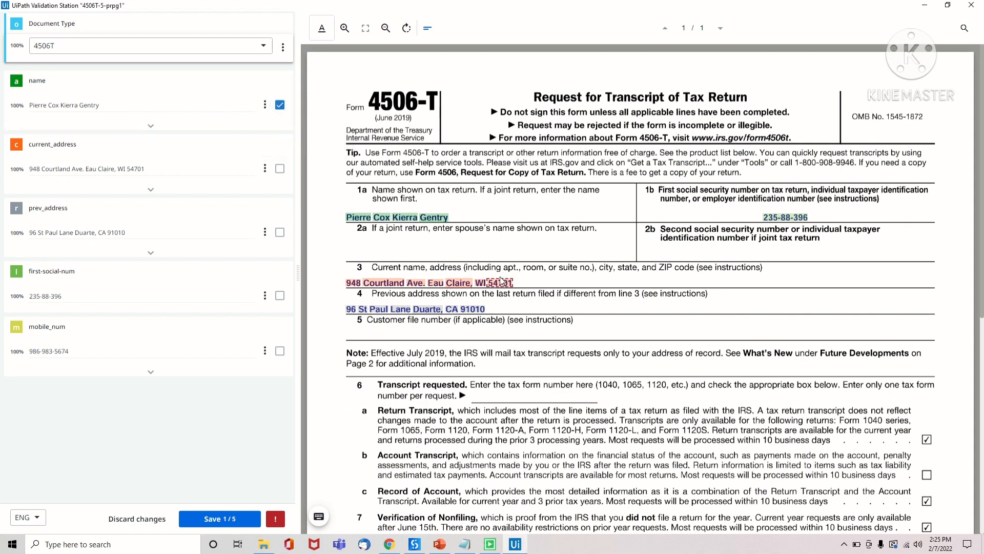
left_click(265, 168)
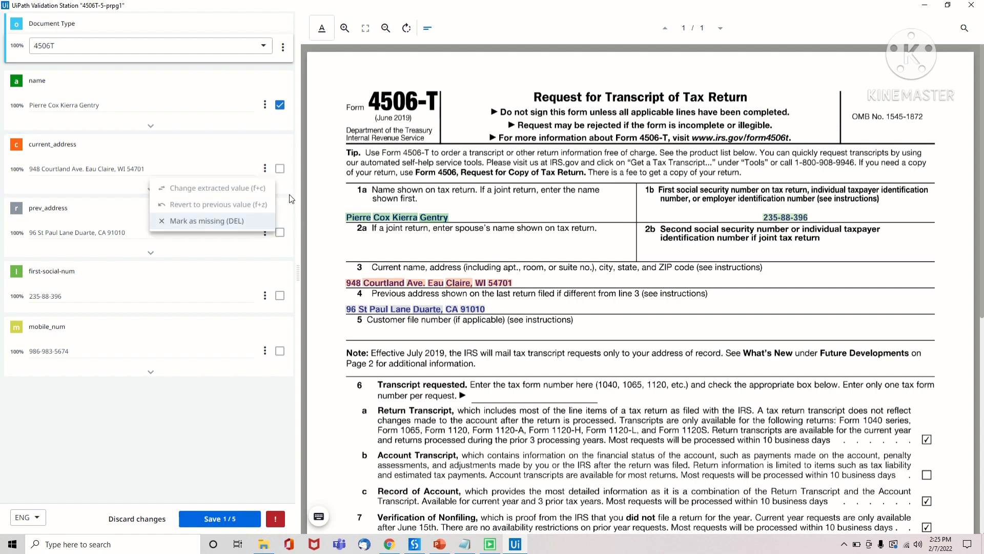
left_click(280, 169)
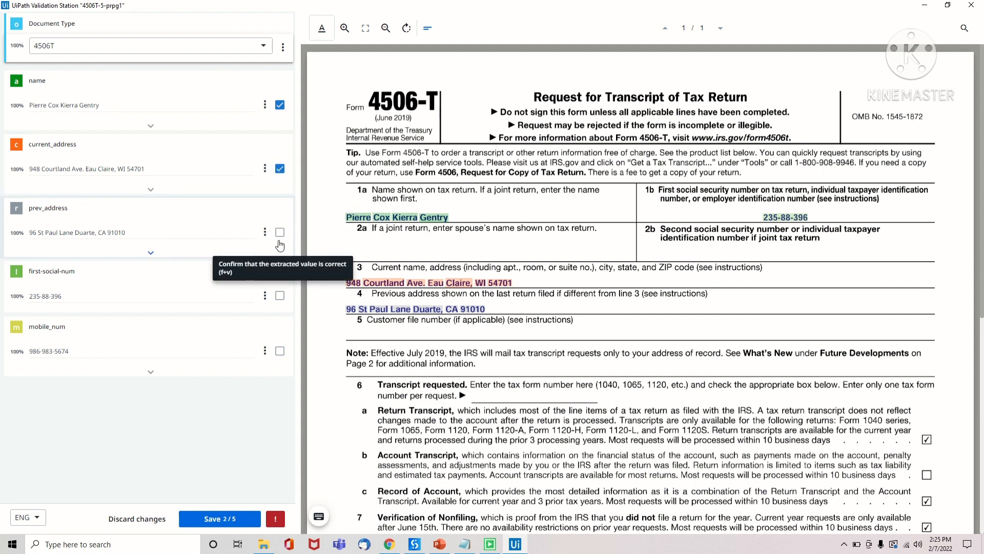
left_click(280, 234)
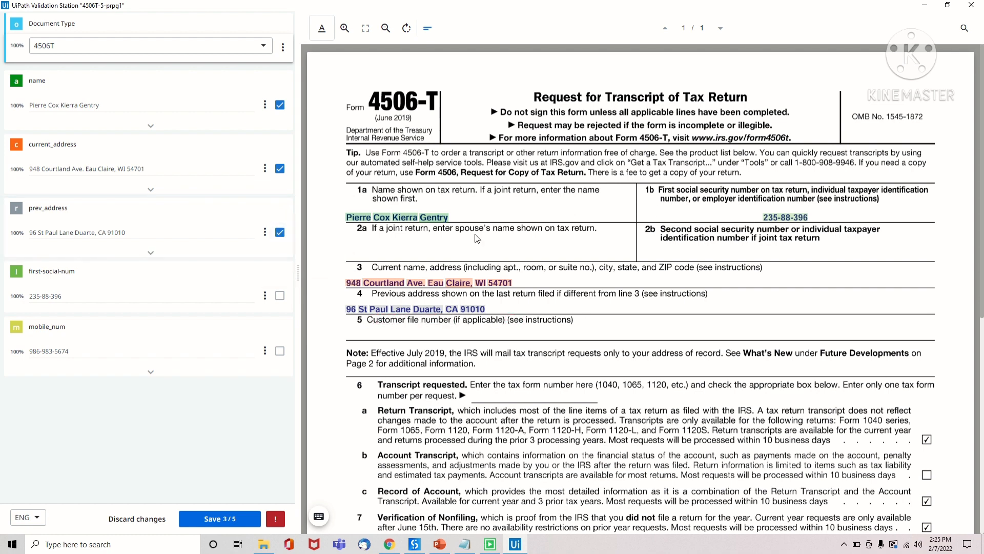
left_click(281, 298)
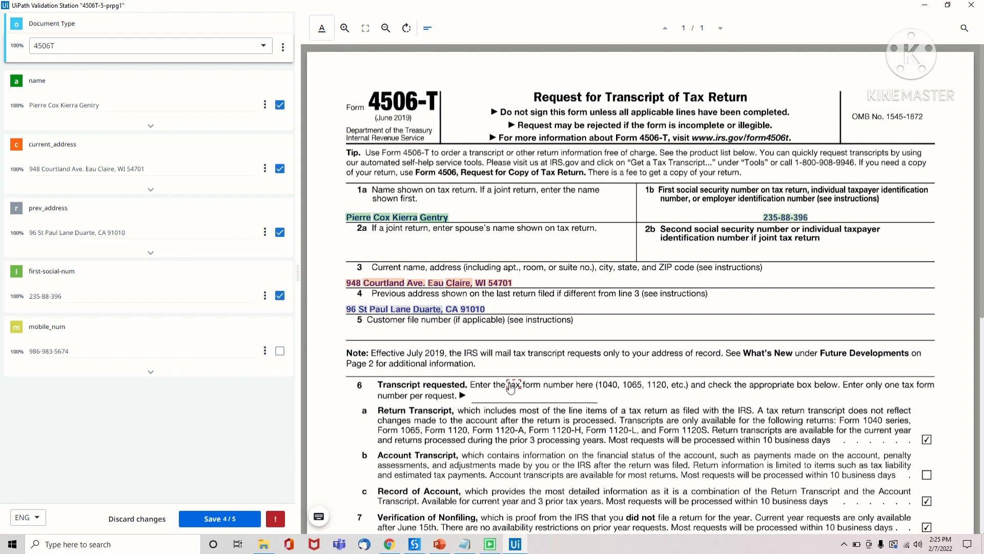
scroll(981, 220, "down", 5)
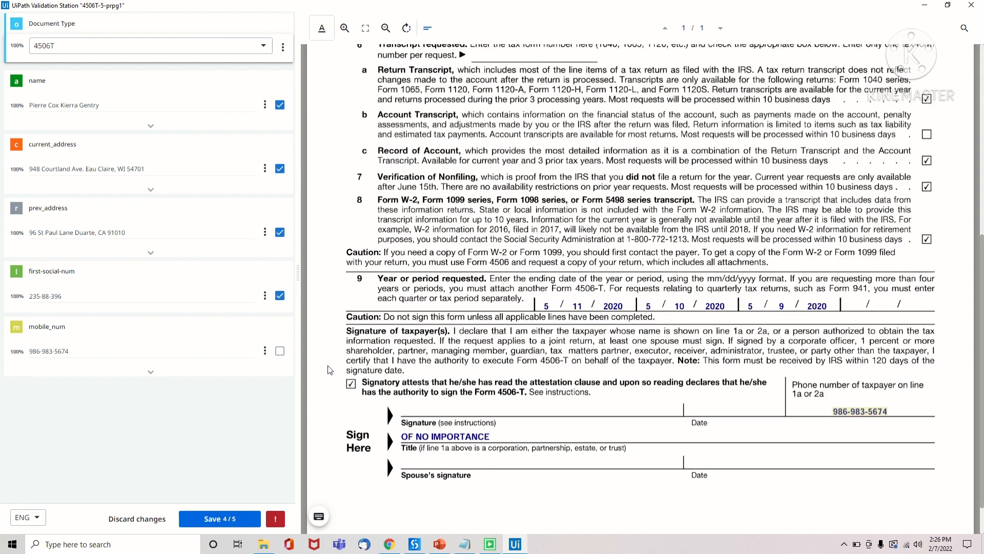
left_click(282, 351)
mouse_move(336, 2)
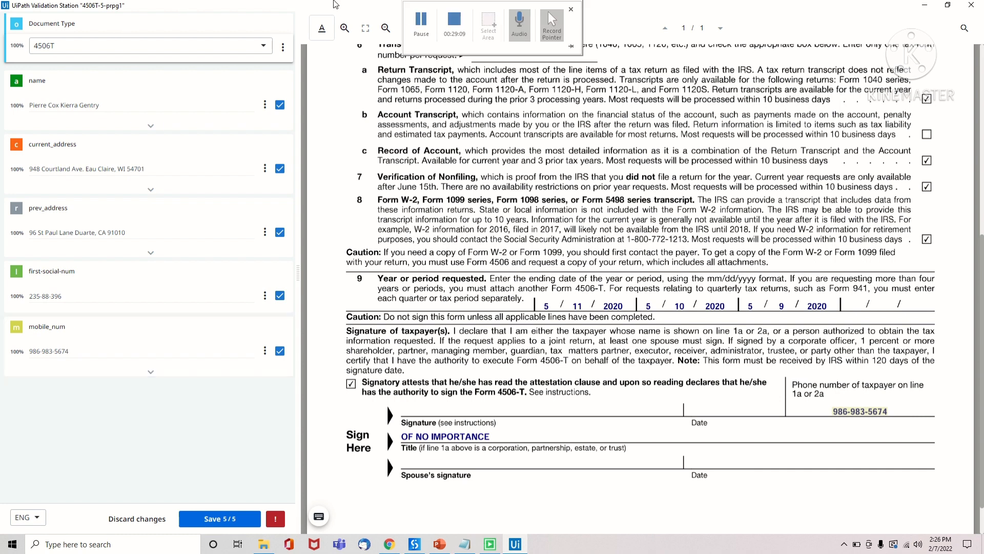